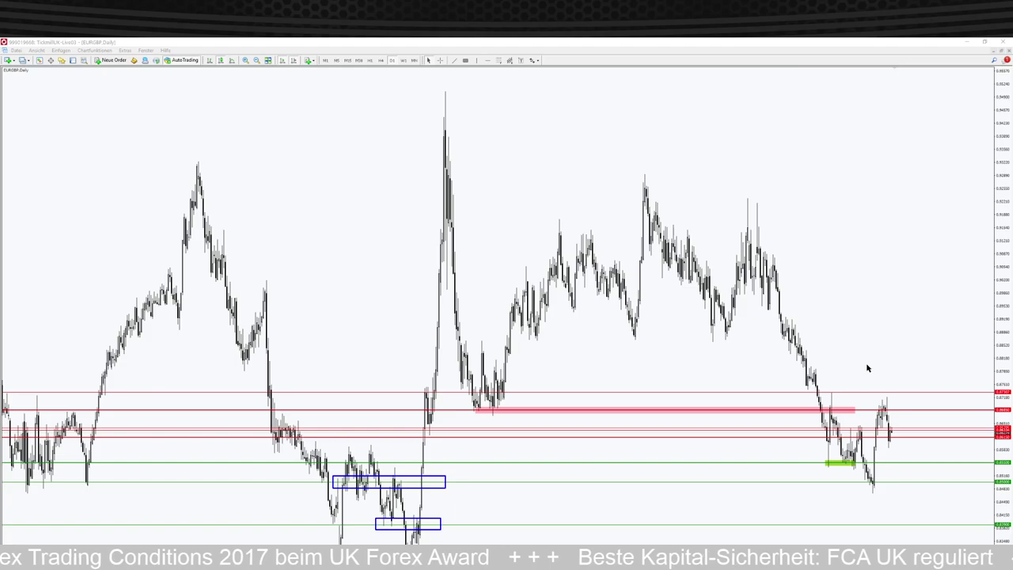
- Start screen annotation and trace the latest price swings on the EURGBP daily chart with a red zigzag
scroll(866, 367, "up", 2)
scroll(846, 356, "down", 2)
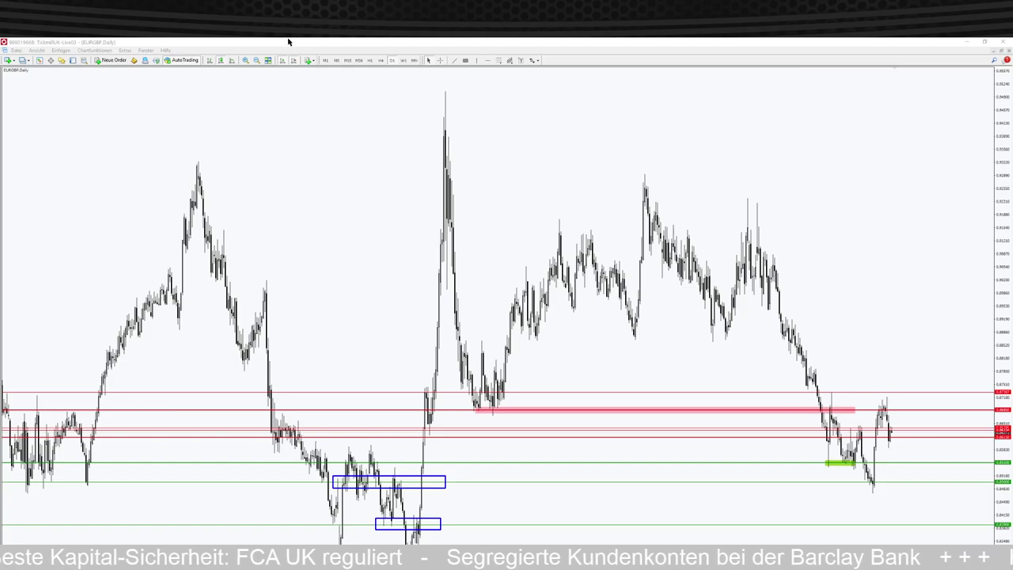
left_click(245, 61)
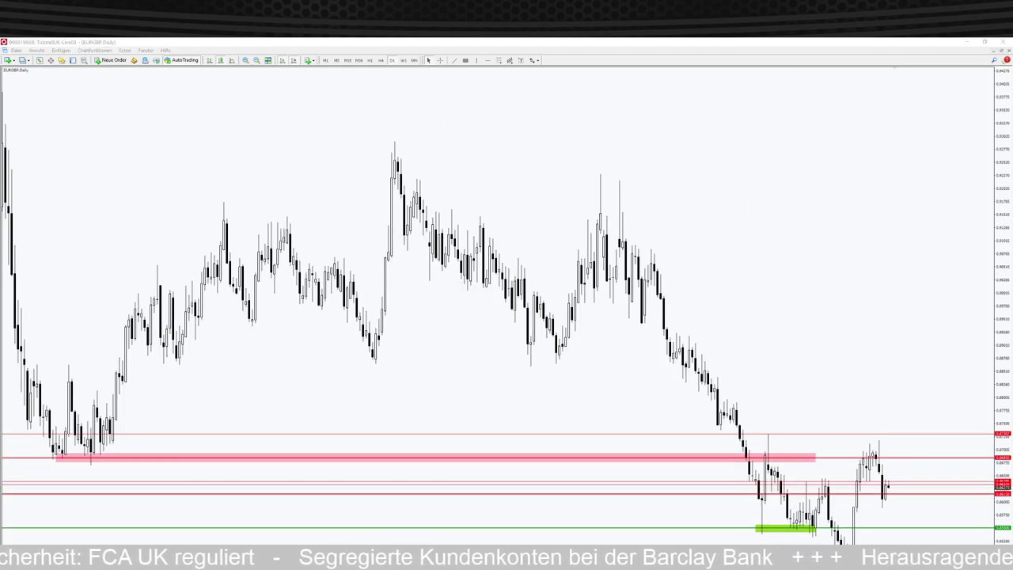
mouse_move(805, 214)
left_mouse_down()
mouse_move(166, 154)
mouse_move(70, 124)
mouse_move(50, 104)
left_mouse_up()
left_click(52, 114)
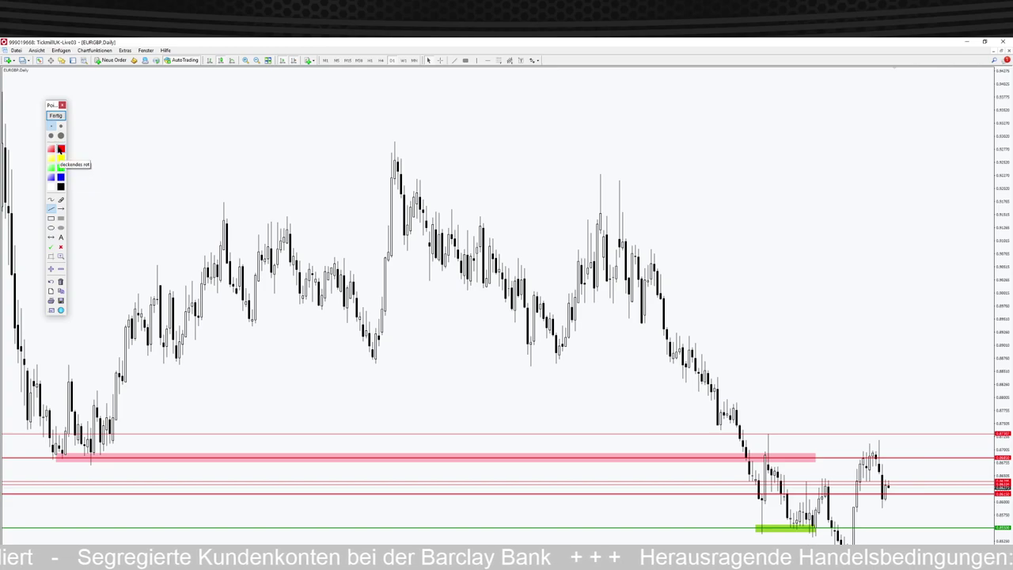
left_click(761, 536)
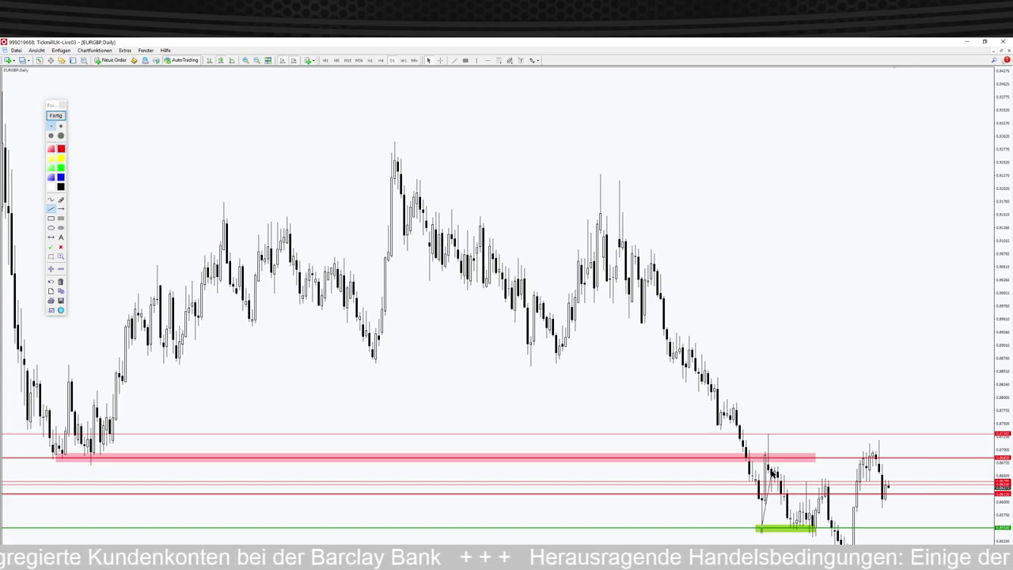
left_click(768, 437)
mouse_move(768, 437)
left_mouse_down()
mouse_move(814, 540)
mouse_move(824, 479)
mouse_move(844, 544)
left_mouse_up()
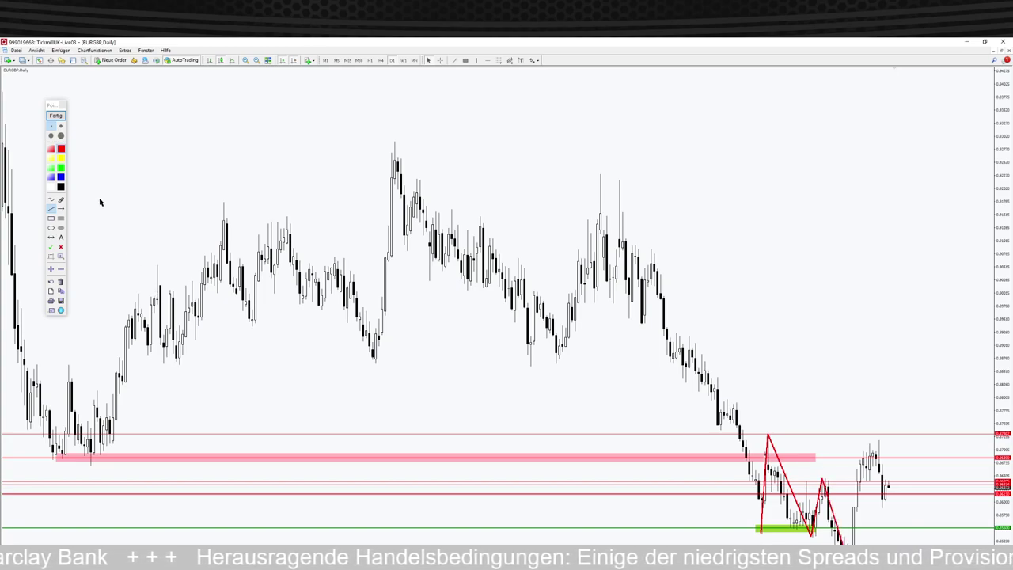
- Replace a trial blue line along the last rally with a small blue rectangle framing the latest swing low
left_click(61, 186)
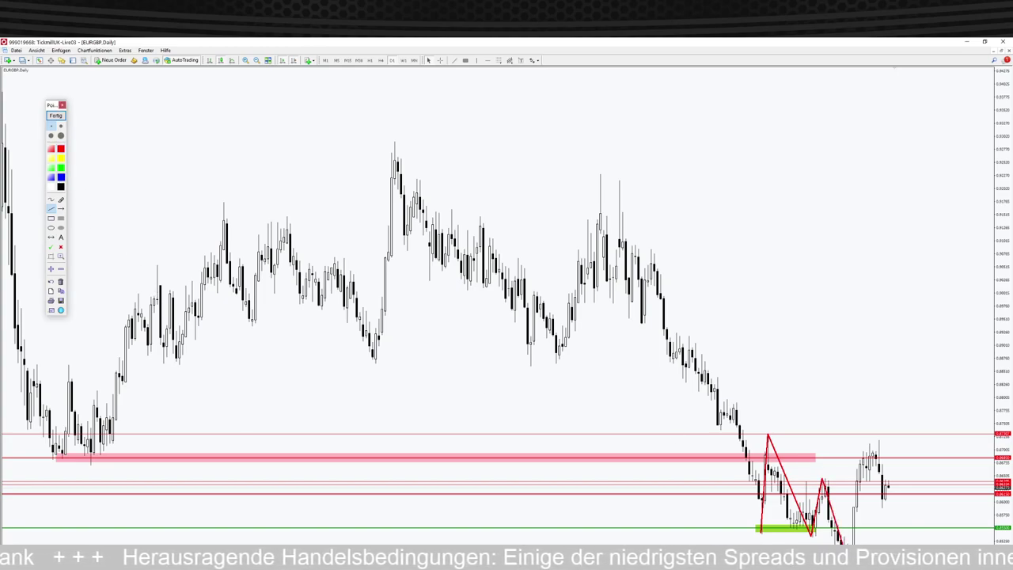
left_click_drag(855, 543, 872, 448)
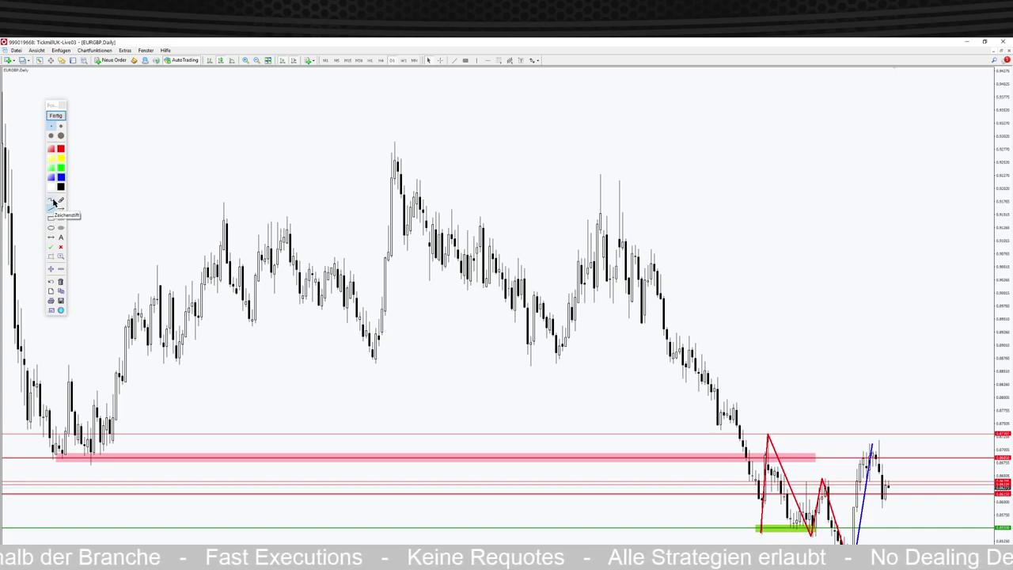
left_click(50, 282)
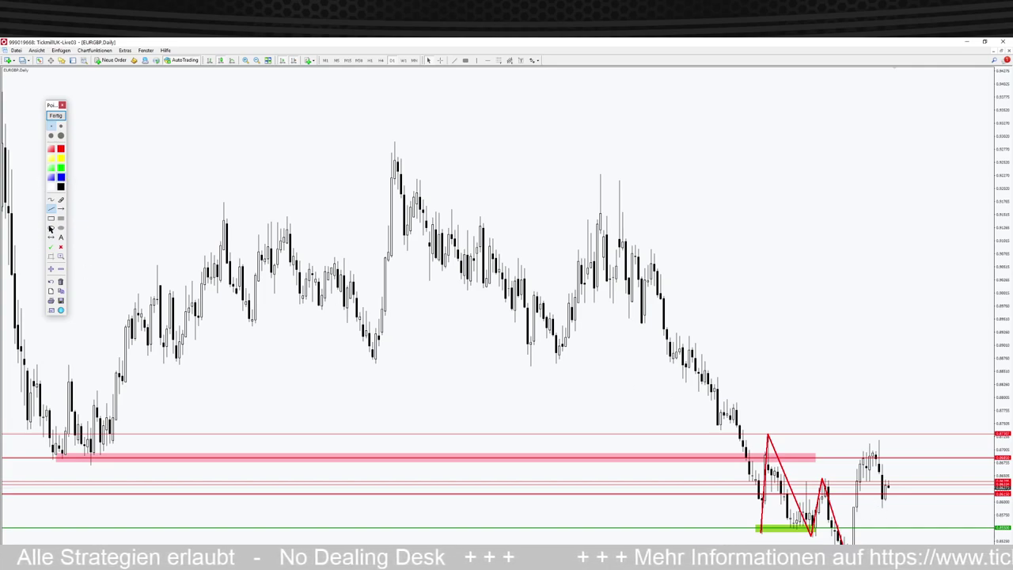
left_click(51, 218)
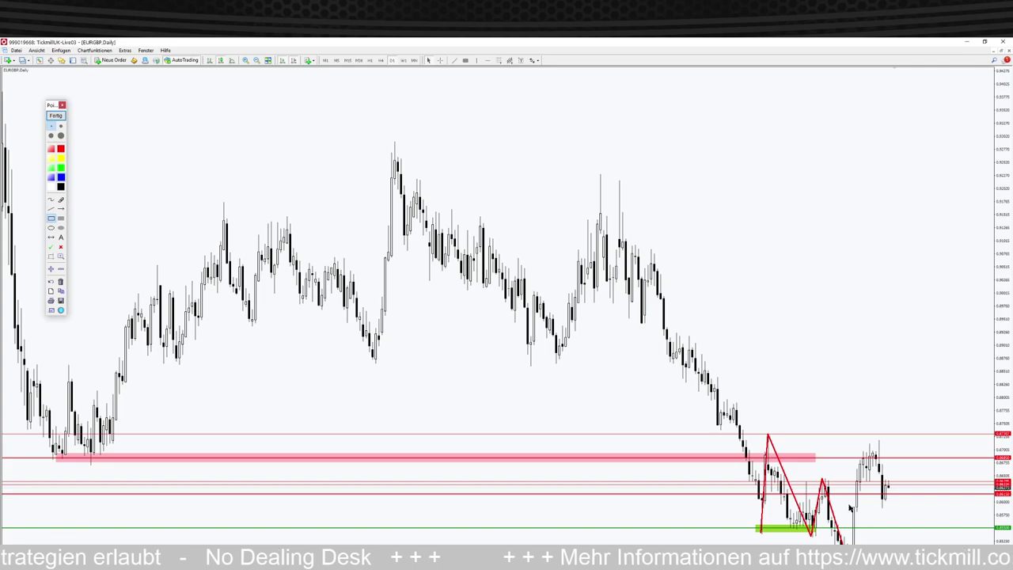
left_click_drag(870, 513, 892, 513)
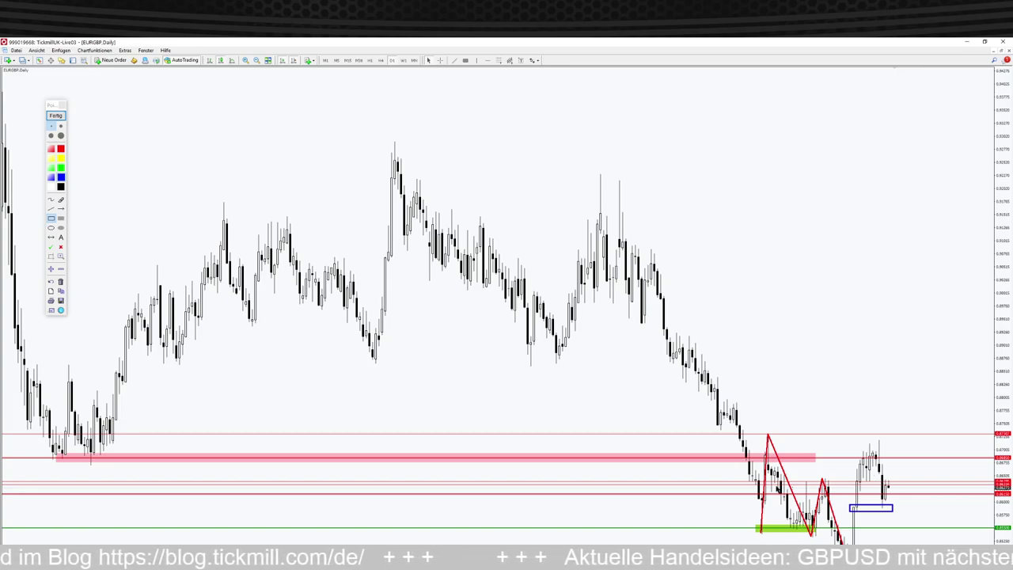
- Trace the latest rally and pullback in blue with upward and downward projections from the current price, and end the annotation
left_click(54, 209)
mouse_move(854, 506)
left_mouse_down()
mouse_move(863, 436)
mouse_move(878, 506)
mouse_move(889, 475)
mouse_move(905, 519)
left_mouse_up()
left_click_drag(890, 475, 917, 419)
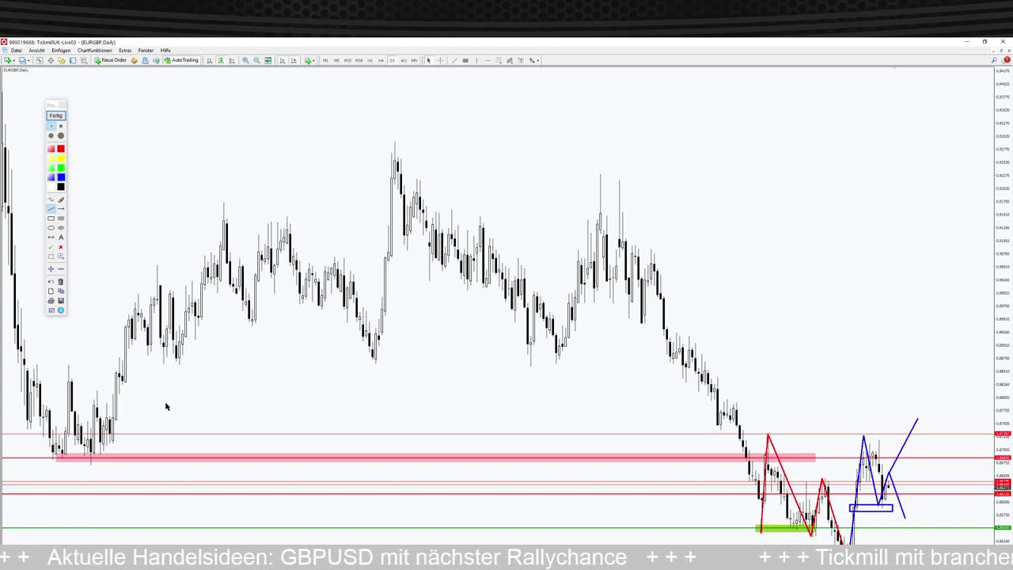
left_click(55, 116)
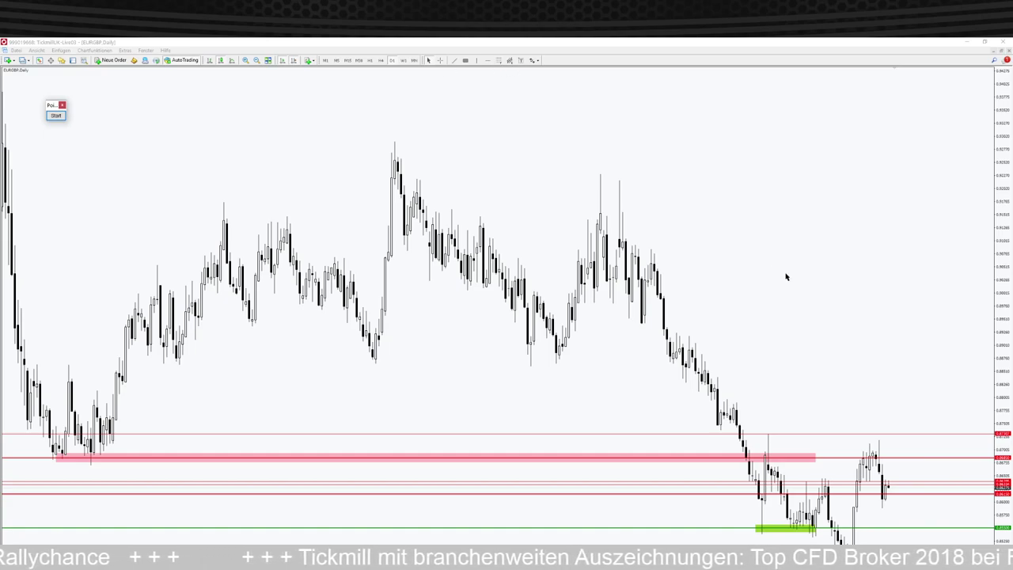
- Delete the thick red level just below the price and reposition the levels to about 0.8588 (green), 0.8644 and 0.8673 (red)
left_click(957, 498)
key("Delete")
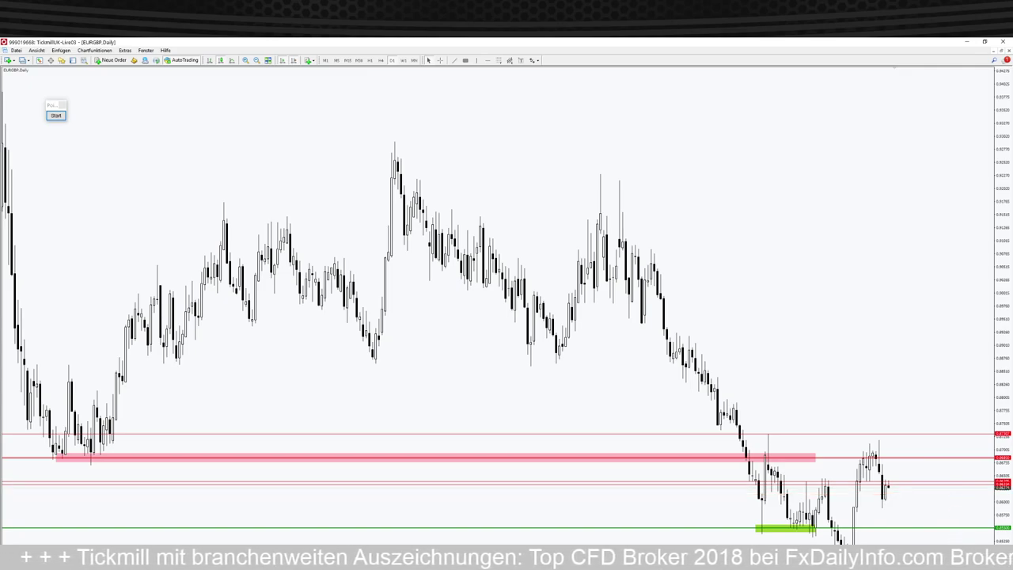
left_click_drag(924, 514, 910, 511)
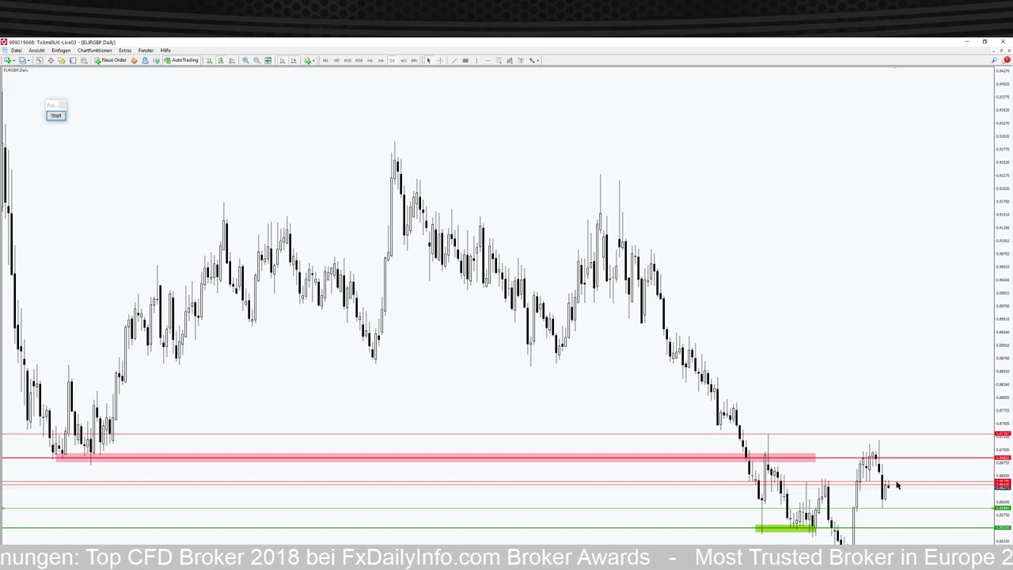
mouse_move(901, 485)
left_mouse_down()
mouse_move(899, 467)
mouse_move(902, 482)
left_mouse_up()
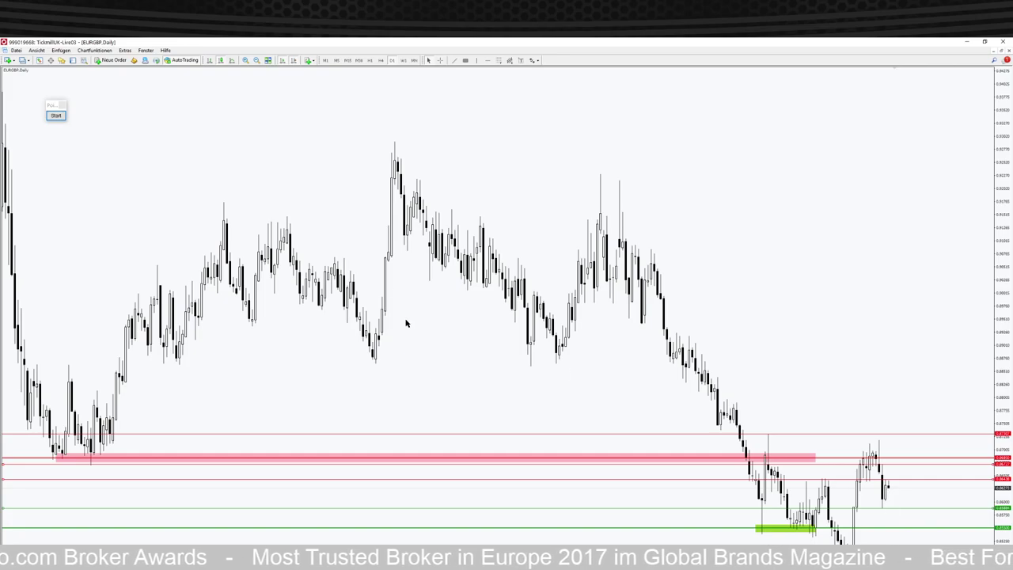
- Switch EURGBP to the H4 timeframe and copy the thick red level up to the latest swing high at about 0.8719
left_click(380, 60)
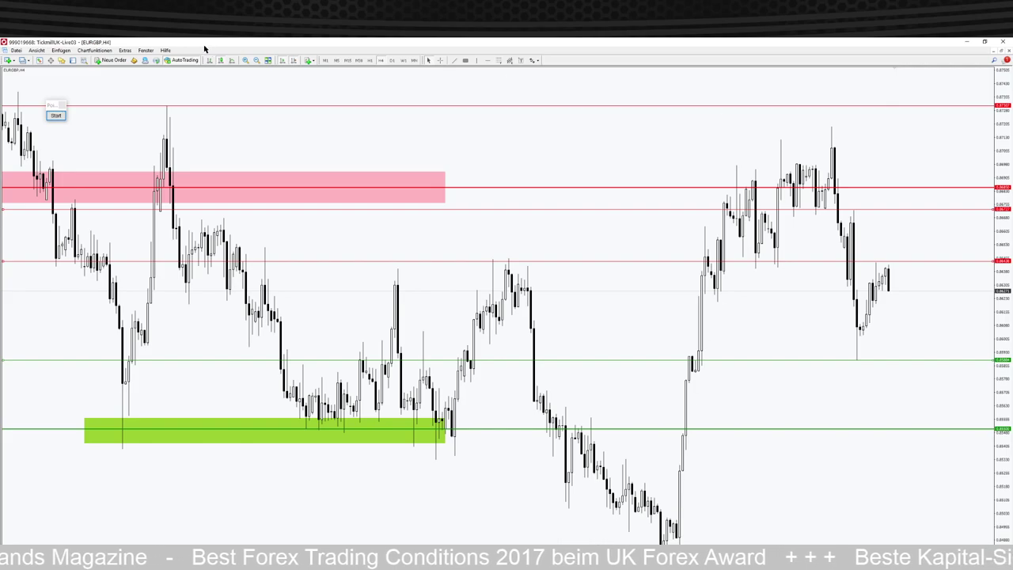
left_click(258, 61)
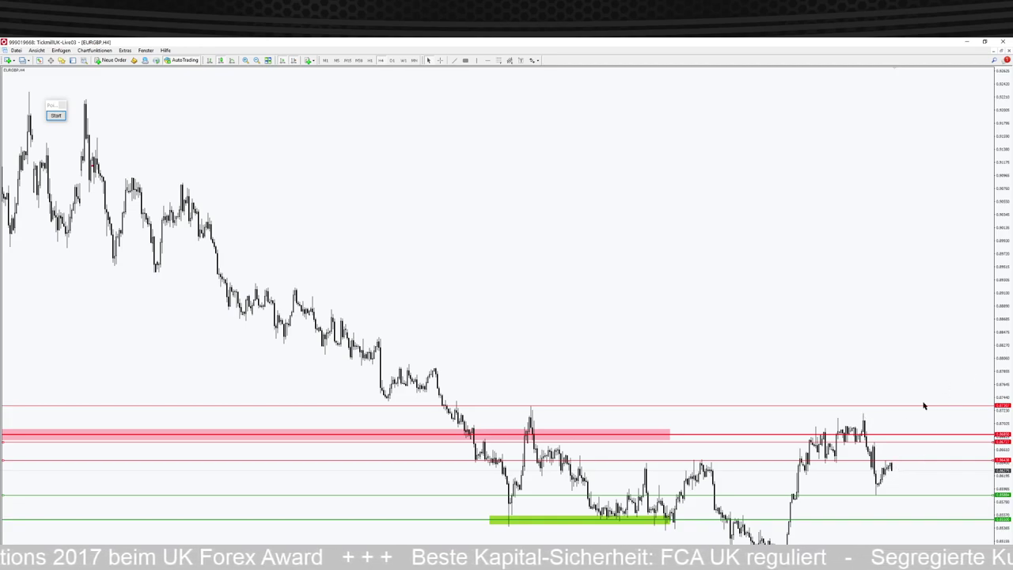
mouse_move(889, 467)
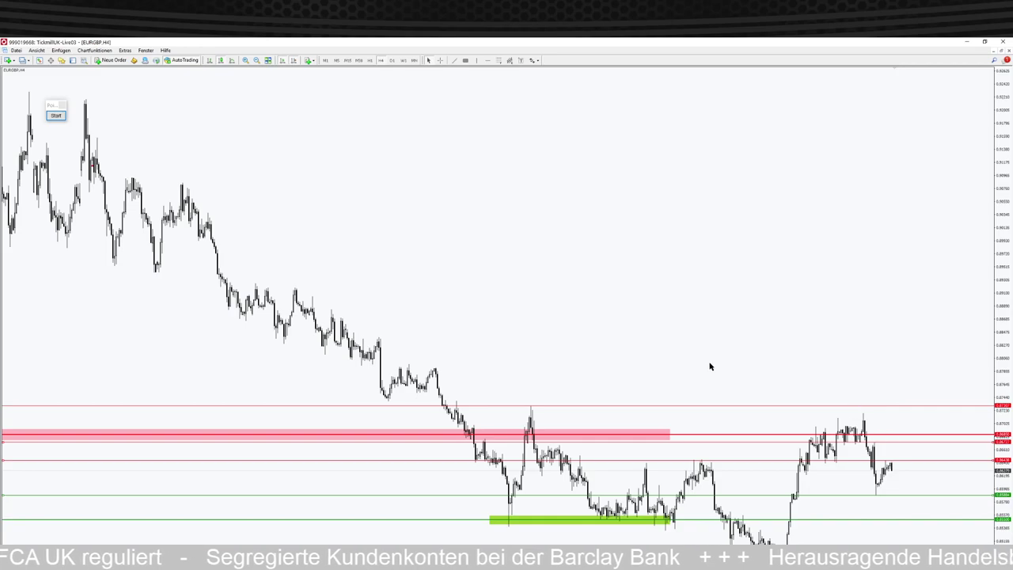
left_click(246, 61)
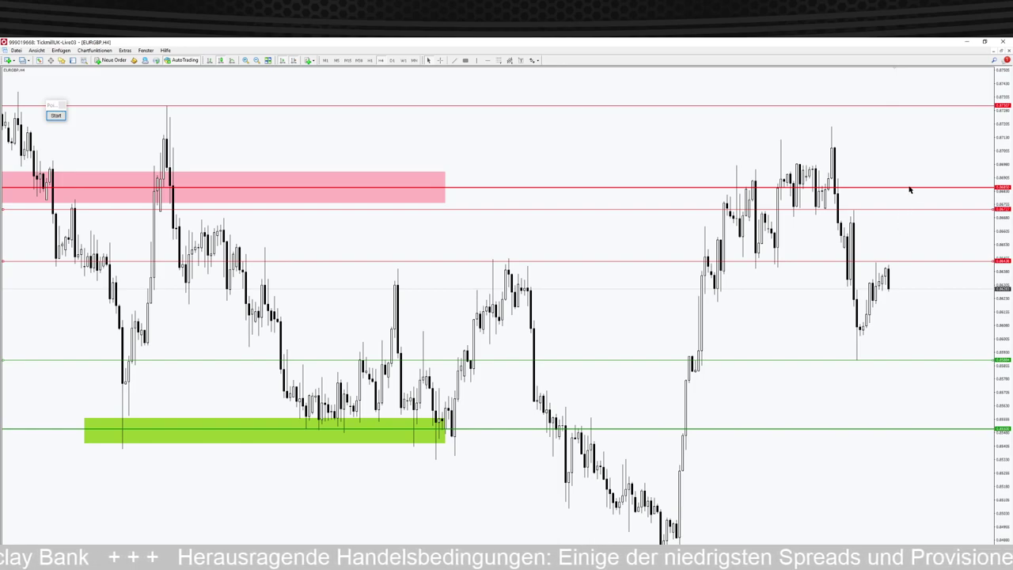
left_click_drag(910, 187, 907, 130)
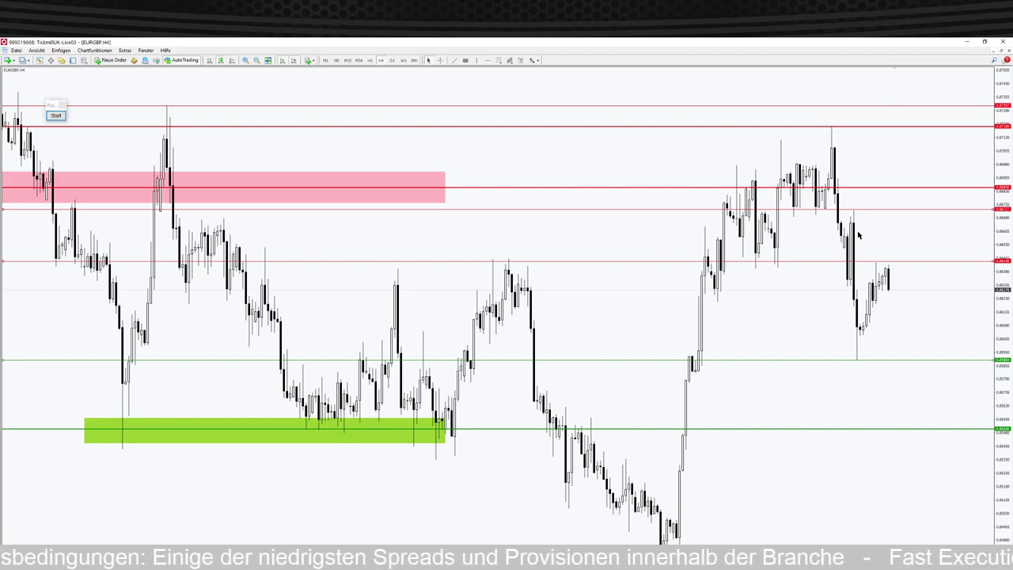
- Draw a rising channel around the latest rebound and trend lines for the preceding drop, the rebound and a projected decline below the green level
left_click(457, 61)
mouse_move(863, 336)
left_mouse_down()
mouse_move(899, 280)
mouse_move(891, 261)
mouse_move(875, 272)
left_mouse_up()
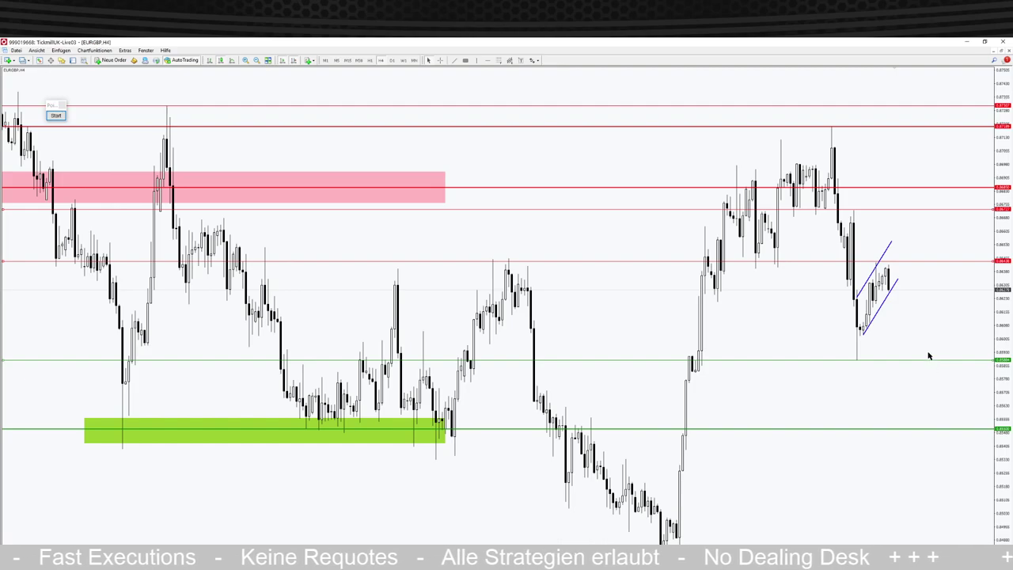
left_click(464, 62)
left_click_drag(826, 125, 855, 358)
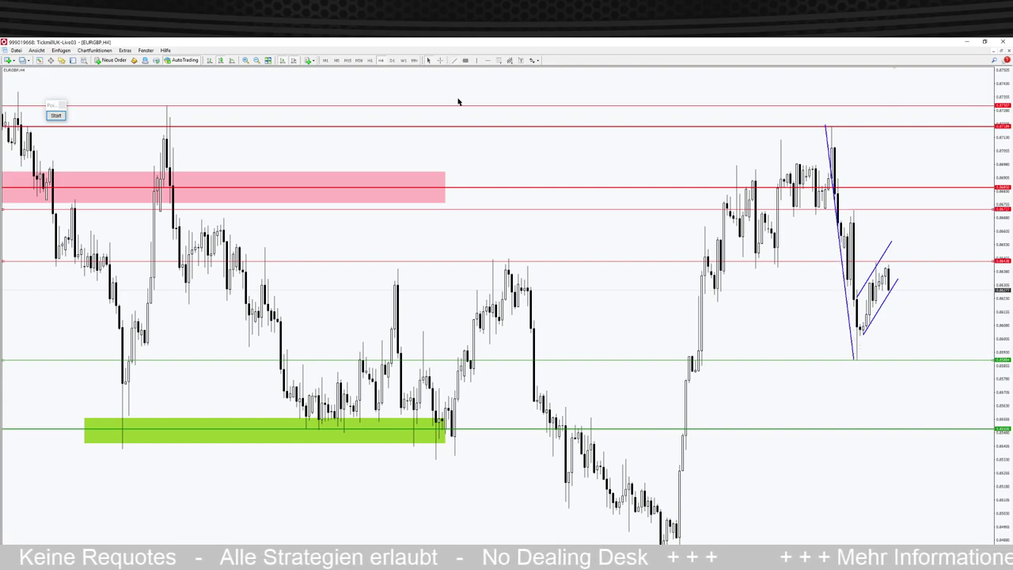
left_click(455, 61)
left_click_drag(854, 358, 886, 260)
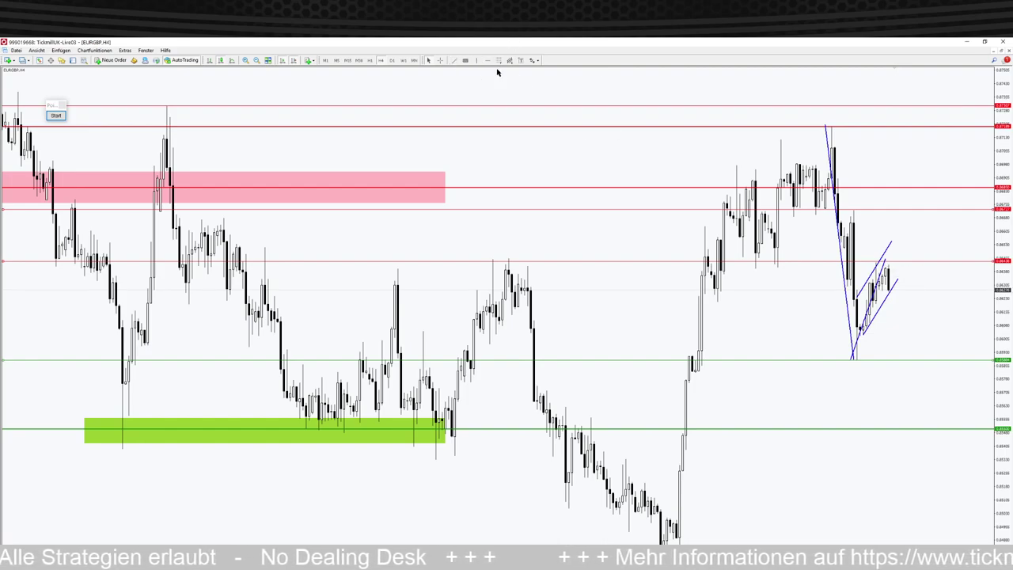
left_click(454, 61)
left_click_drag(887, 260, 958, 396)
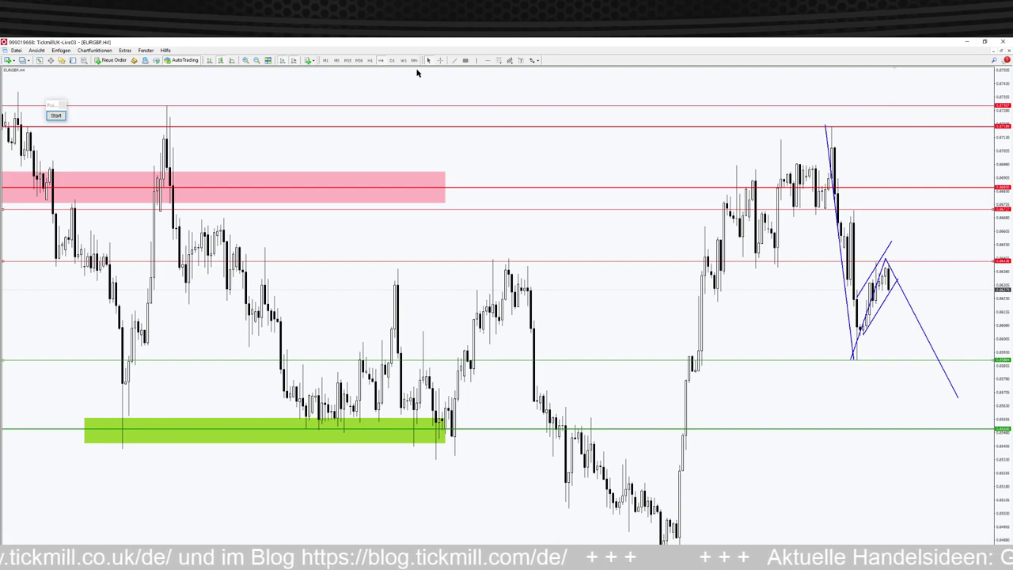
- Return EURGBP to the daily timeframe and remove the rising channel and the levels at about 0.8673, 0.8644 and 0.8588
left_click(392, 61)
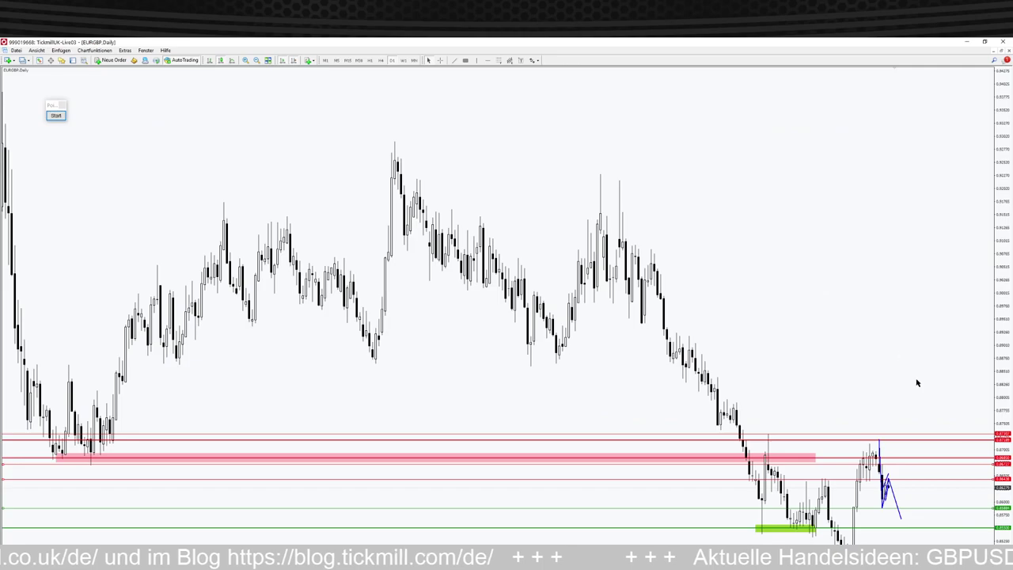
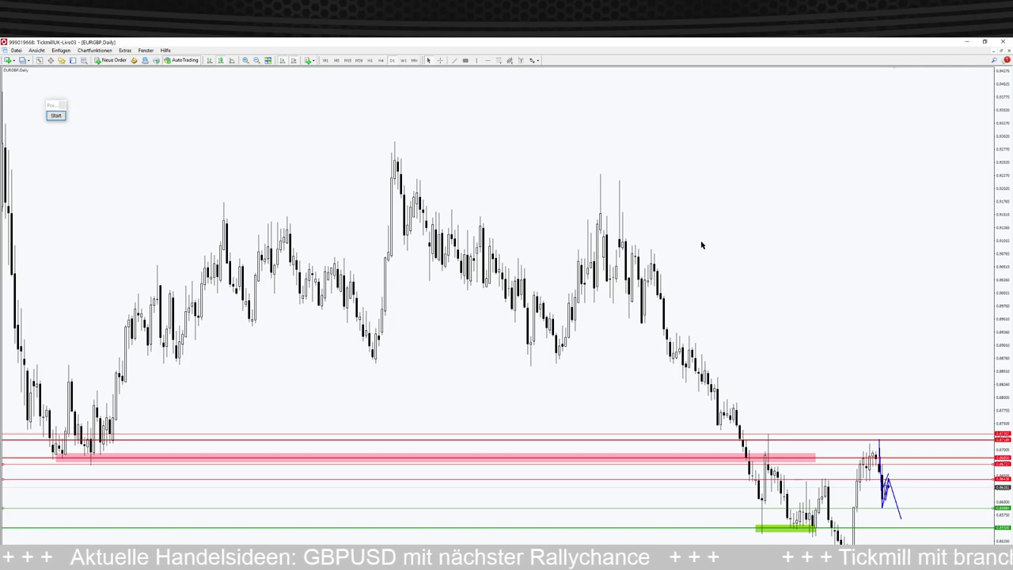
left_click(245, 60)
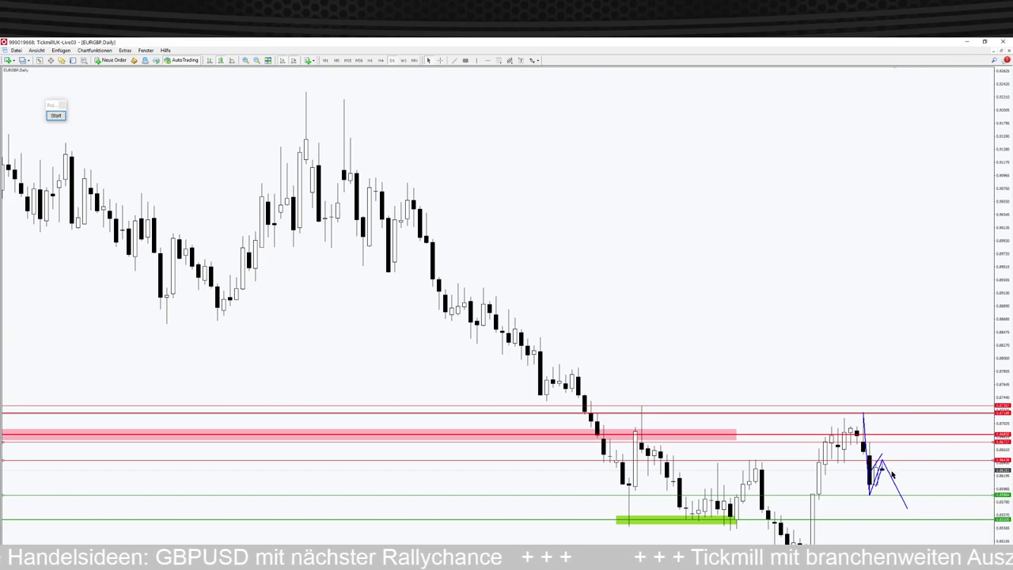
key("BackSpace")
key("BackSpace")
key("BackSpace")
key("BackSpace")
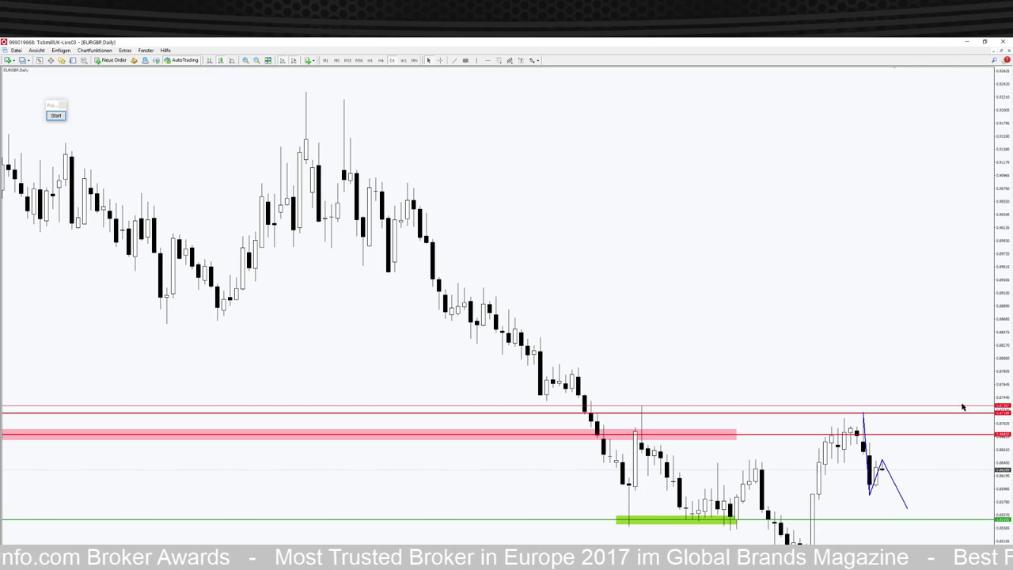
- Return to the tiled chart overview and maximize the GBPUSD daily chart
left_click(1001, 50)
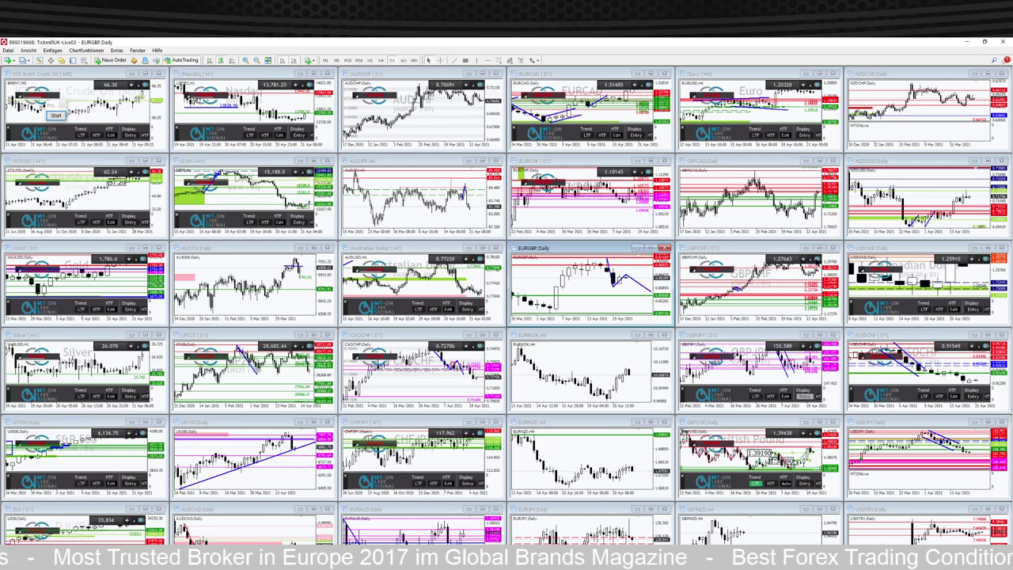
left_click(820, 423)
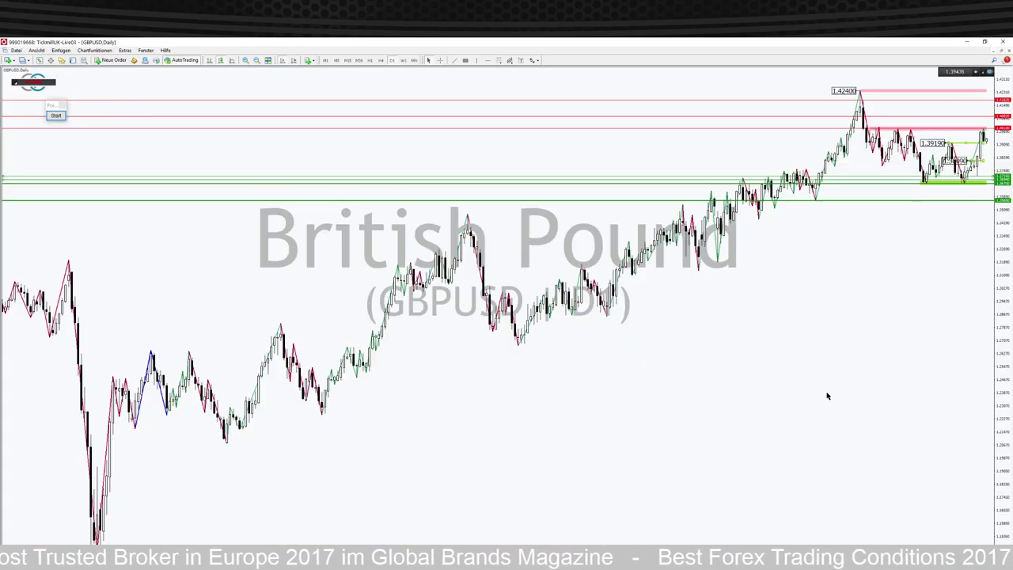
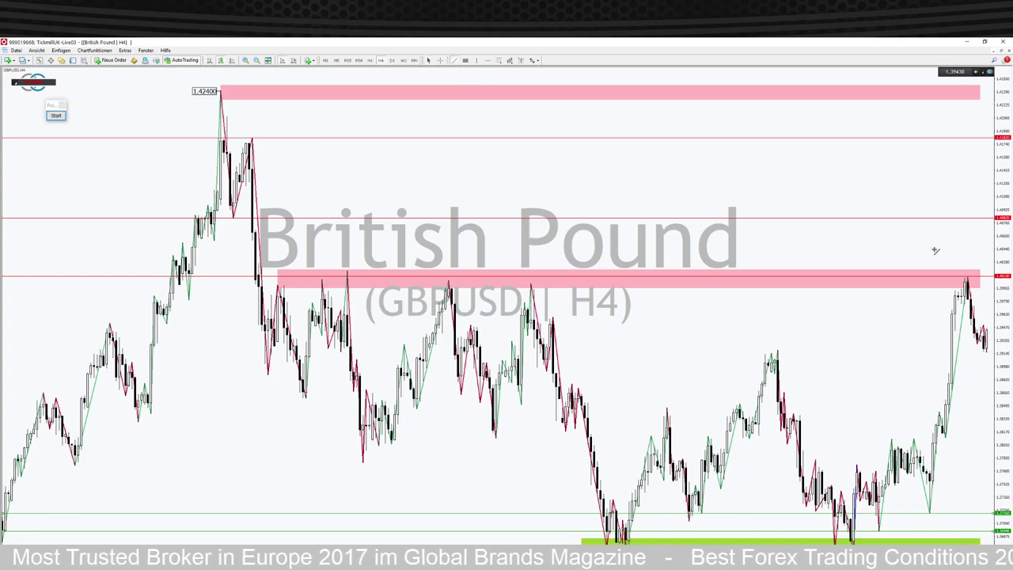
- On the GBPUSD H4 chart, draw a falling channel around the latest pullback and green support zones extending from the two previous swing highs
mouse_move(968, 277)
left_mouse_down()
mouse_move(996, 339)
mouse_move(982, 313)
mouse_move(982, 337)
left_mouse_up()
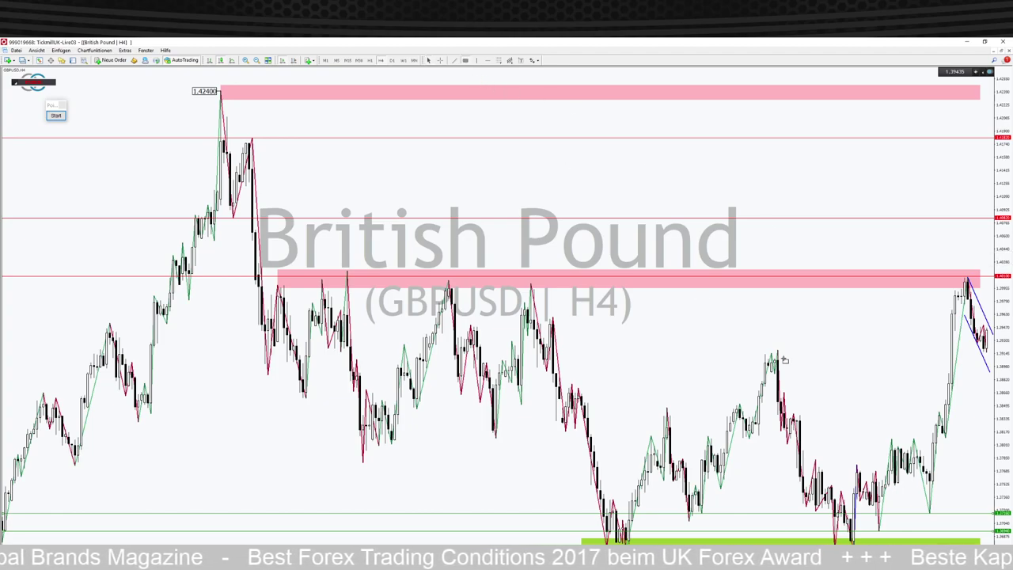
left_click_drag(766, 349, 995, 356)
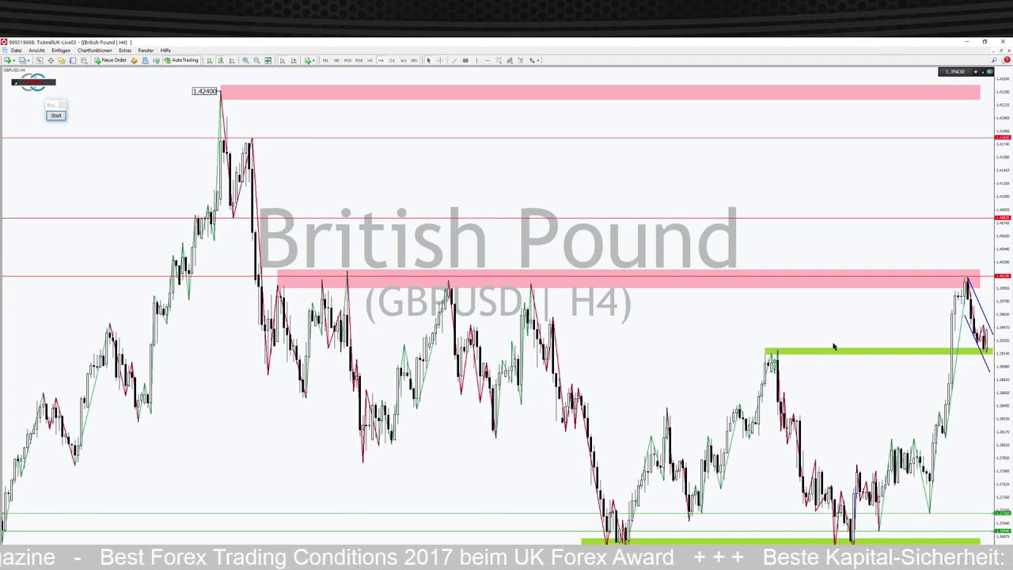
left_click(465, 61)
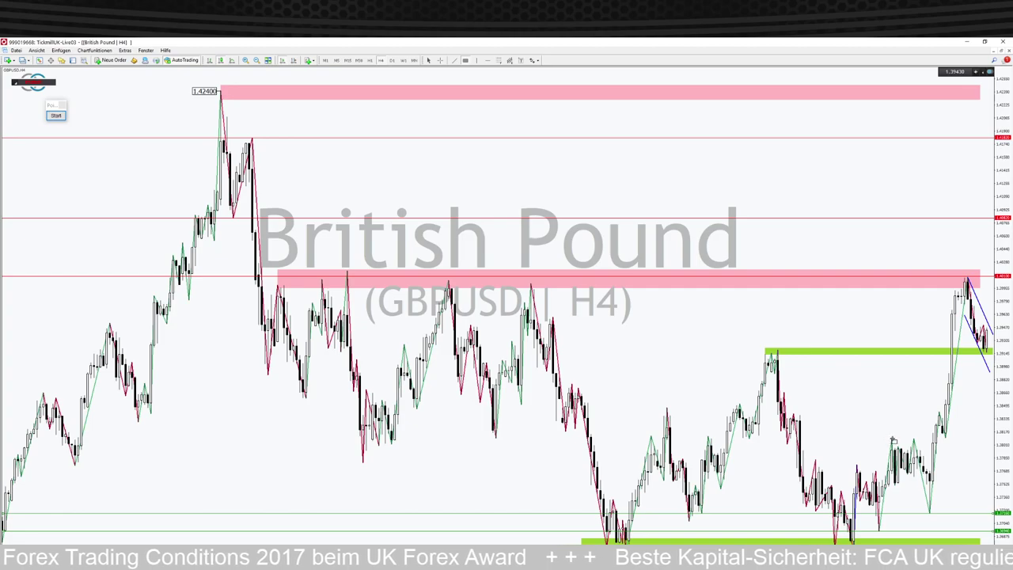
left_click_drag(888, 437, 987, 442)
- Place left price labels at the start of the two green support zones, at about 1.3918 and 1.3808, and deselect them
left_click(535, 60)
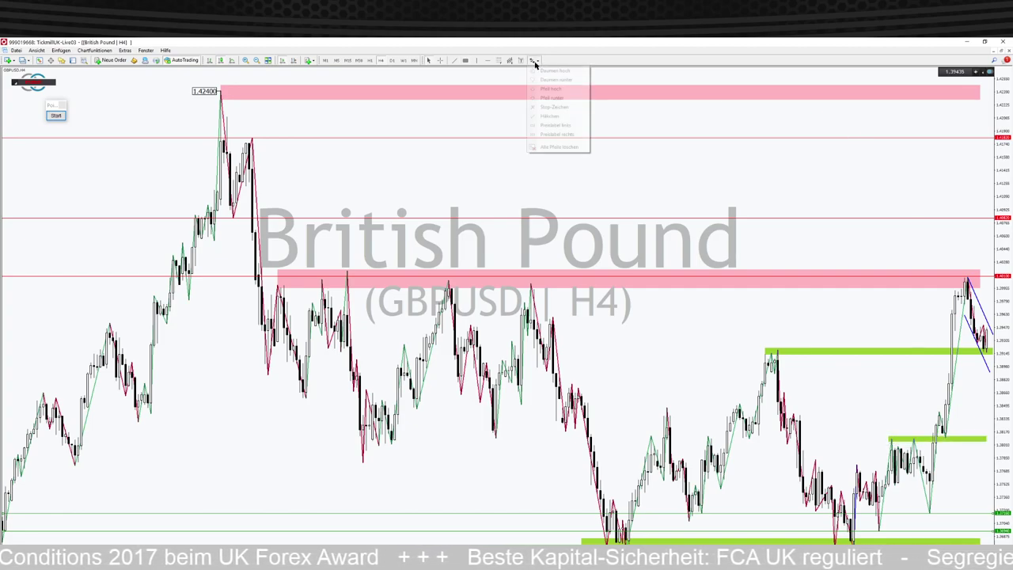
left_click(549, 116)
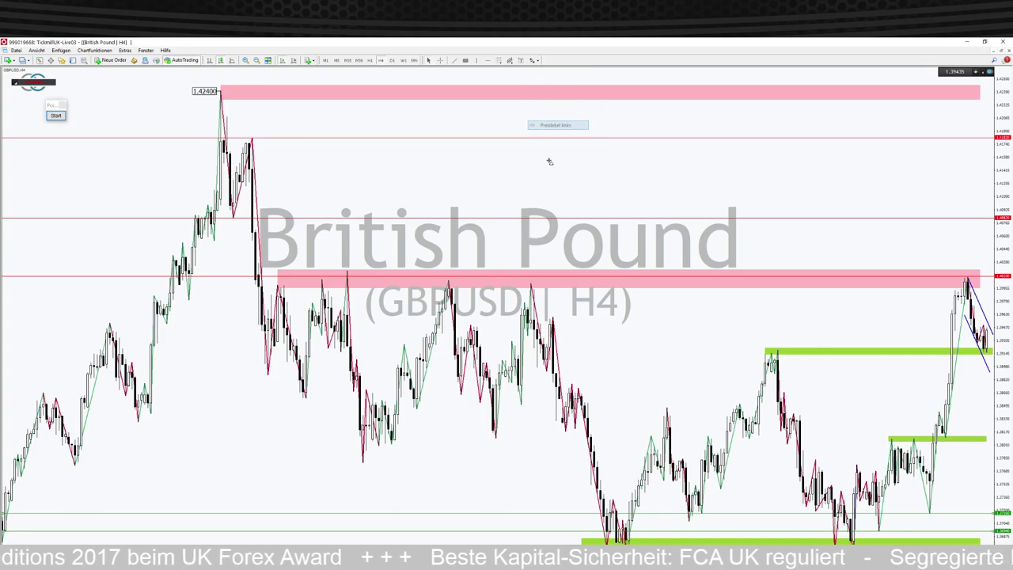
left_click(765, 350)
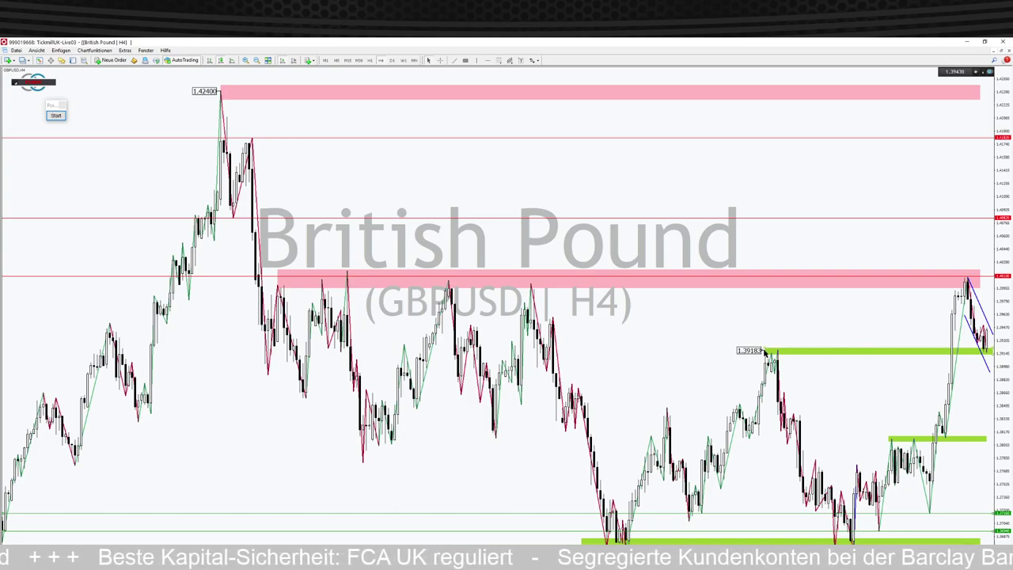
left_click(888, 440)
left_click_drag(889, 443, 888, 442)
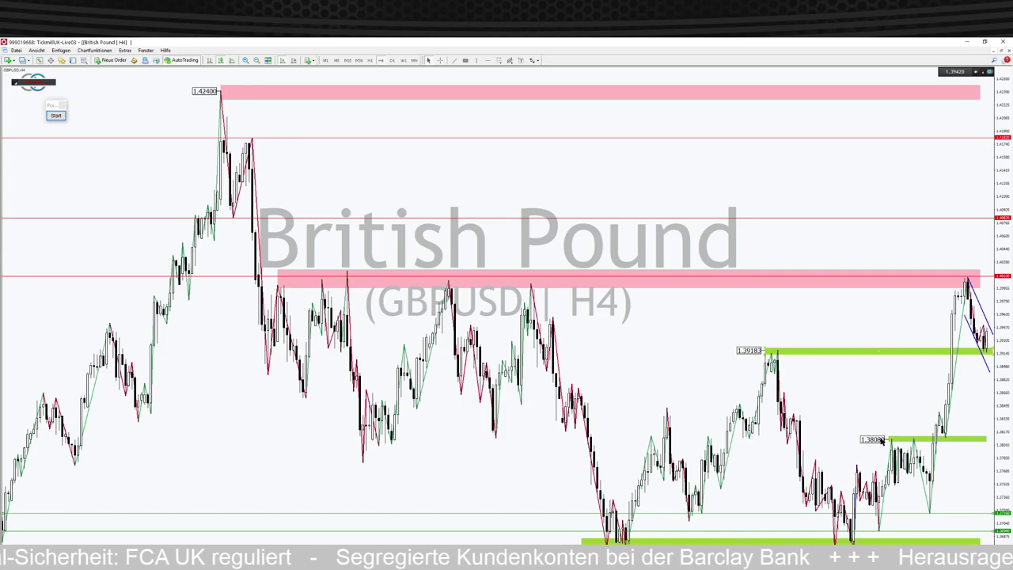
right_click(879, 354)
left_click(936, 409)
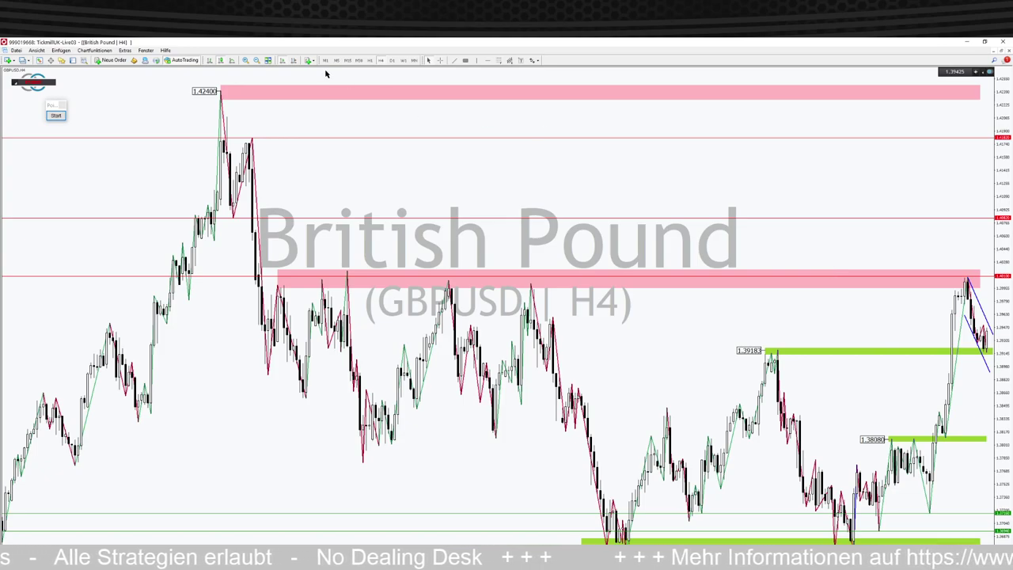
- Shift the chart away from the price scale and sketch a projected red path rising to the pink zone and stepping down below the lower green zone
left_click(292, 61)
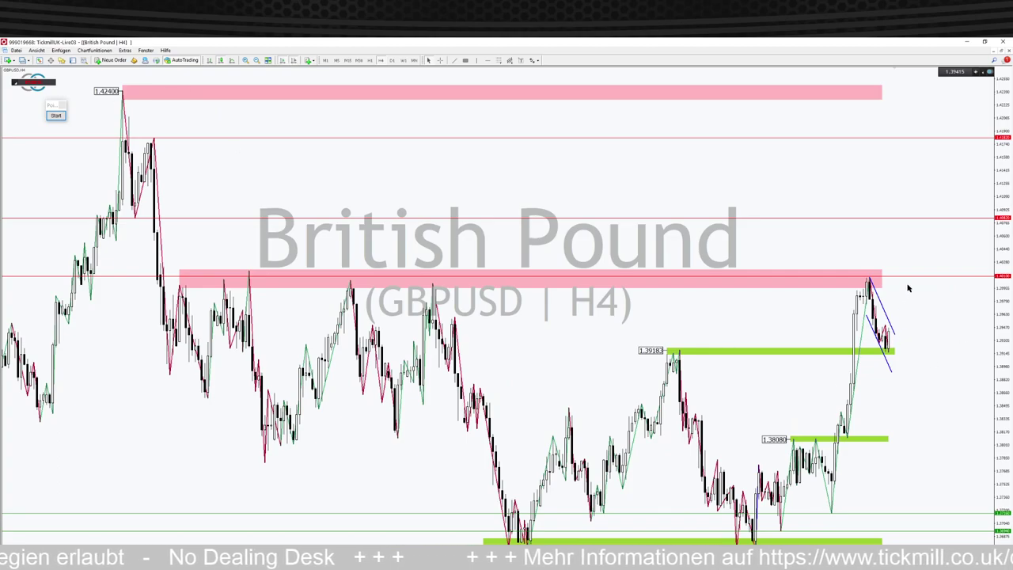
left_click(56, 116)
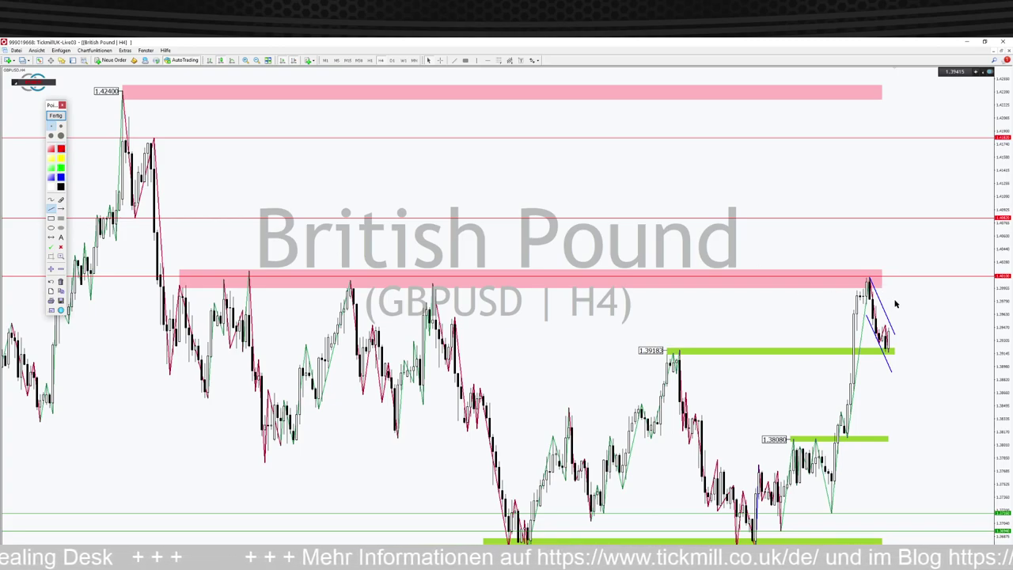
left_click_drag(891, 340, 910, 288)
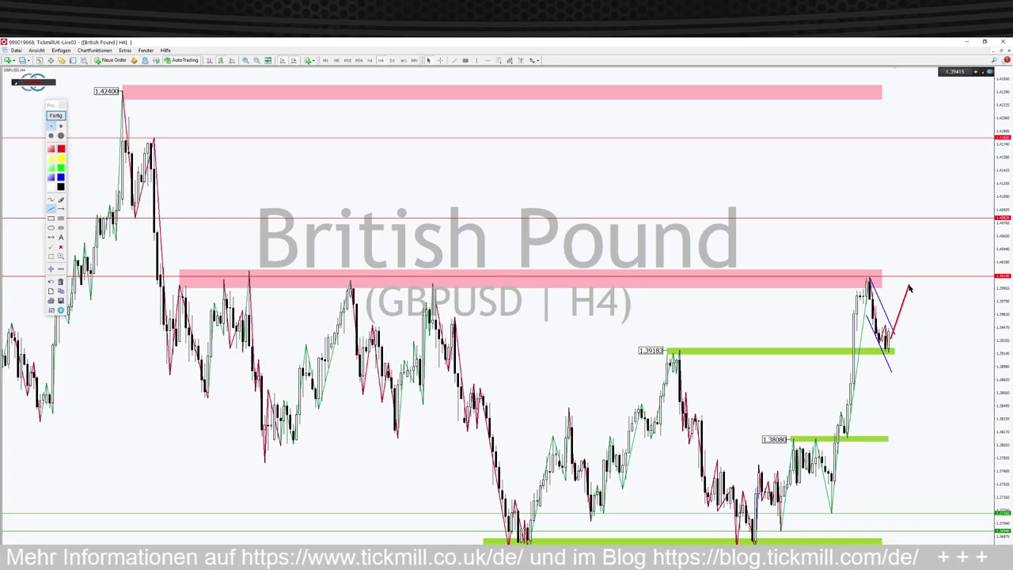
left_click_drag(910, 289, 940, 386)
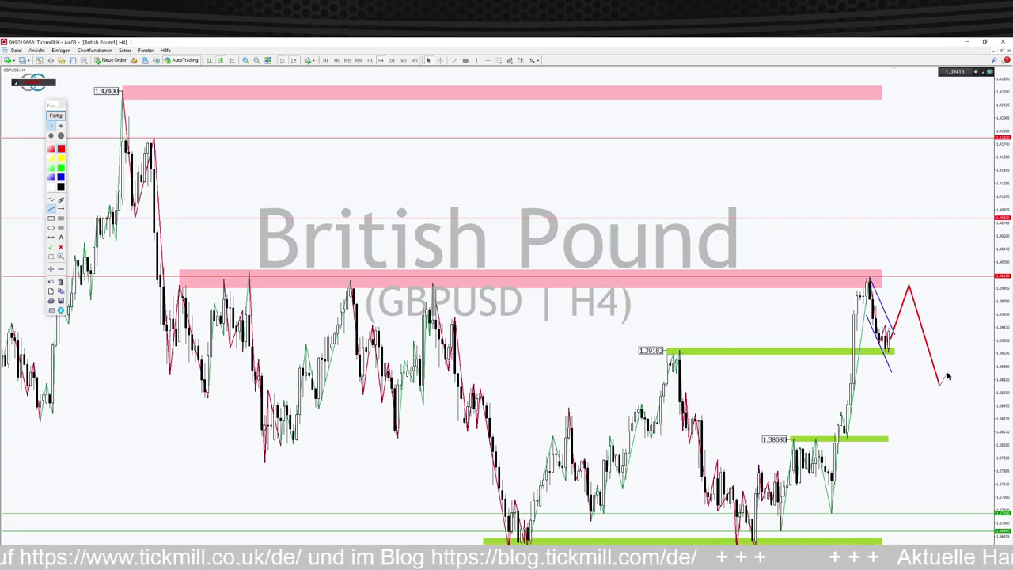
mouse_move(940, 386)
left_mouse_down()
mouse_move(963, 412)
mouse_move(973, 449)
left_mouse_up()
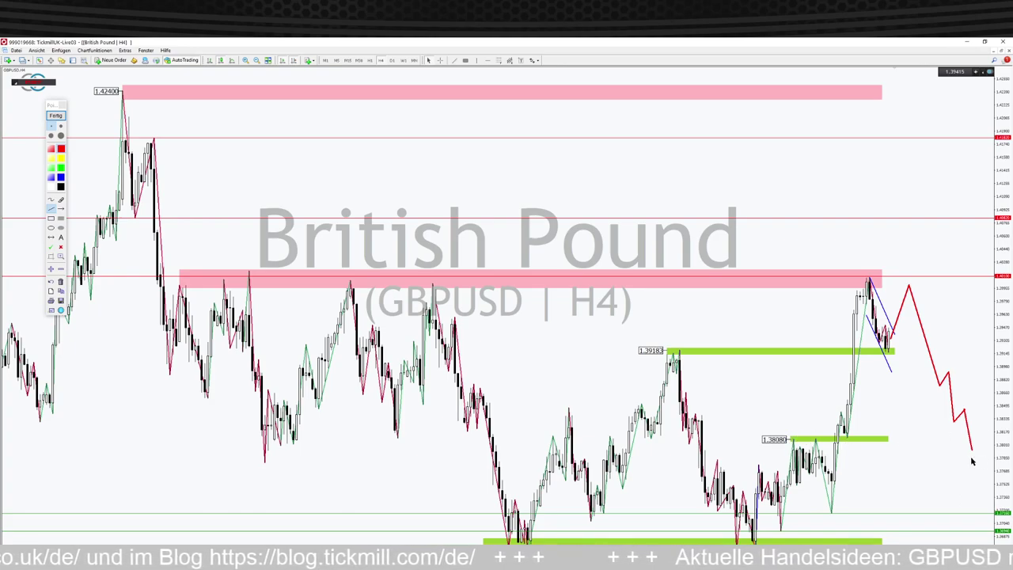
- Draw two red lines from the end of the projected path back to the two preceding swing lows and close the screen-drawing tool
left_click_drag(973, 449, 842, 509)
left_click_drag(971, 453, 784, 527)
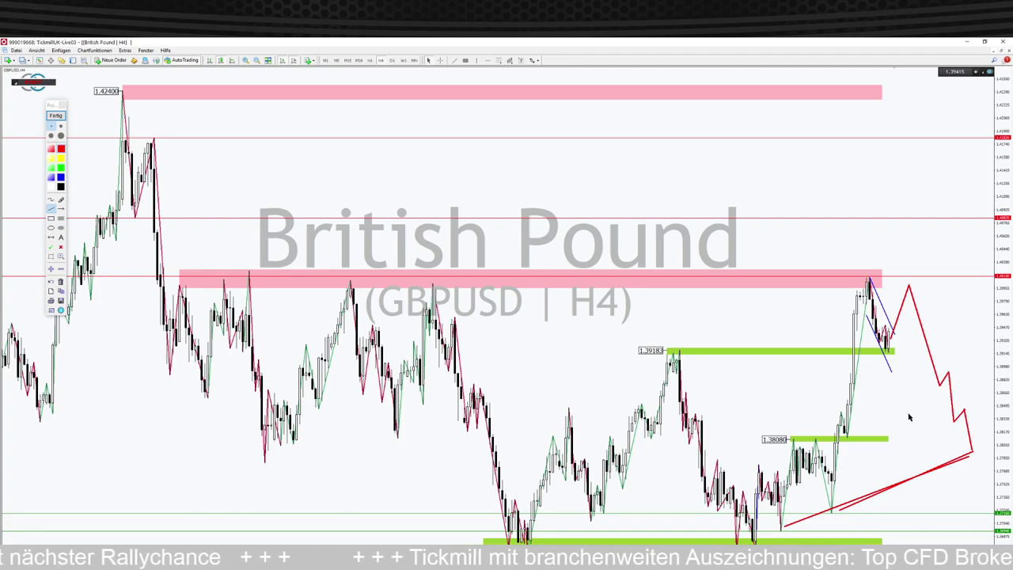
left_click(63, 105)
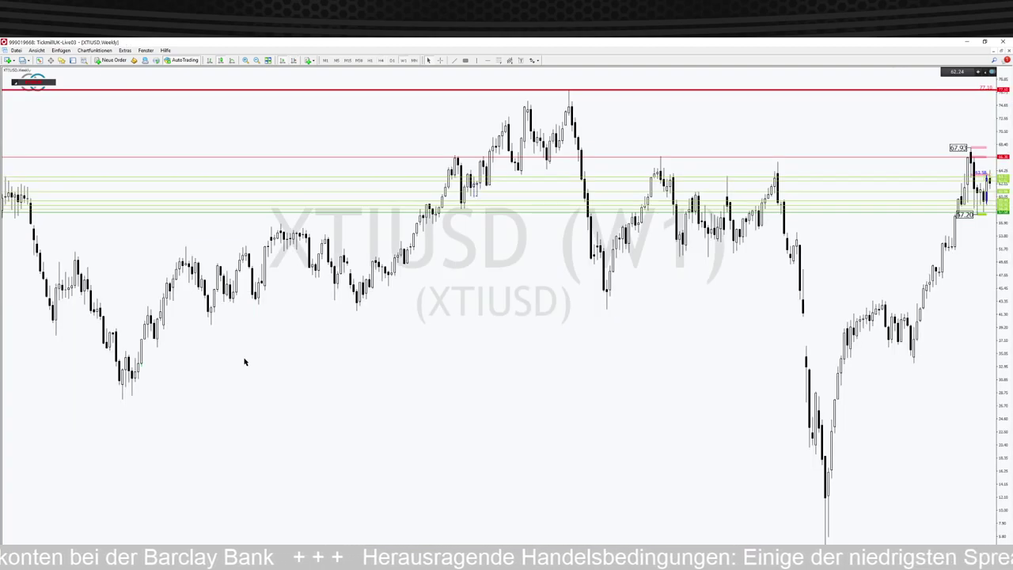
- On the XTIUSD daily chart, stretch the blue trend line from the swing low above the green zone up to the lowest pink zone
left_click(391, 60)
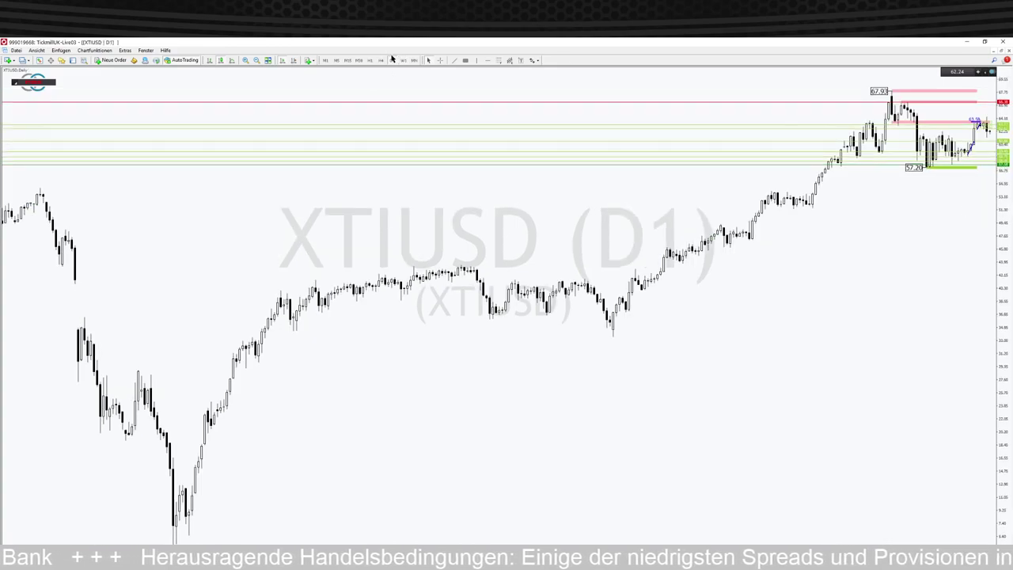
left_click(245, 60)
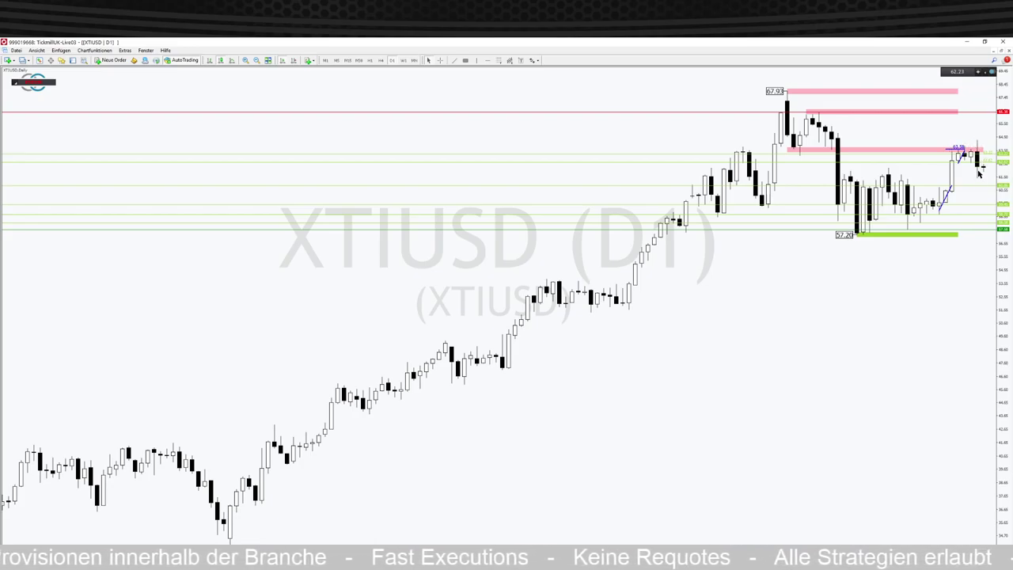
double_click(946, 197)
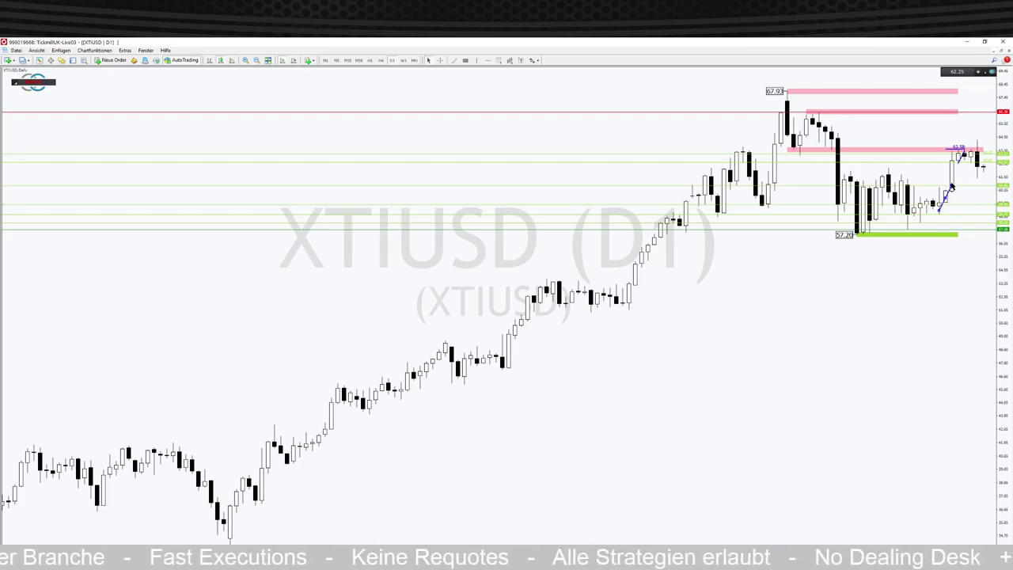
left_click_drag(953, 187, 960, 156)
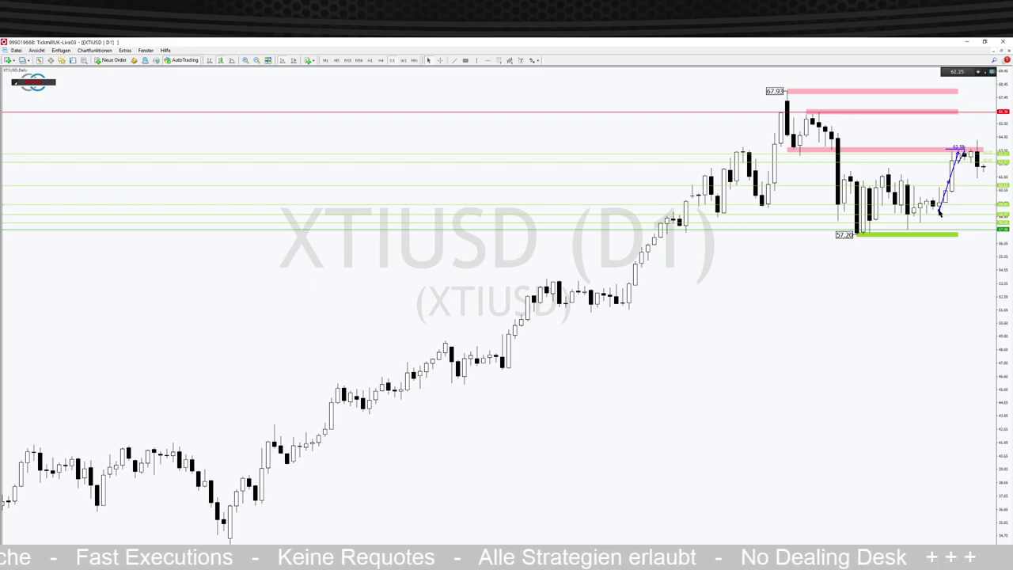
left_click_drag(939, 210, 912, 231)
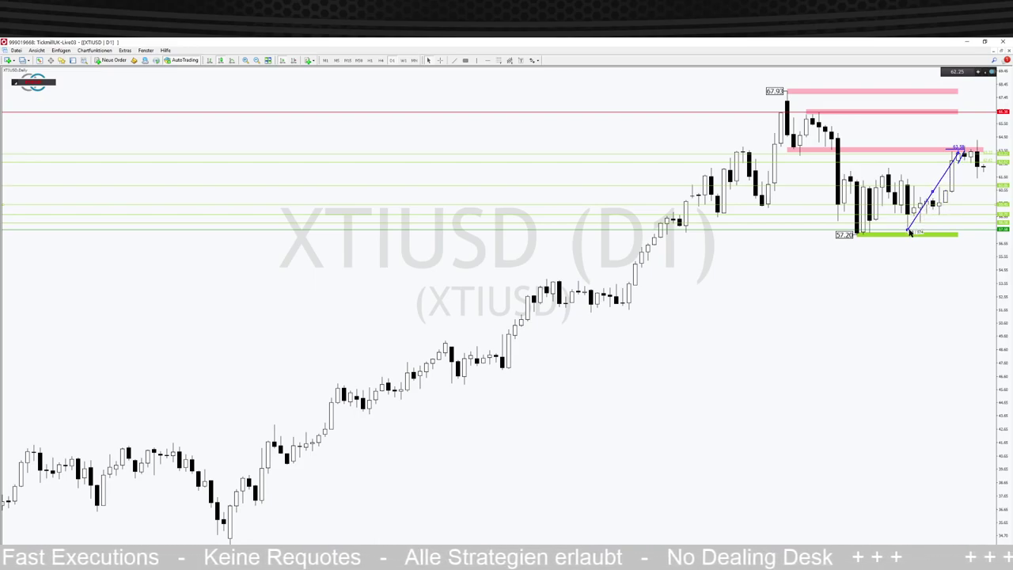
right_click(935, 195)
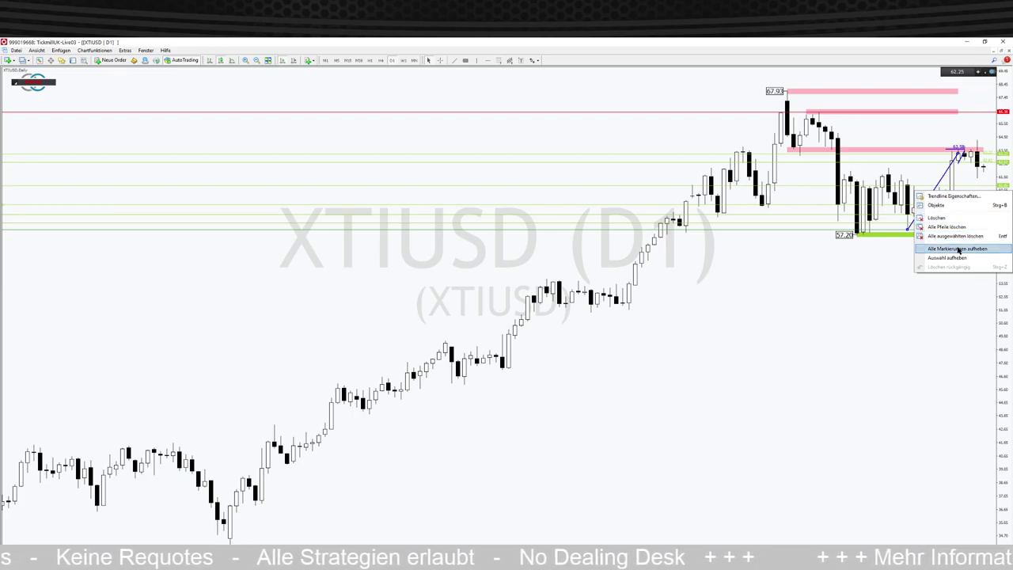
left_click(959, 250)
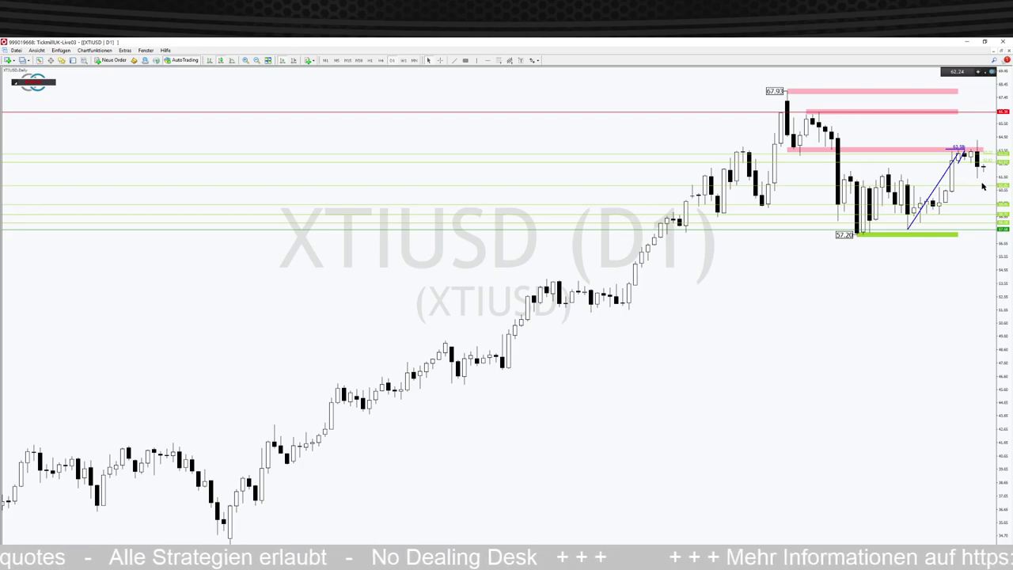
- Copy a horizontal level to the latest daily low, set its value to 61.42, colour it Navy and deselect it
left_click_drag(982, 185, 979, 179)
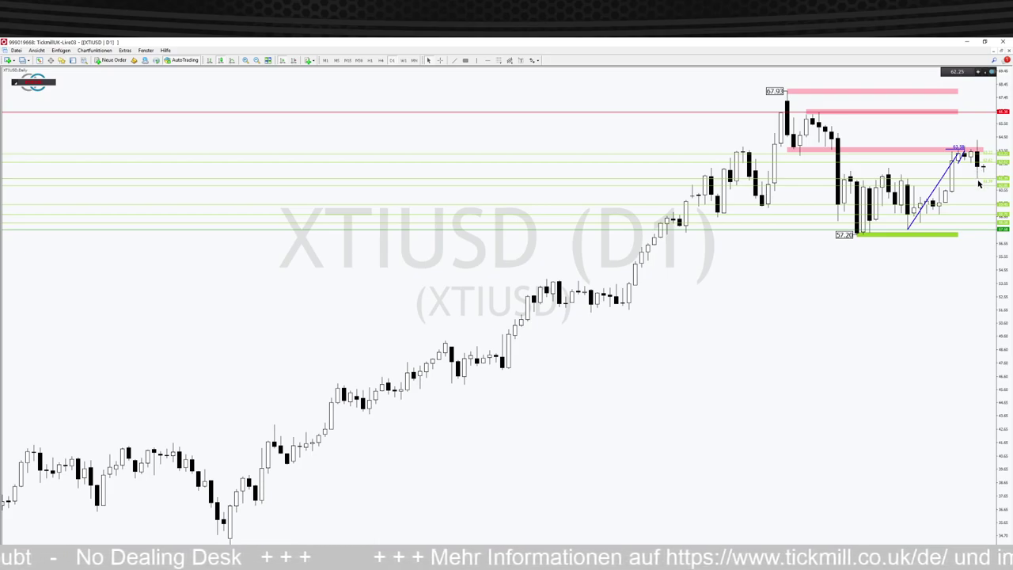
right_click(980, 181)
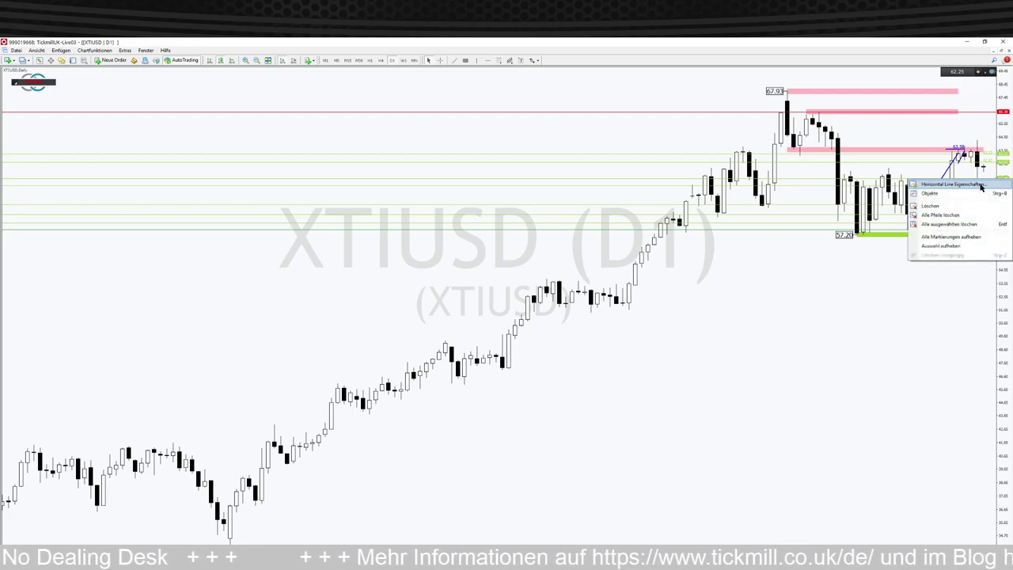
left_click(979, 186)
type("61")
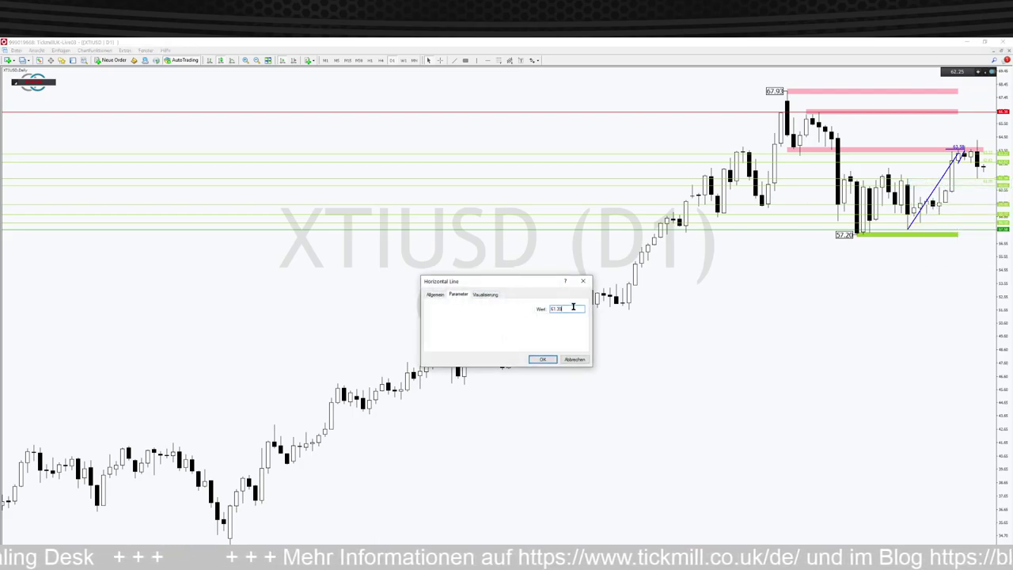
type(".42")
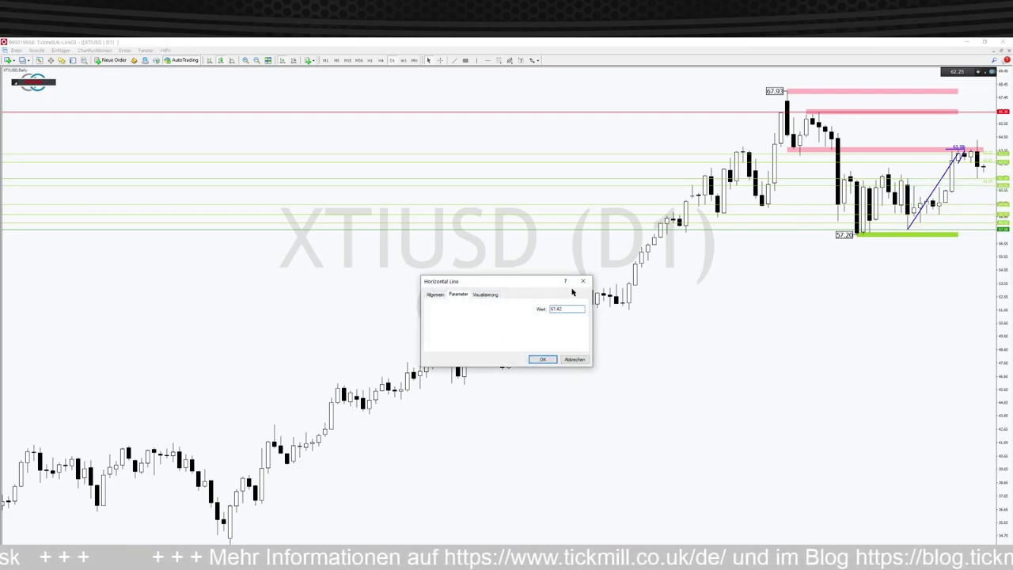
left_click(429, 294)
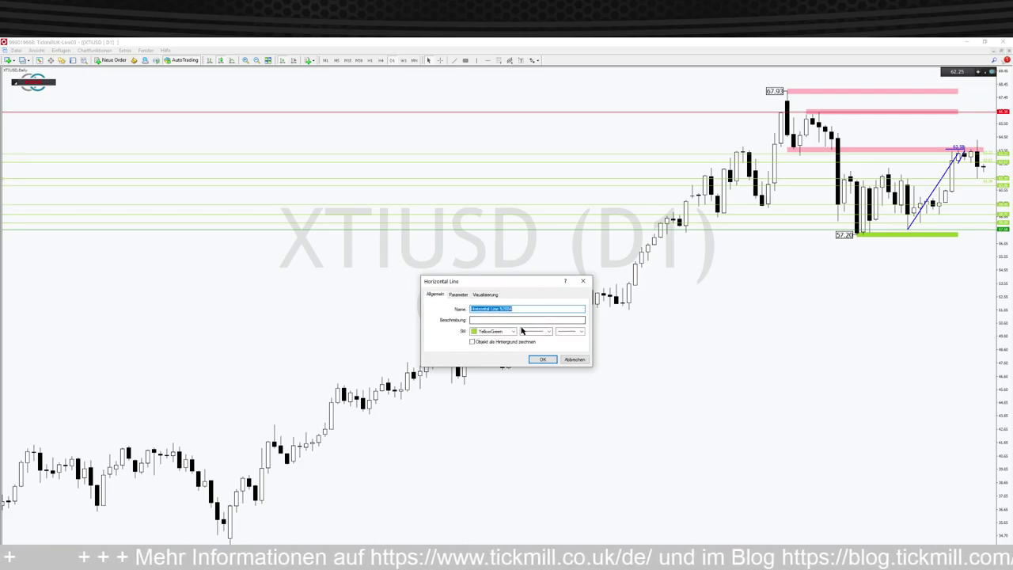
left_click(513, 331)
left_click(516, 352)
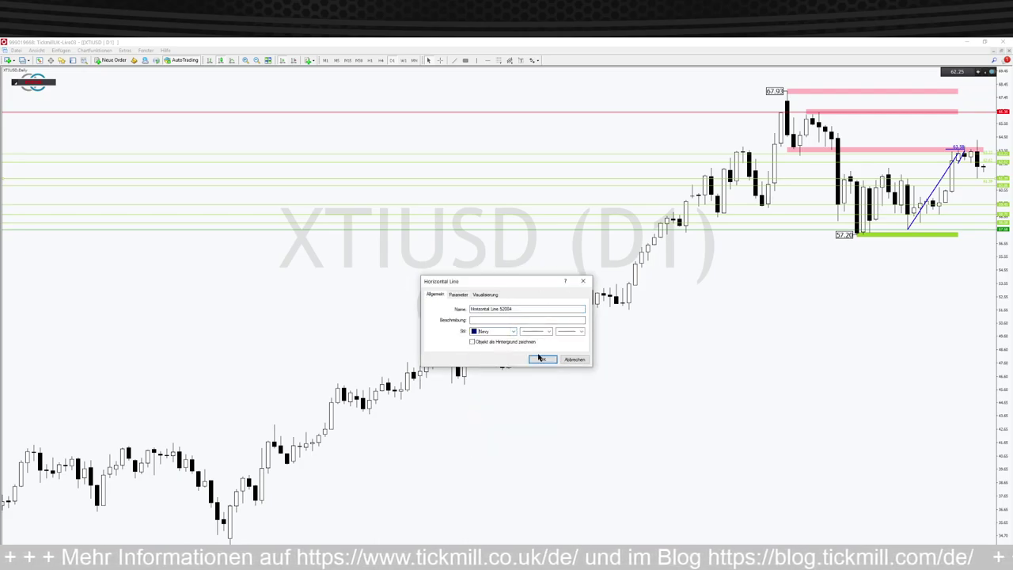
left_click(541, 359)
right_click(962, 182)
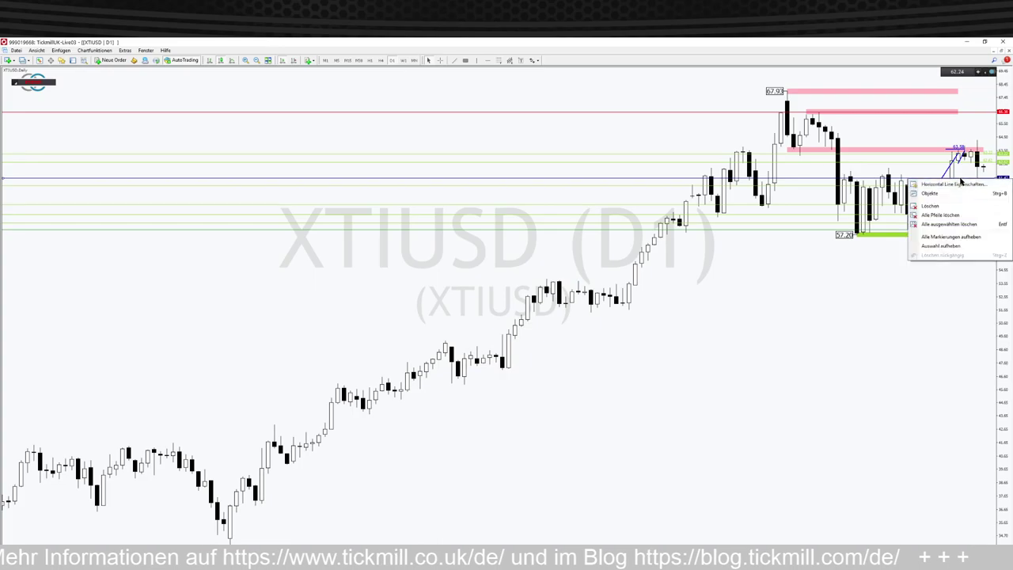
left_click(942, 245)
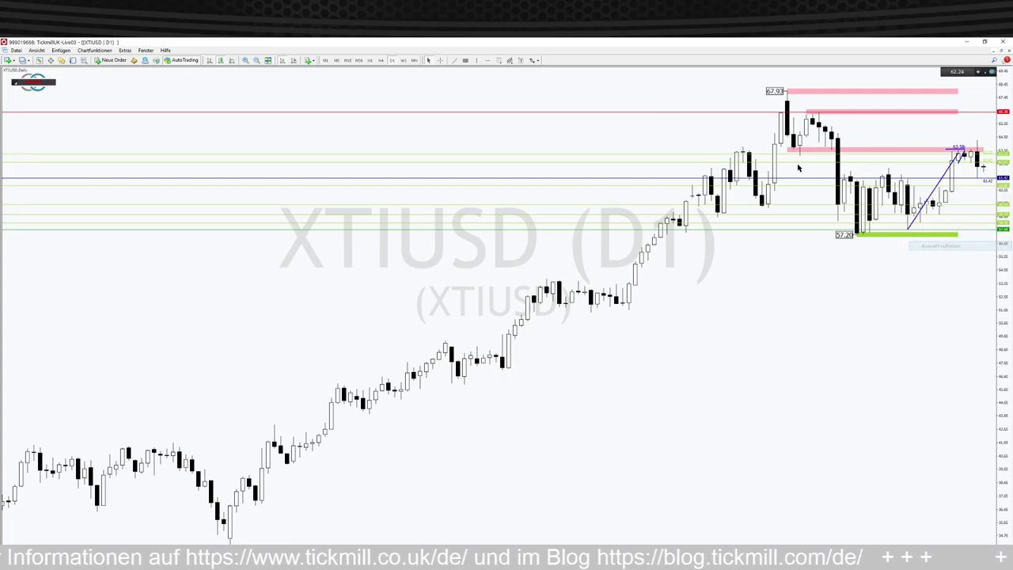
- On the XTIUSD H1 chart, copy a green level to the recent high at about 64.28 and colour it red
left_click(370, 61)
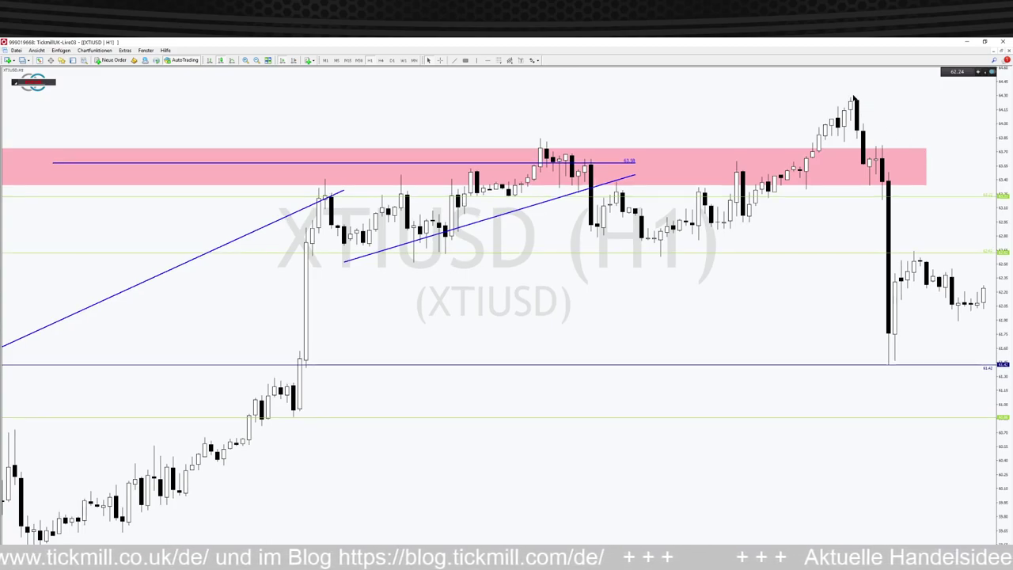
left_click(256, 61)
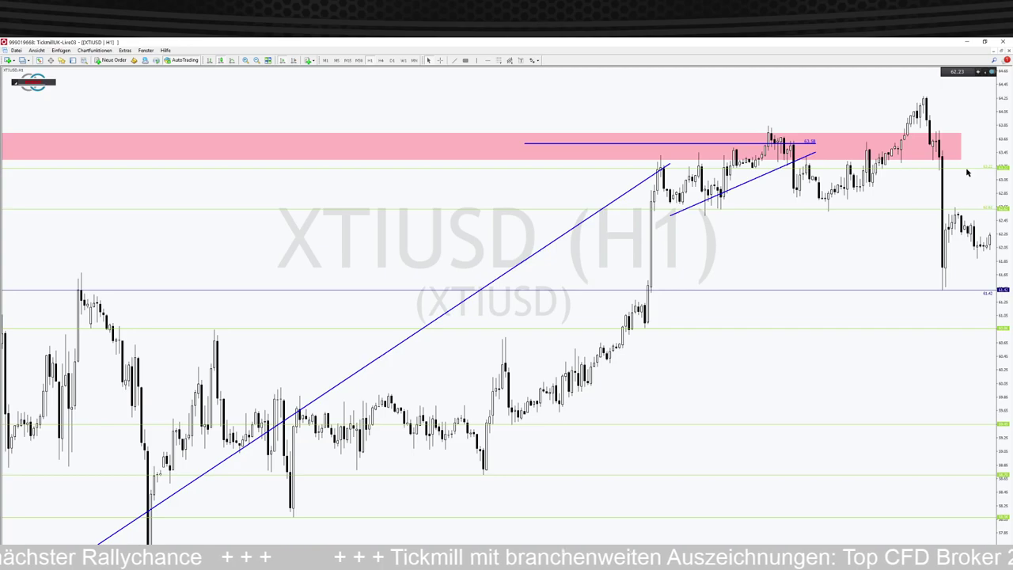
left_click_drag(959, 87, 958, 99)
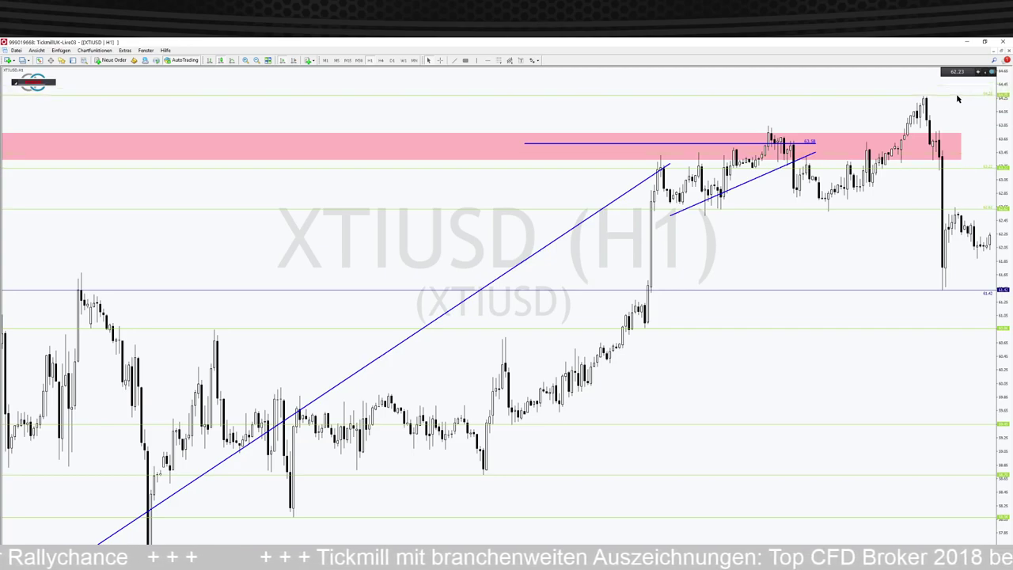
right_click(958, 98)
left_click(950, 104)
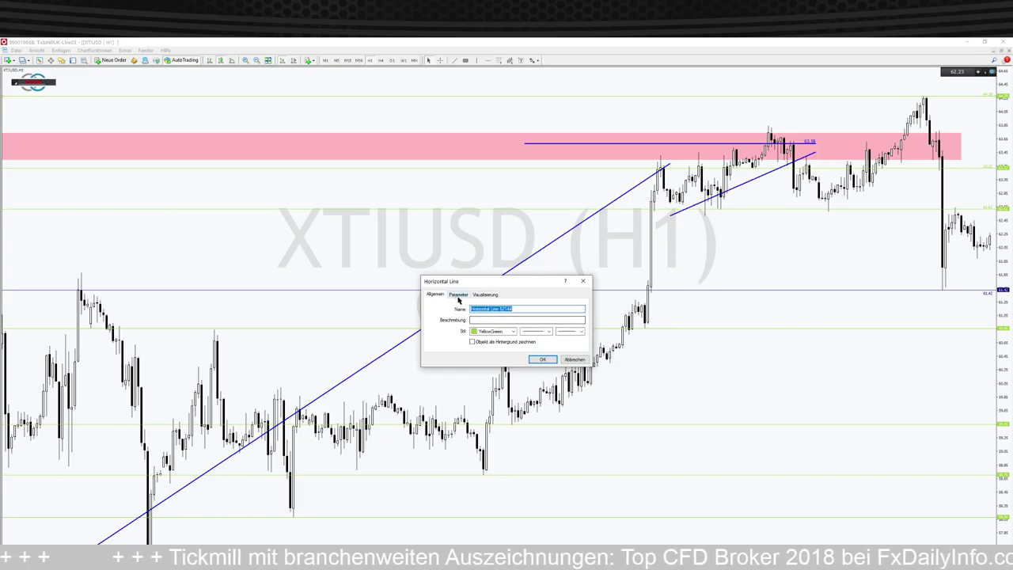
left_click(513, 331)
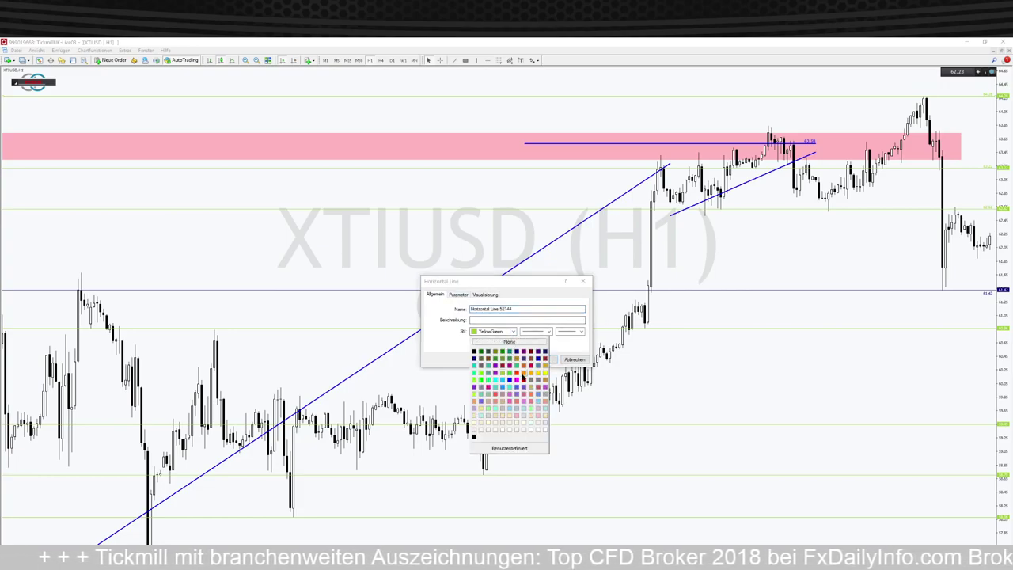
left_click(525, 382)
left_click(541, 360)
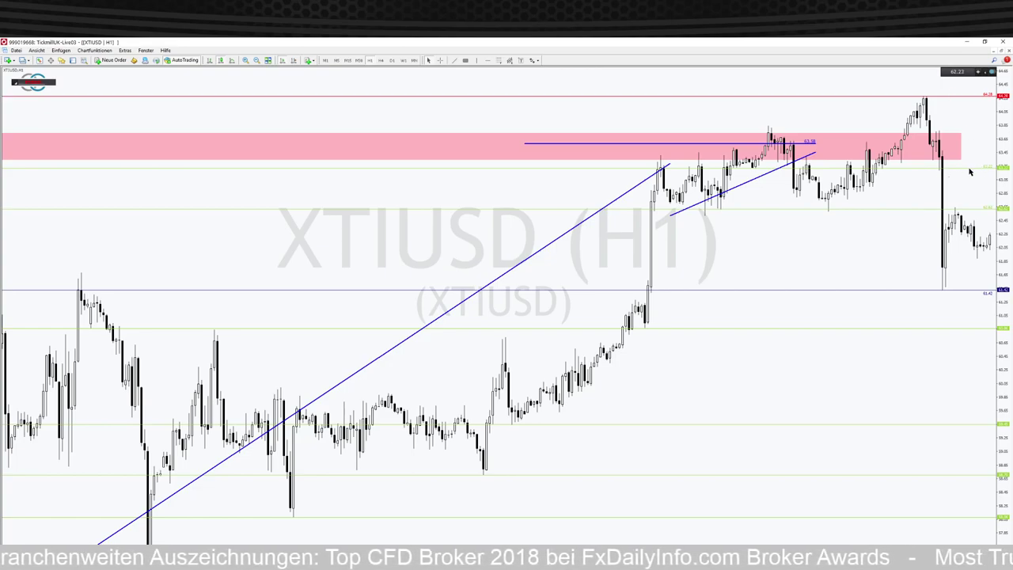
- Delete the green level just below the pink zone and copy the red level to the zone's lower edge at about 63.3
left_click_drag(971, 169, 946, 305)
key("Delete")
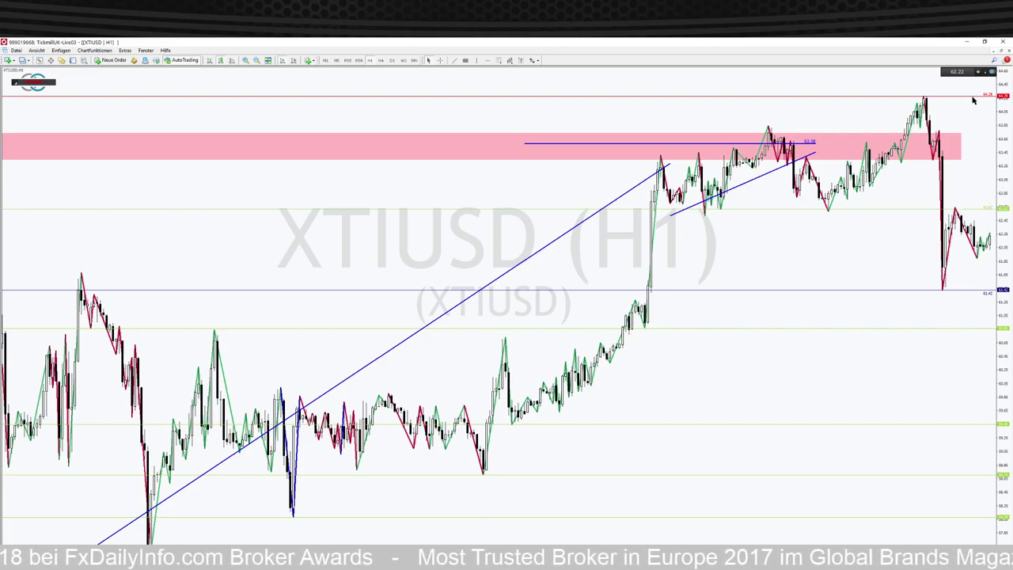
left_click_drag(973, 97, 988, 164)
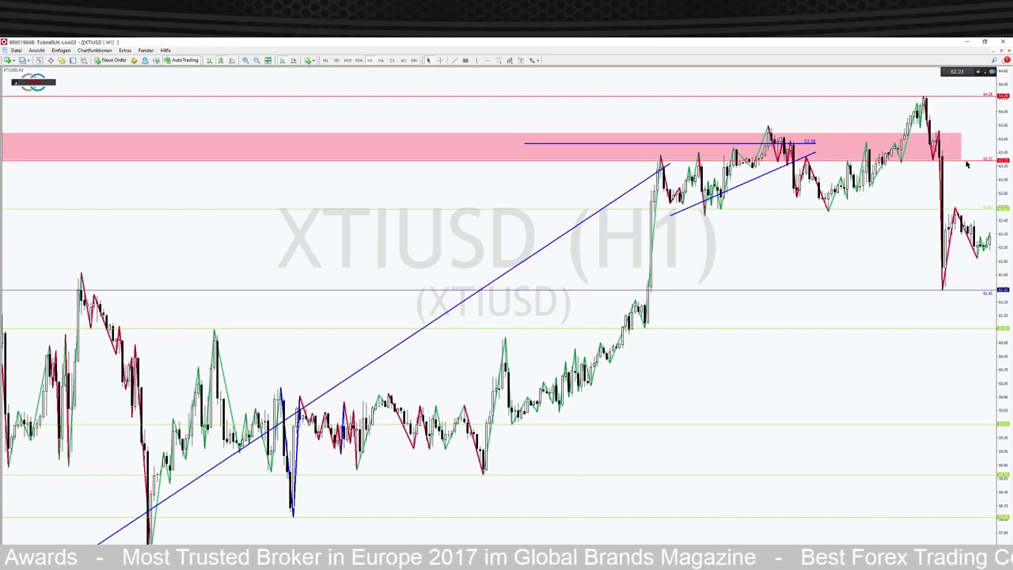
- On the XTIUSD H1 chart, copy the red level to the pink zone's upper edge and a green level to the latest swing low
left_click_drag(966, 164, 969, 132)
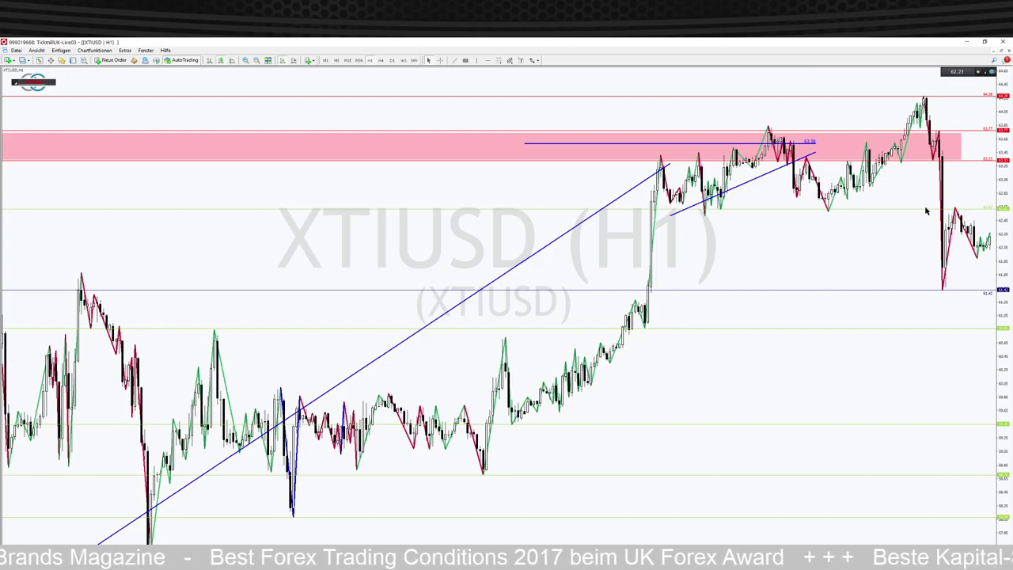
left_click_drag(926, 210, 929, 262)
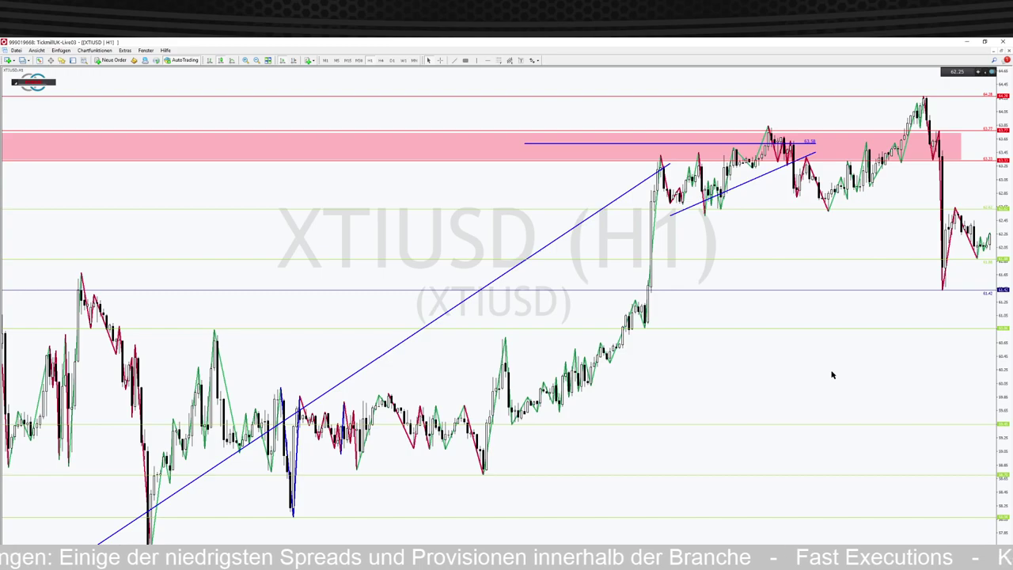
- Show the market watch, open a new chart window for EURTRY and hide the market watch again
key("ctrl+m")
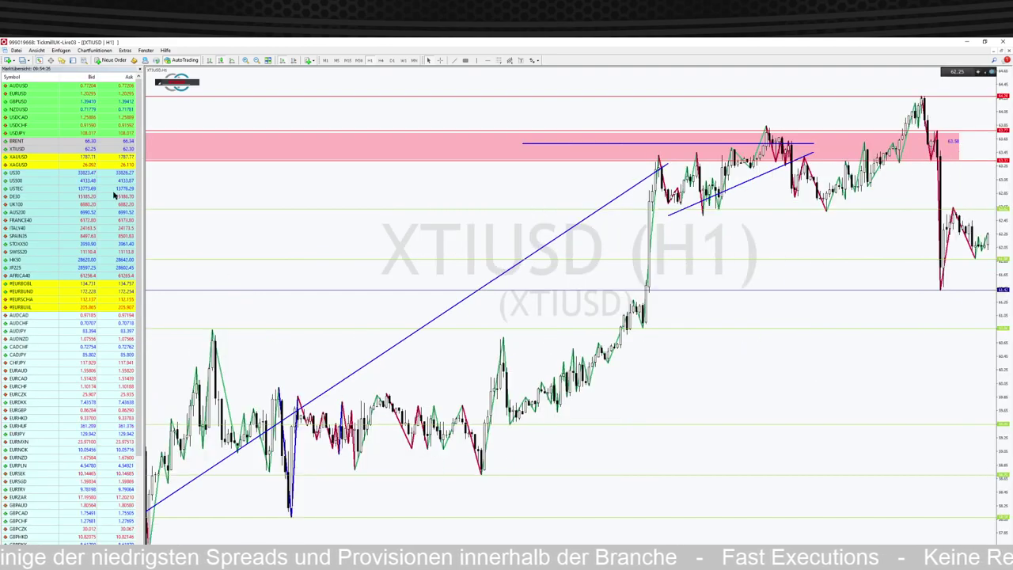
scroll(92, 246, "down", 6)
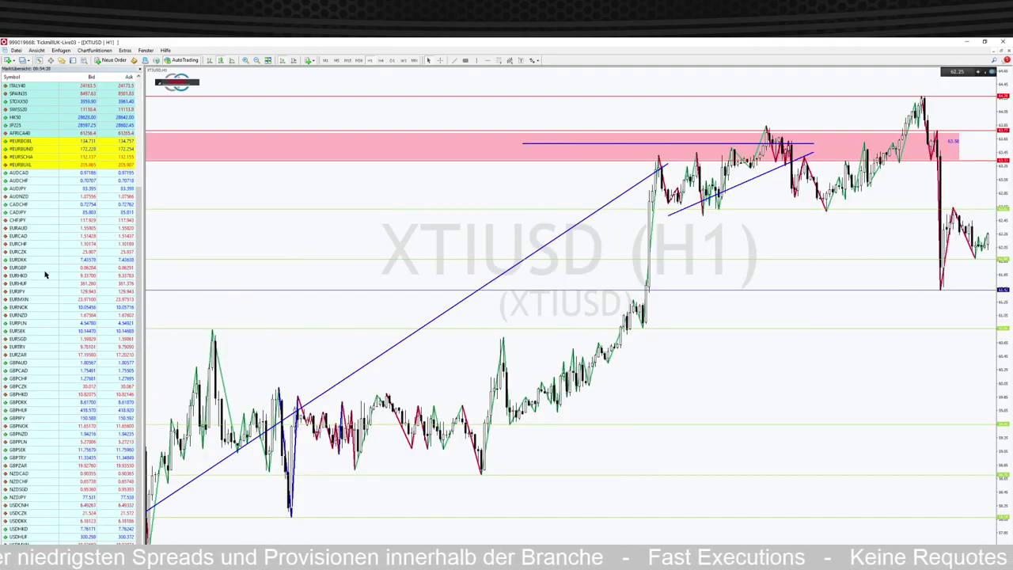
left_click(38, 348)
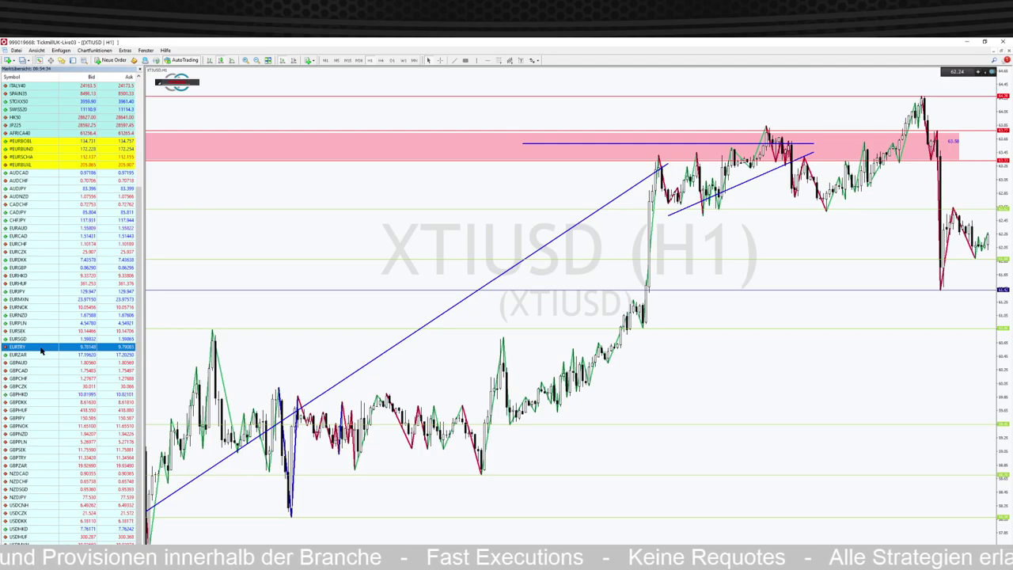
right_click(41, 349)
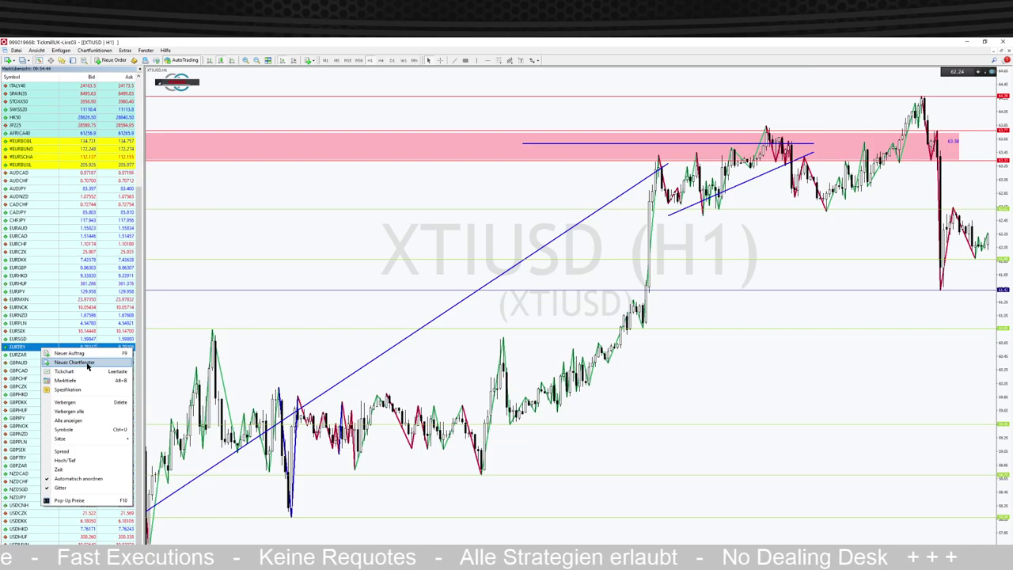
left_click(87, 365)
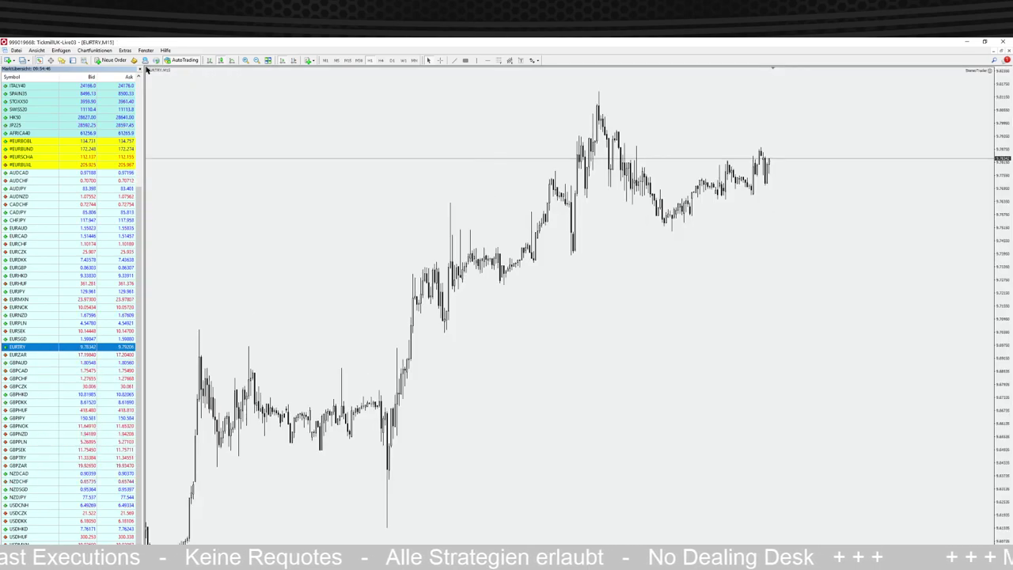
left_click(139, 70)
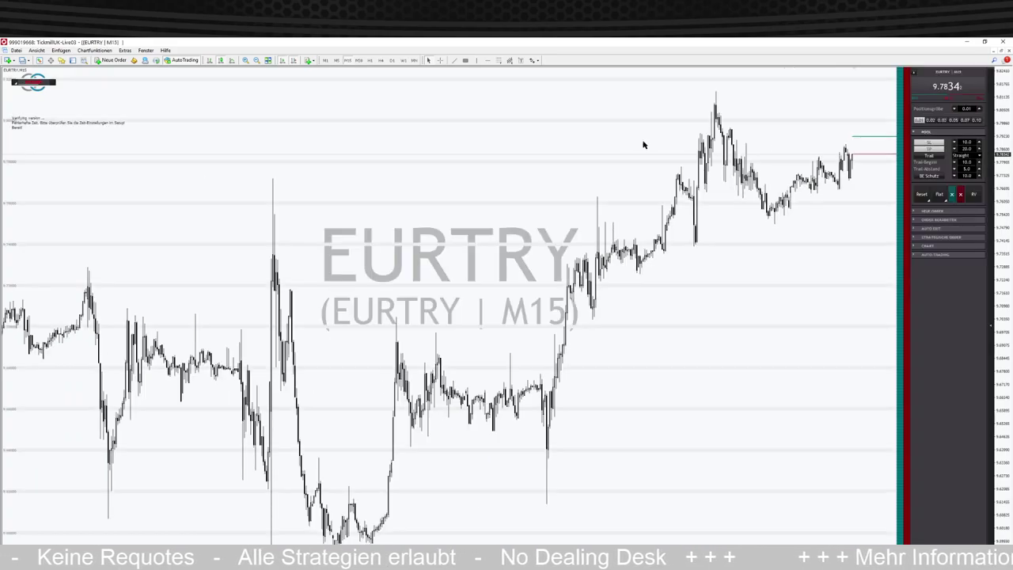
- Collapse the StereoTrader trading panel on the EURTRY chart and switch the chart to the daily (D1) timeframe
left_click(17, 86)
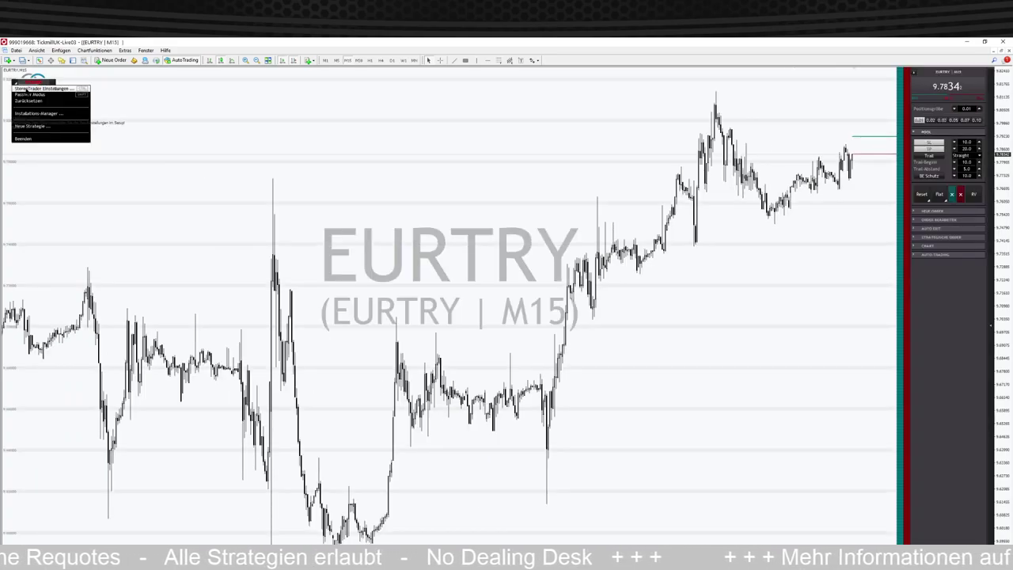
left_click(36, 95)
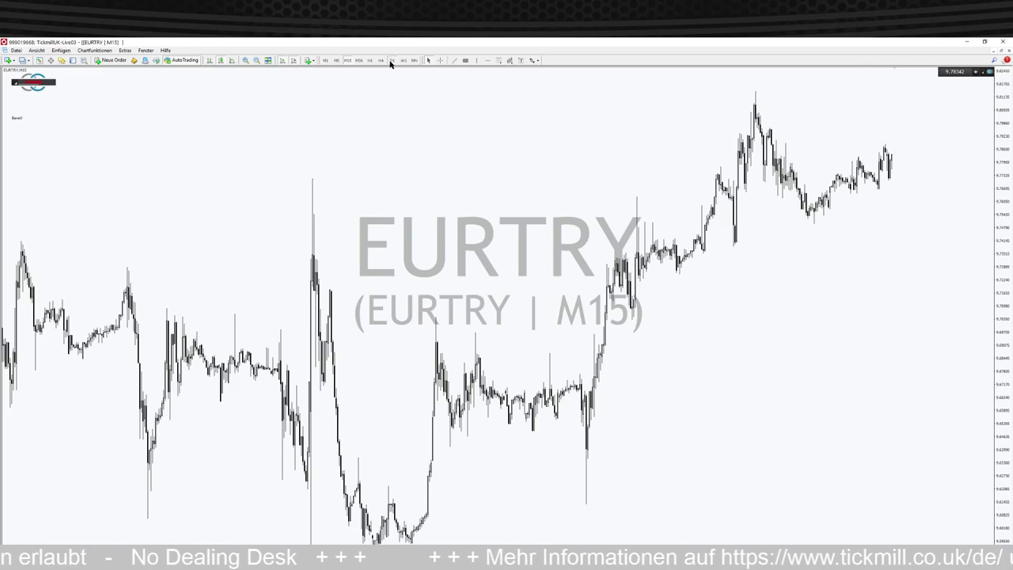
left_click(391, 62)
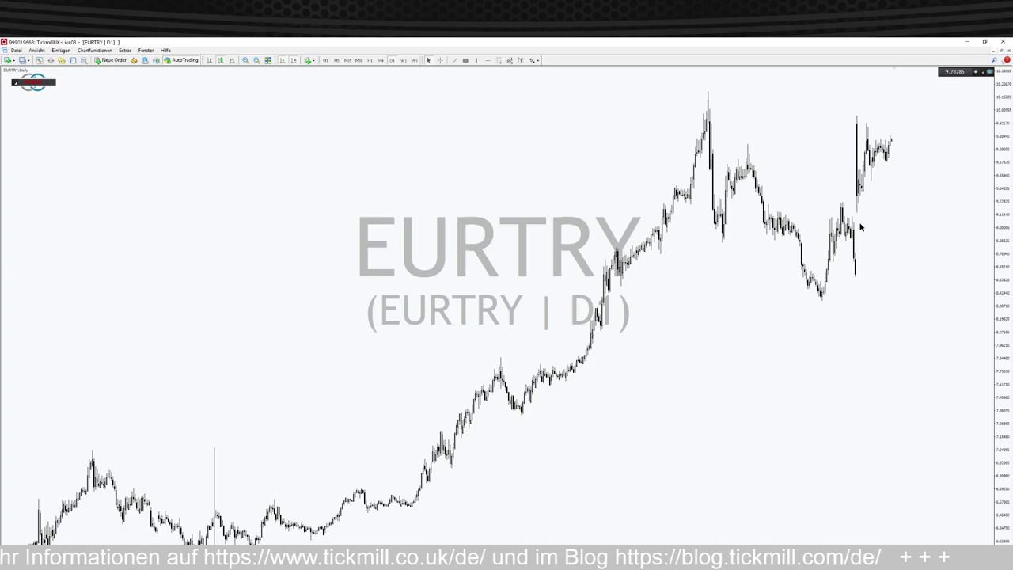
- Draw a falling trend line from the recent spike high and a rising one from the low beneath it, converging into a triangle
left_click(454, 61)
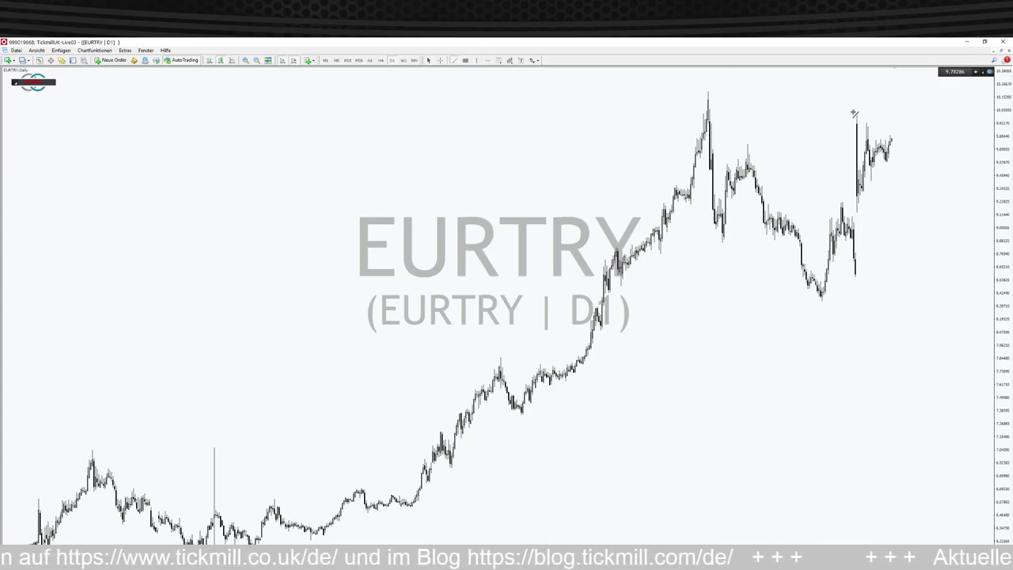
left_click_drag(854, 112, 902, 141)
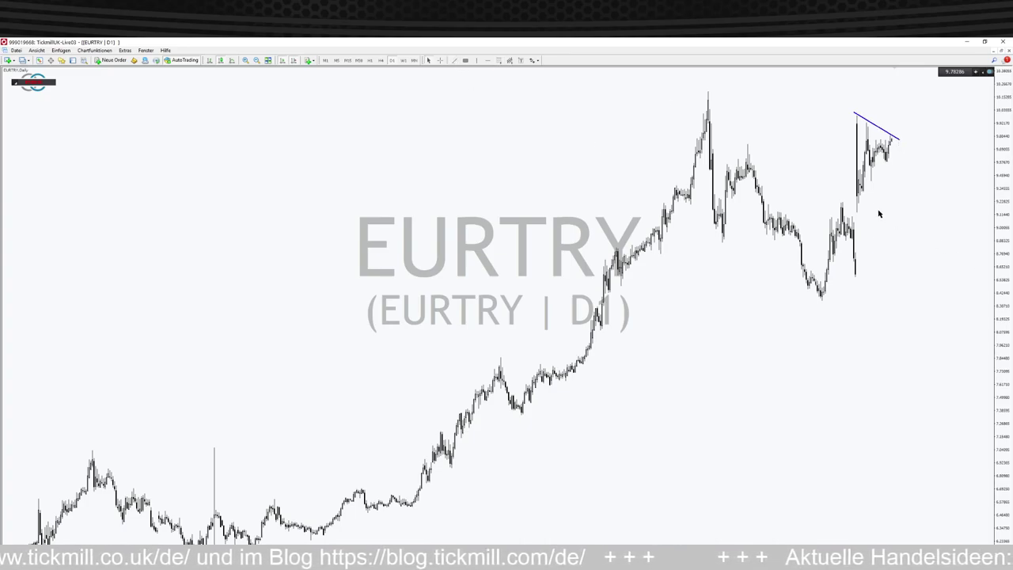
left_click(454, 61)
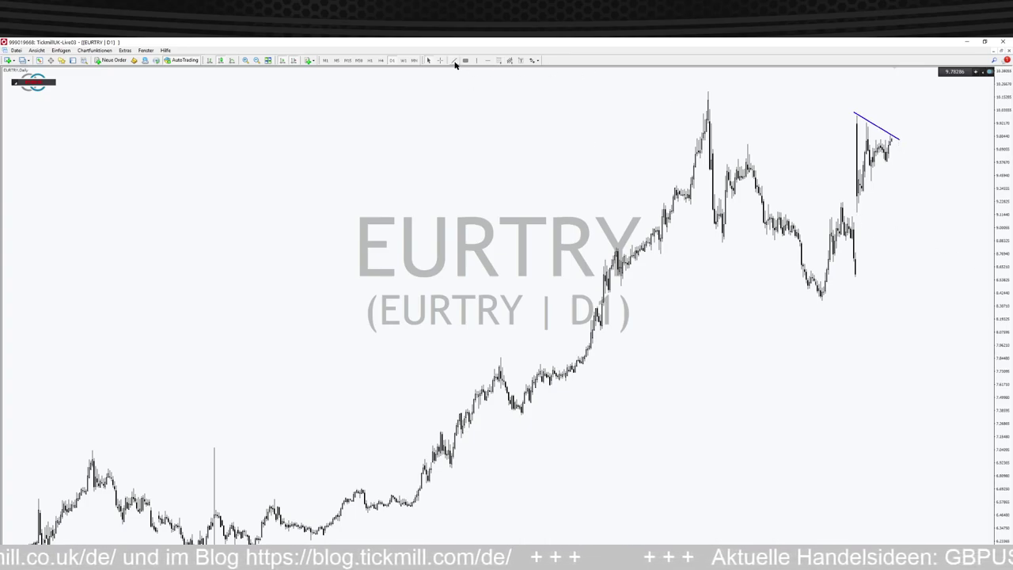
left_click_drag(856, 214, 901, 140)
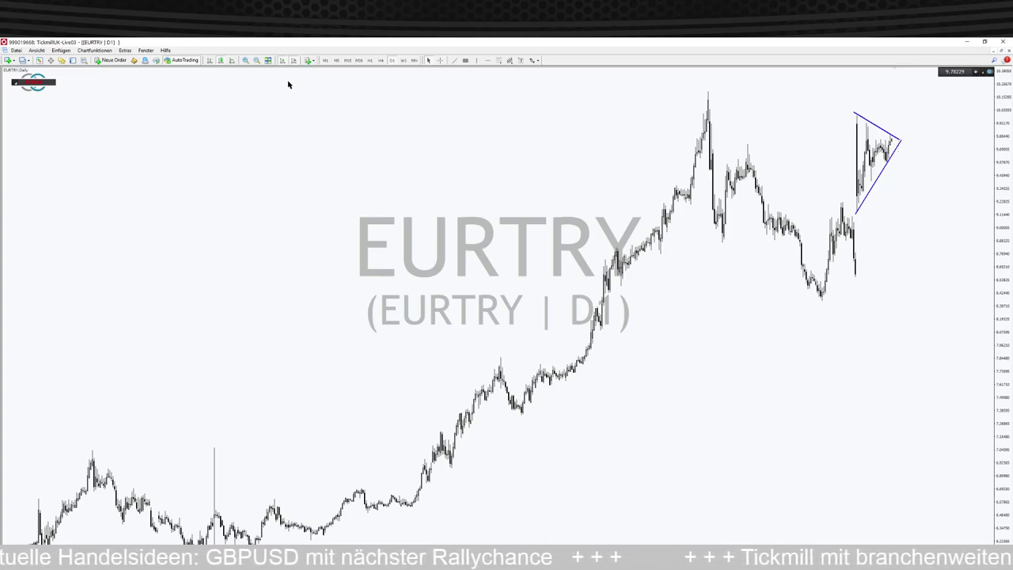
- Add a red horizontal level at the triangle's starting high near 9.99 and copy it to the chart's highest peak near 10.20
left_click(488, 60)
left_click_drag(552, 137, 554, 118)
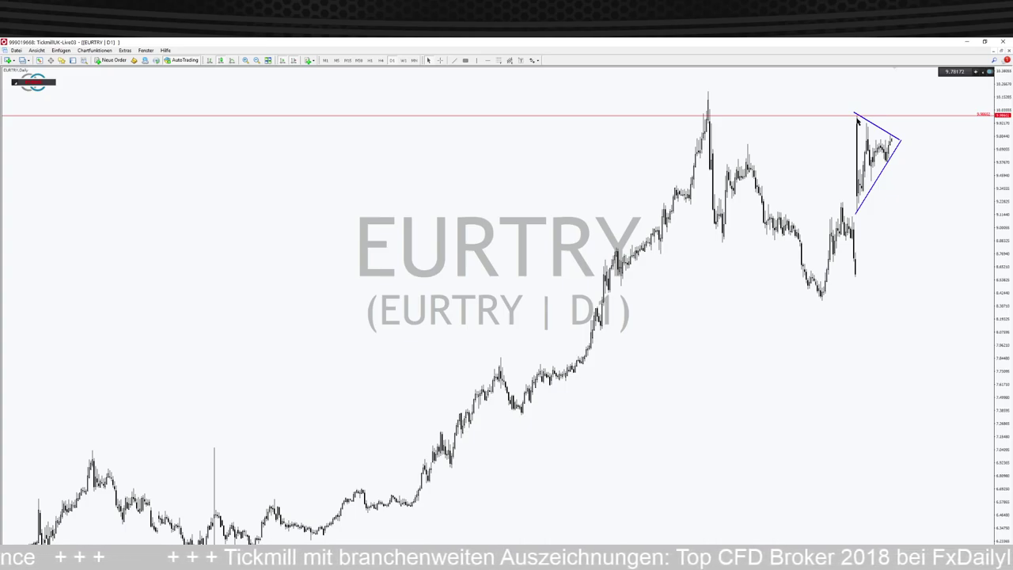
left_click_drag(686, 117, 684, 96)
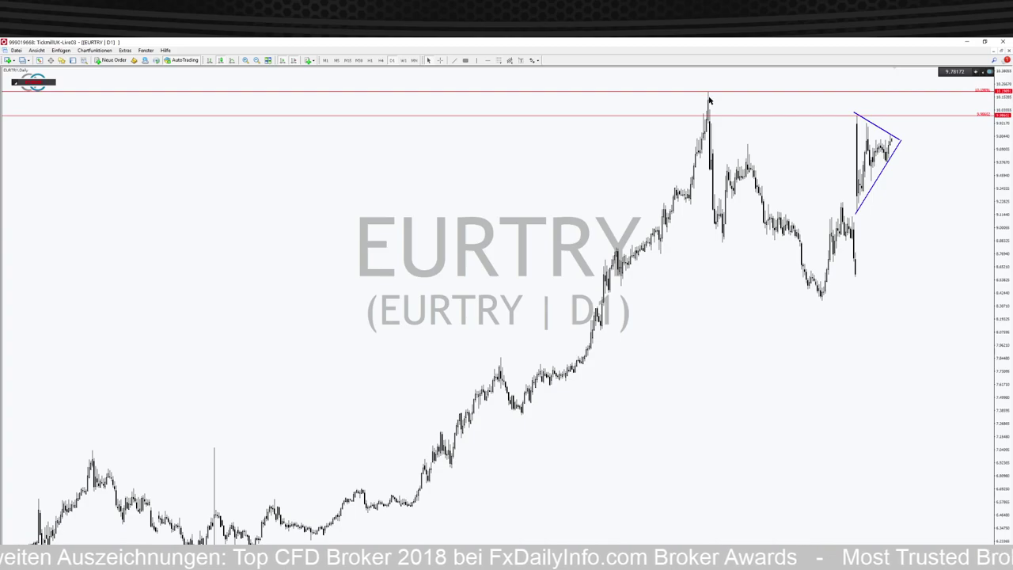
- Enlarge the candles on the EURTRY daily chart and start the screen-drawing overlay for freehand annotations
left_click(246, 61)
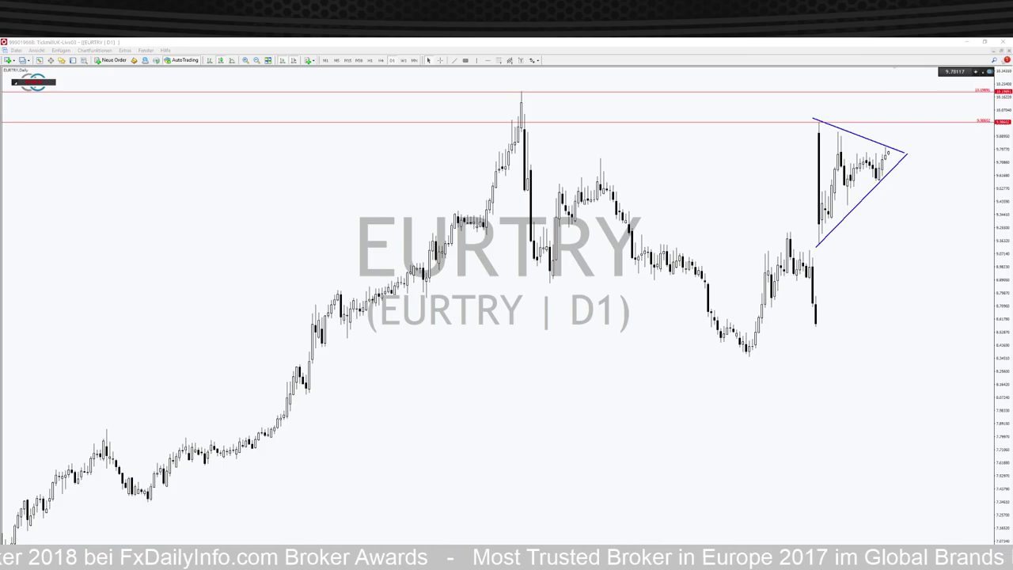
left_click_drag(997, 127, 60, 171)
left_click(64, 184)
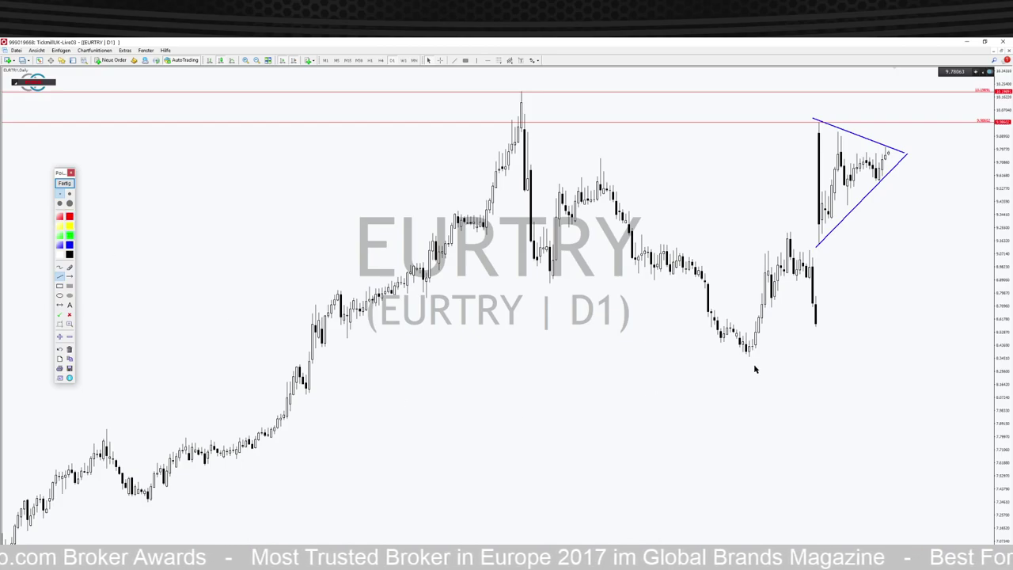
left_click_drag(747, 354, 787, 230)
mouse_move(747, 354)
left_mouse_down()
mouse_move(767, 252)
mouse_move(773, 310)
mouse_move(788, 231)
left_mouse_up()
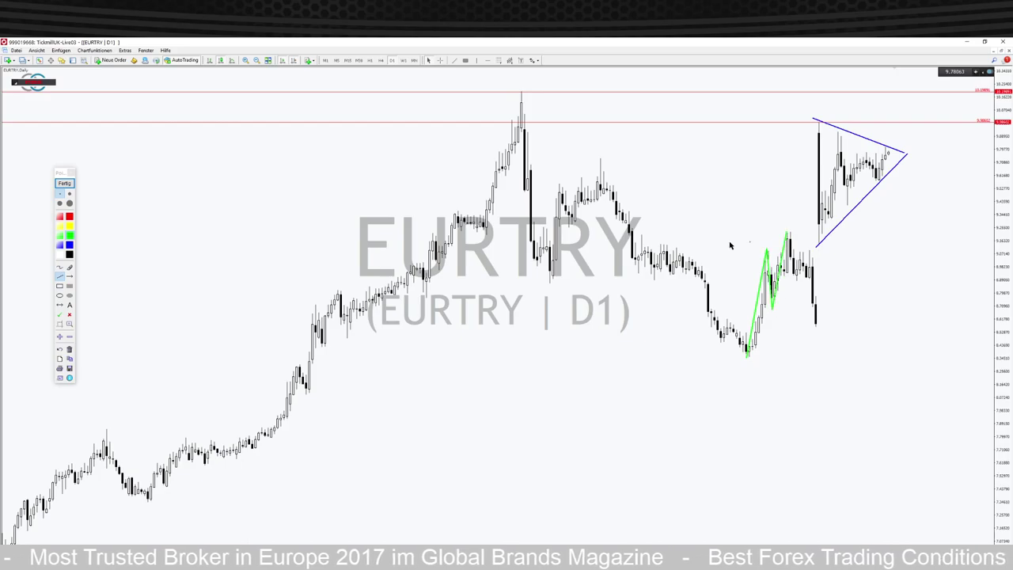
left_click(65, 184)
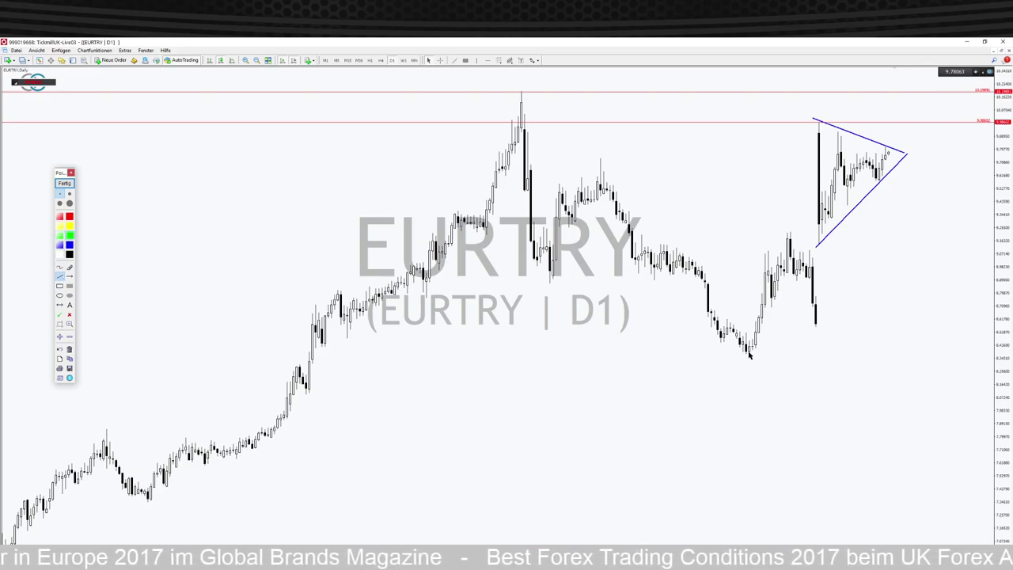
- Sketch a green zigzag from the swing low to the spike high, through the triangle's swings and out upwards to the lower red level
mouse_move(749, 354)
left_mouse_down()
mouse_move(780, 233)
mouse_move(809, 324)
mouse_move(814, 121)
left_mouse_up()
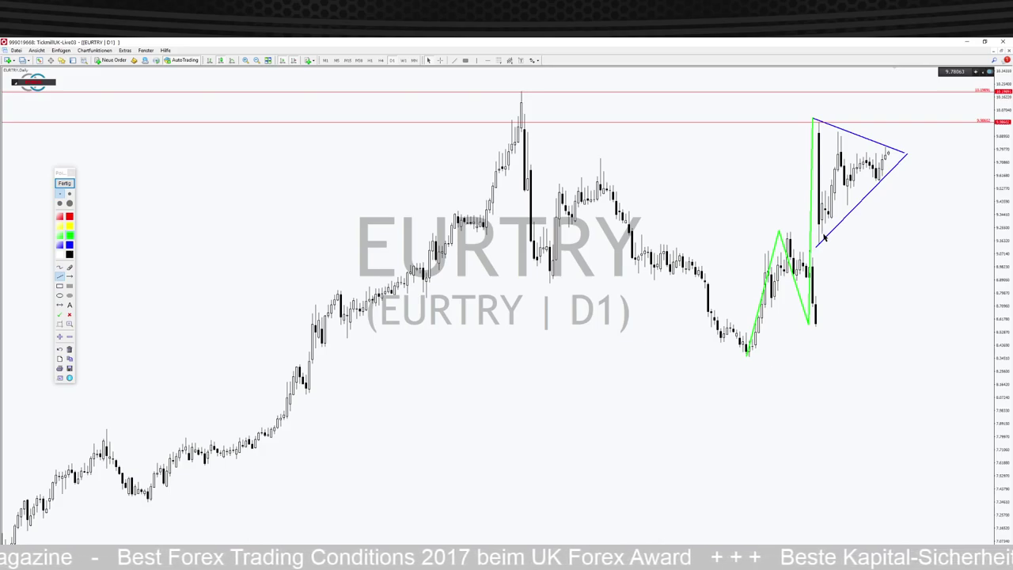
mouse_move(824, 237)
left_mouse_down()
mouse_move(835, 133)
mouse_move(850, 214)
mouse_move(864, 156)
mouse_move(877, 183)
mouse_move(884, 159)
left_mouse_up()
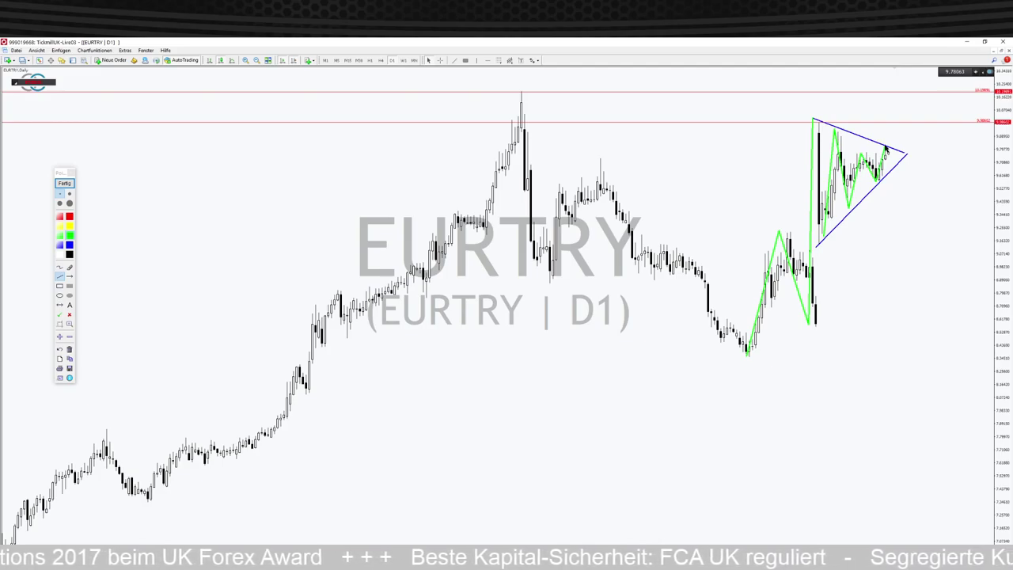
left_click_drag(892, 150, 908, 123)
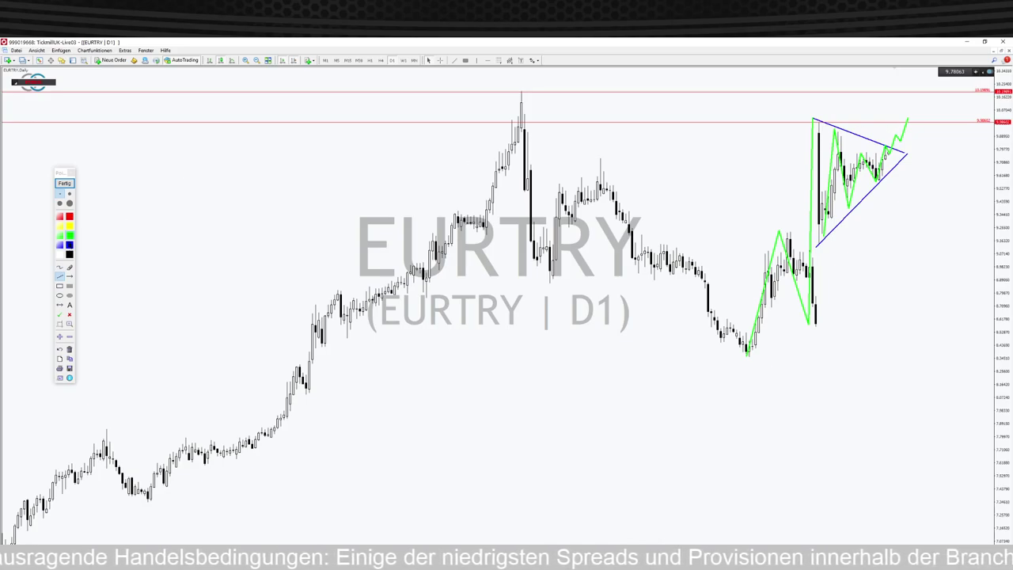
- Sketch red arrows for a downward break out of the triangle with a brief pullback, and close the drawing overlay
left_click(70, 218)
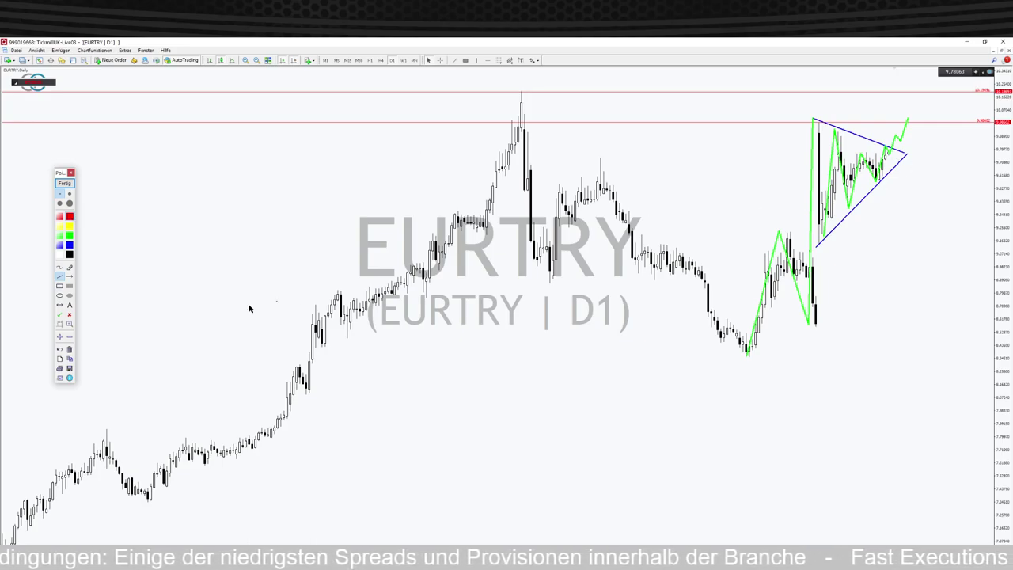
left_click(69, 277)
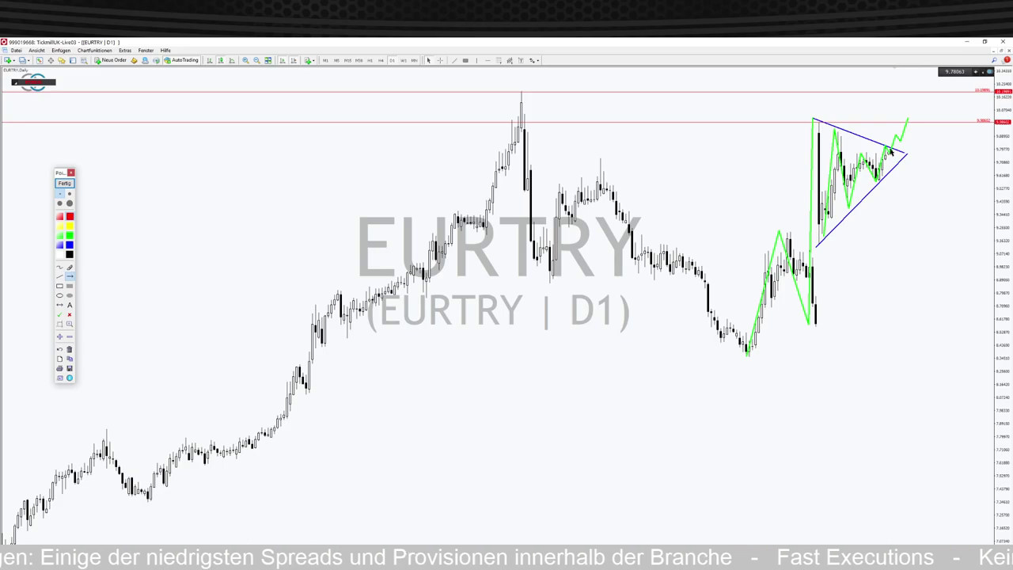
mouse_move(891, 150)
left_mouse_down()
mouse_move(903, 194)
mouse_move(914, 179)
mouse_move(920, 198)
left_mouse_up()
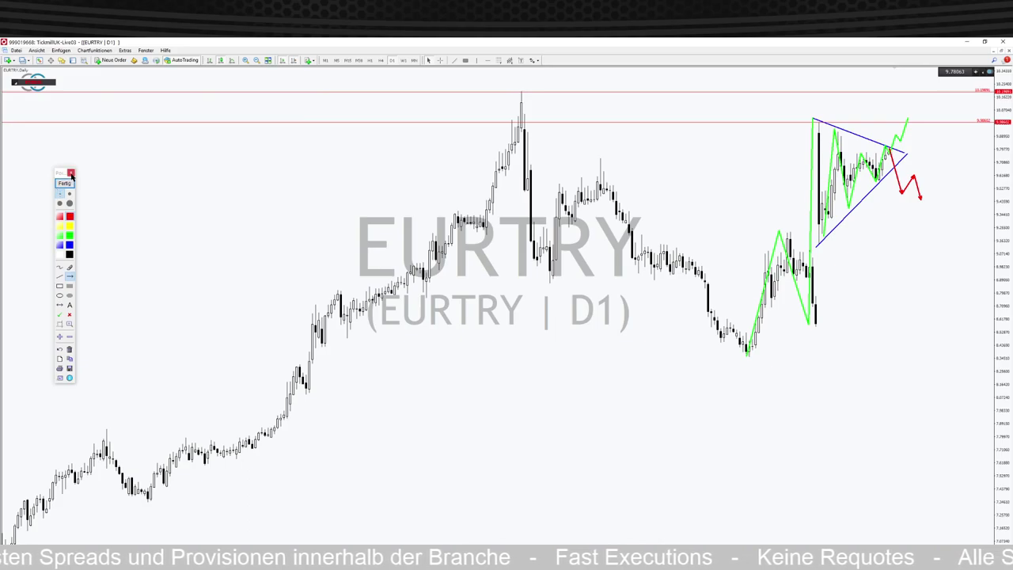
left_click(71, 173)
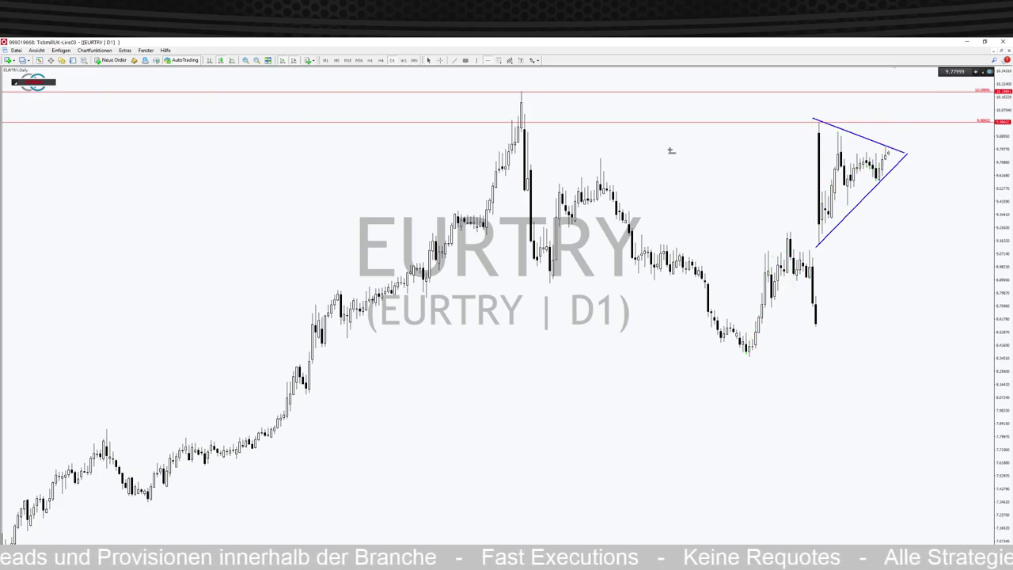
- Place a horizontal level at the low inside the triangle at about 9.41 and colour it Green
left_click_drag(903, 247, 900, 207)
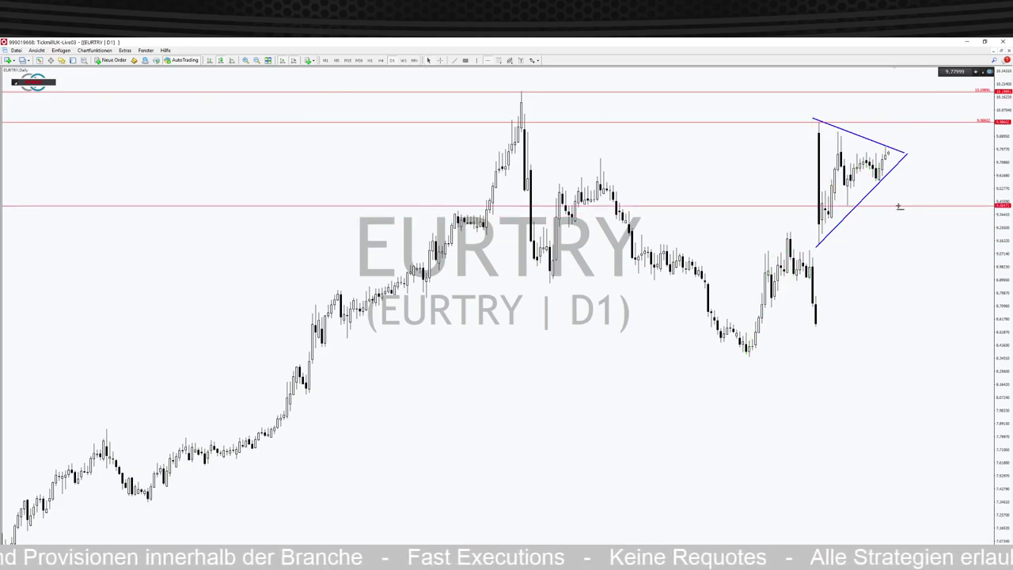
right_click(898, 206)
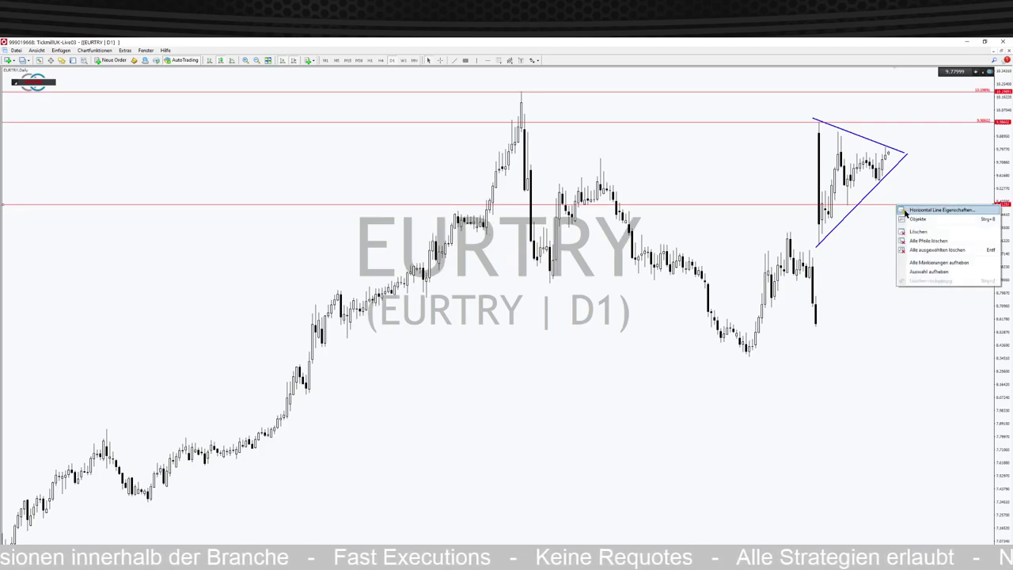
left_click(904, 210)
left_click(459, 294)
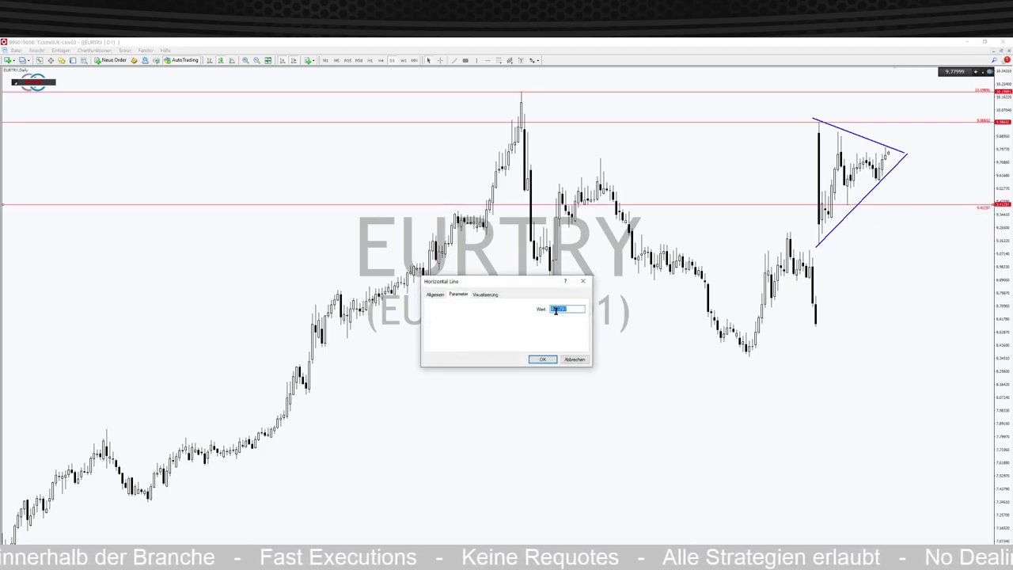
left_click(435, 295)
left_click(512, 331)
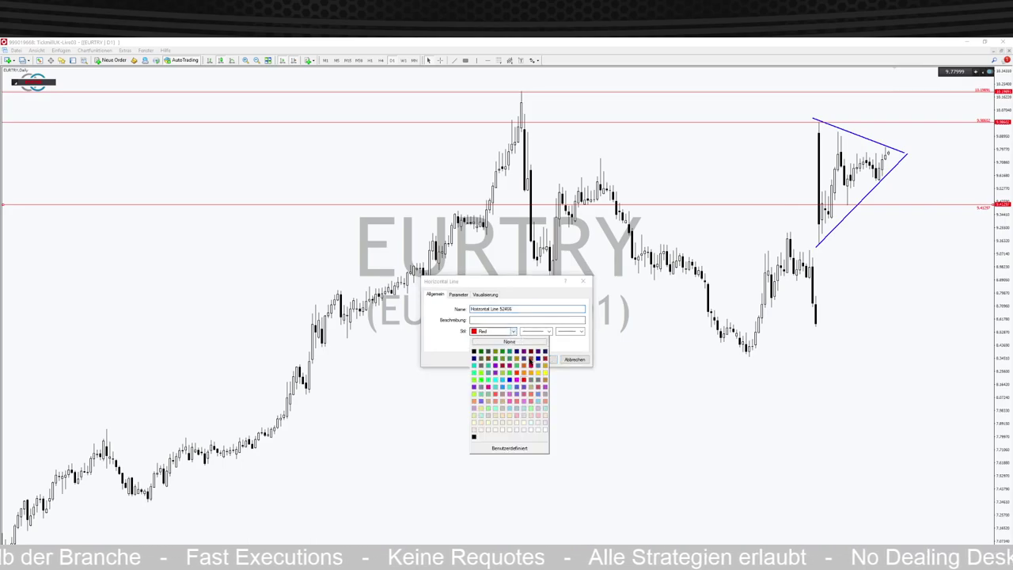
left_click(511, 377)
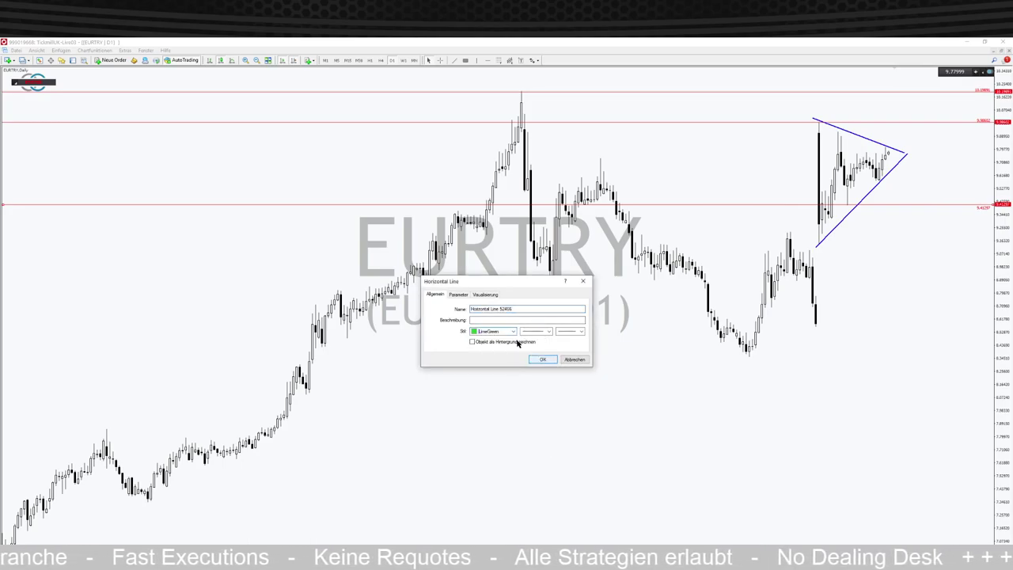
left_click(514, 333)
left_click(504, 355)
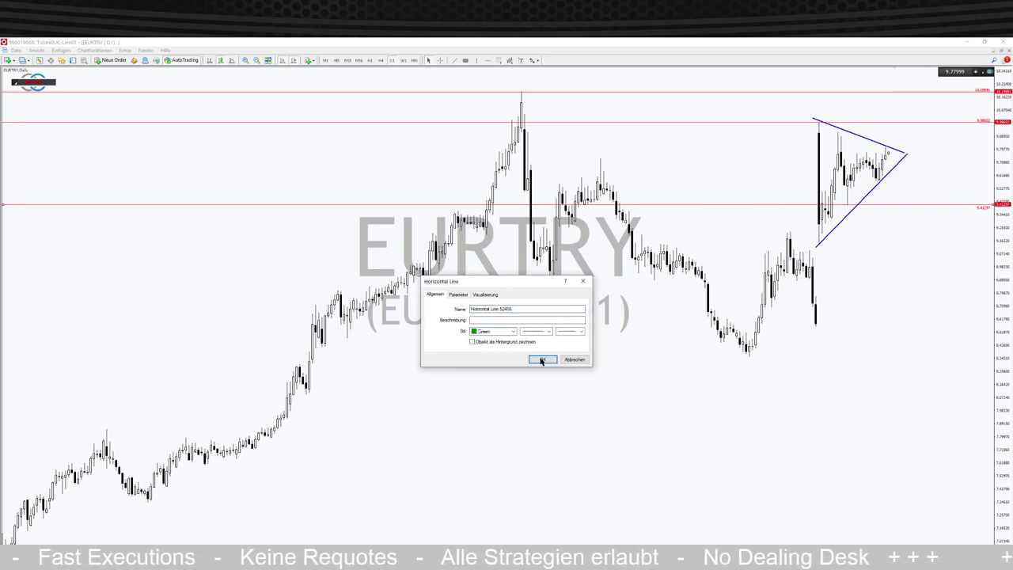
left_click(543, 360)
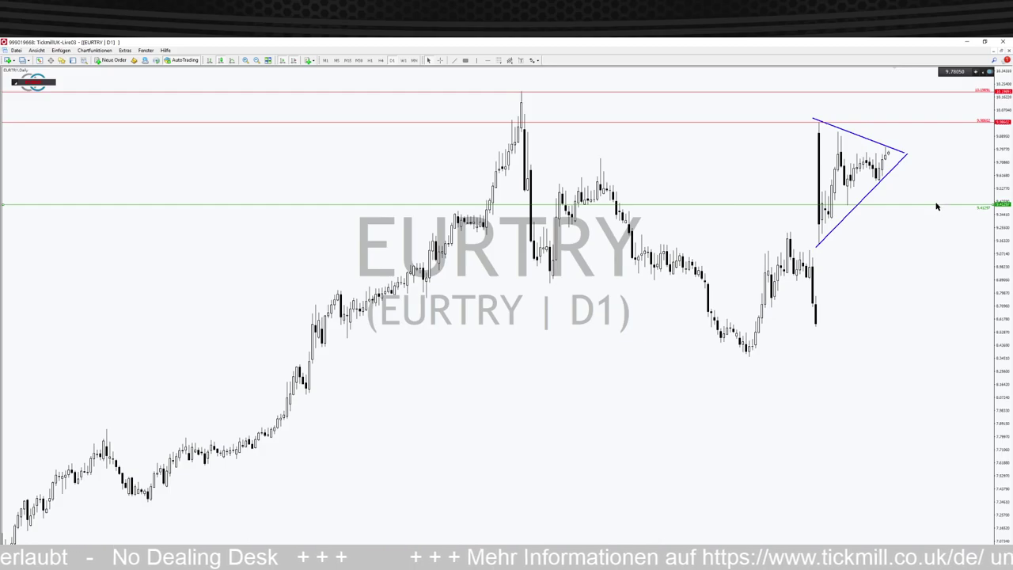
- Place a green level at the spike candle's low at about 9.22 and draw a light-green zone rectangle around it, extending beyond the triangle
left_click_drag(997, 206, 883, 233)
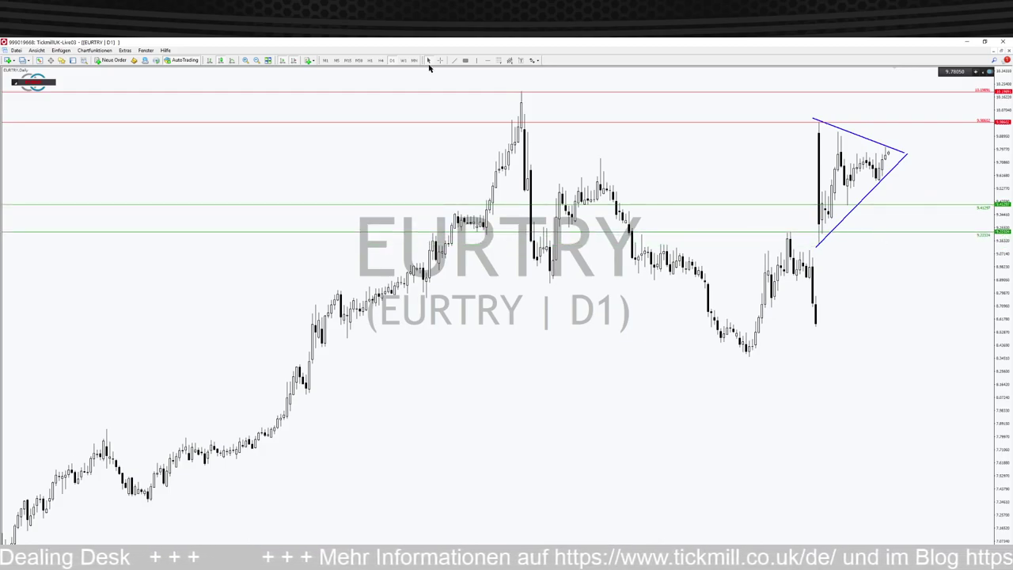
scroll(631, 235, "left", 5)
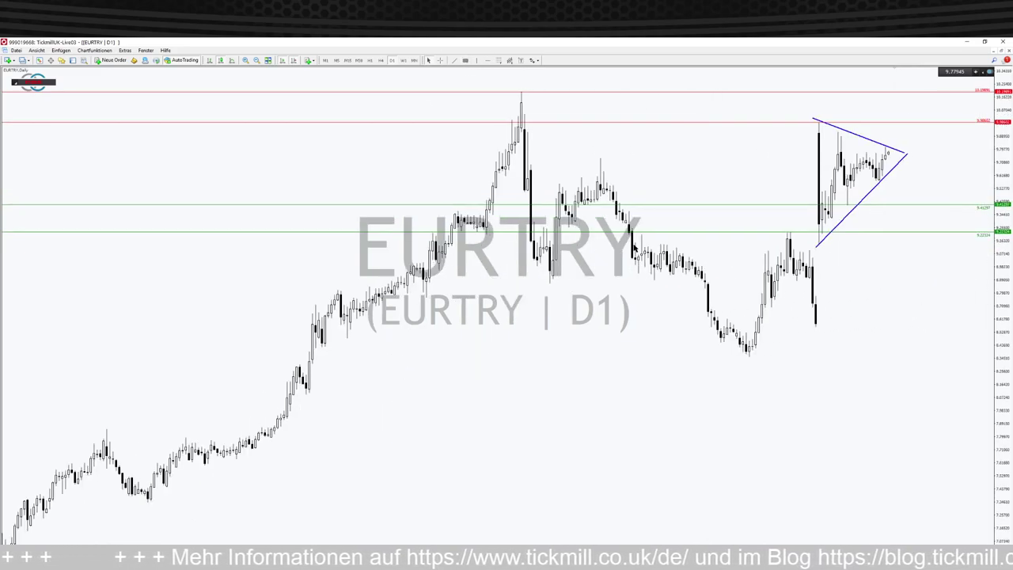
scroll(634, 247, "left", 5)
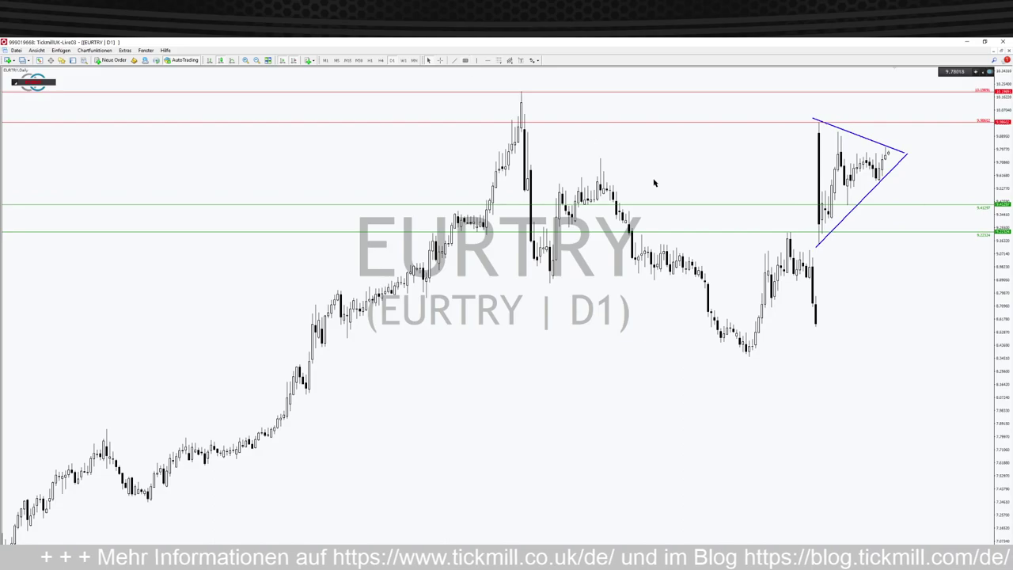
scroll(644, 242, "left", 5)
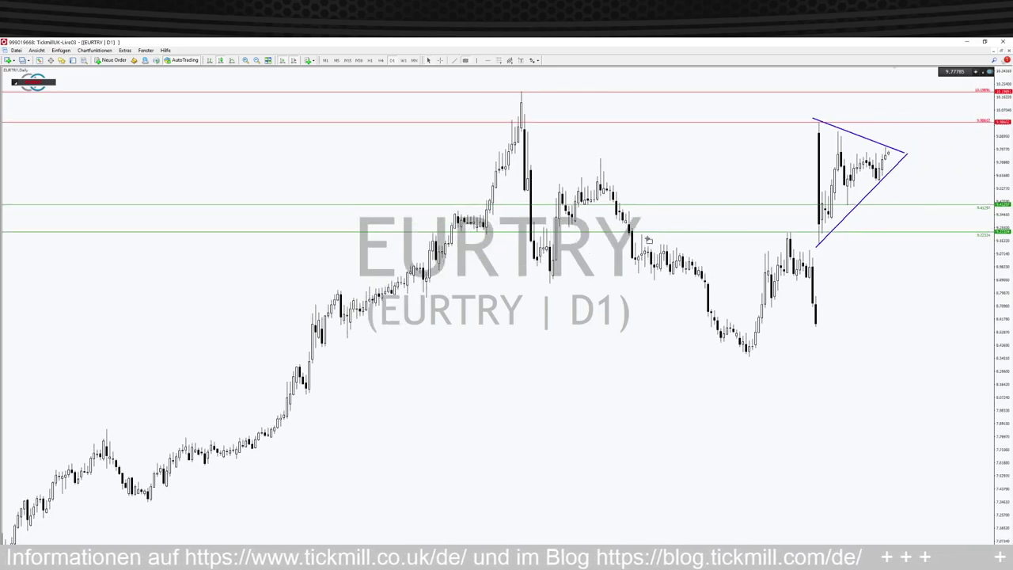
mouse_move(647, 240)
left_mouse_down()
mouse_move(963, 249)
mouse_move(963, 230)
left_mouse_up()
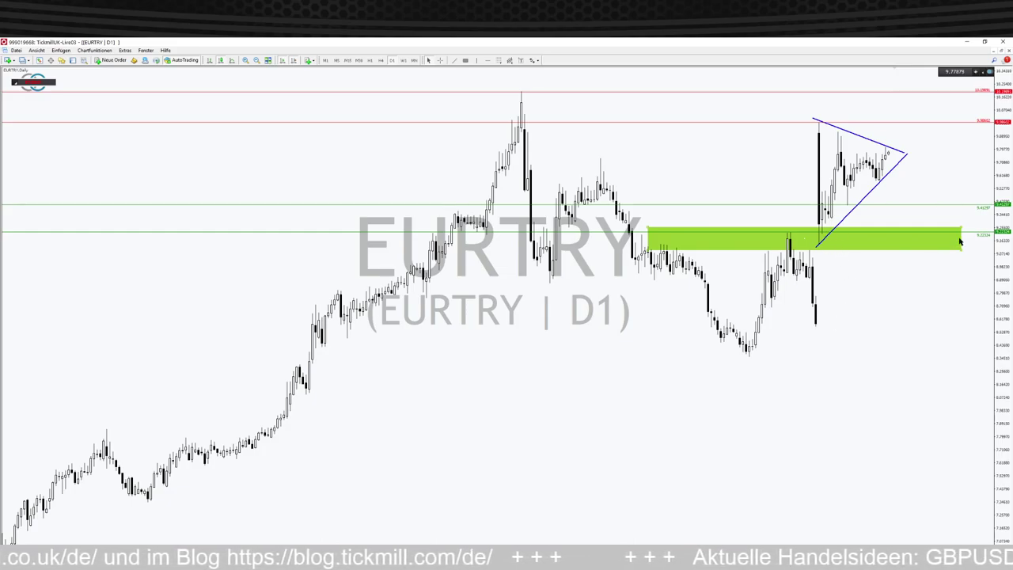
scroll(973, 260, "up", 1)
scroll(970, 239, "down", 1)
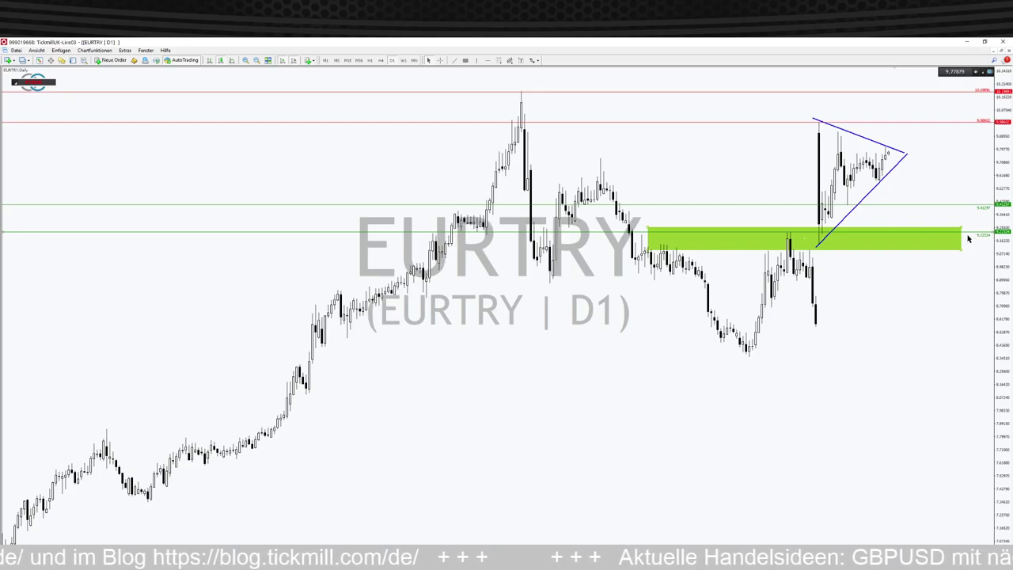
- Place green horizontal levels at the low before the gap at about 8.56 and at the swing low at about 8.35
left_click_drag(959, 273, 945, 331)
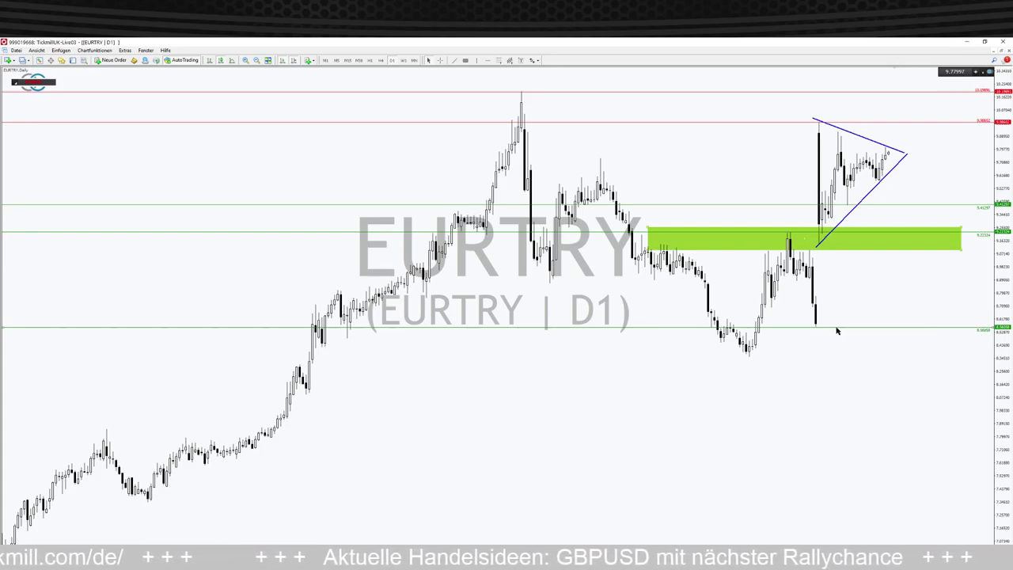
left_click_drag(838, 331, 758, 360)
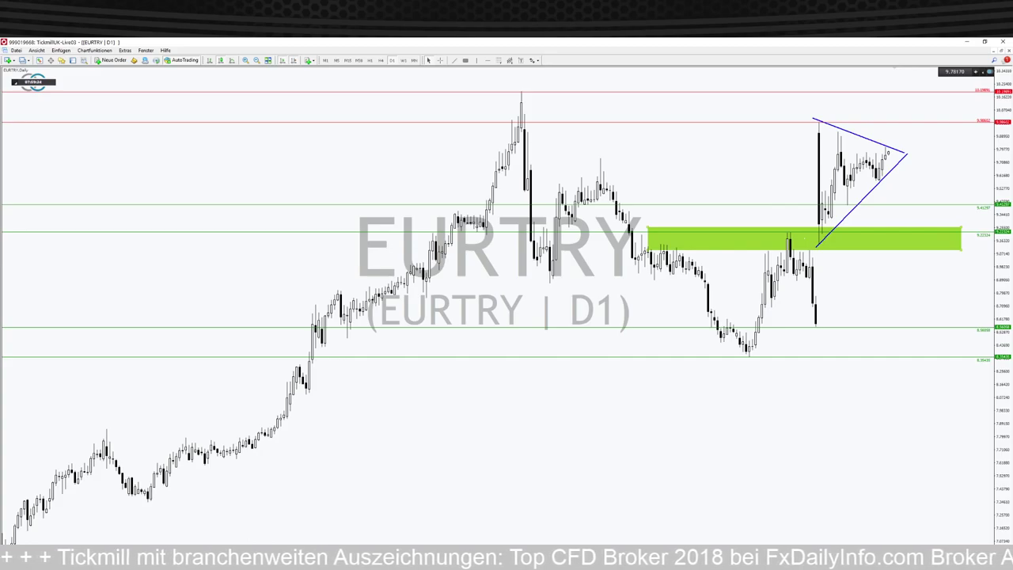
- Close the EURTRY chart and show the market watch symbol list
left_click(1002, 50)
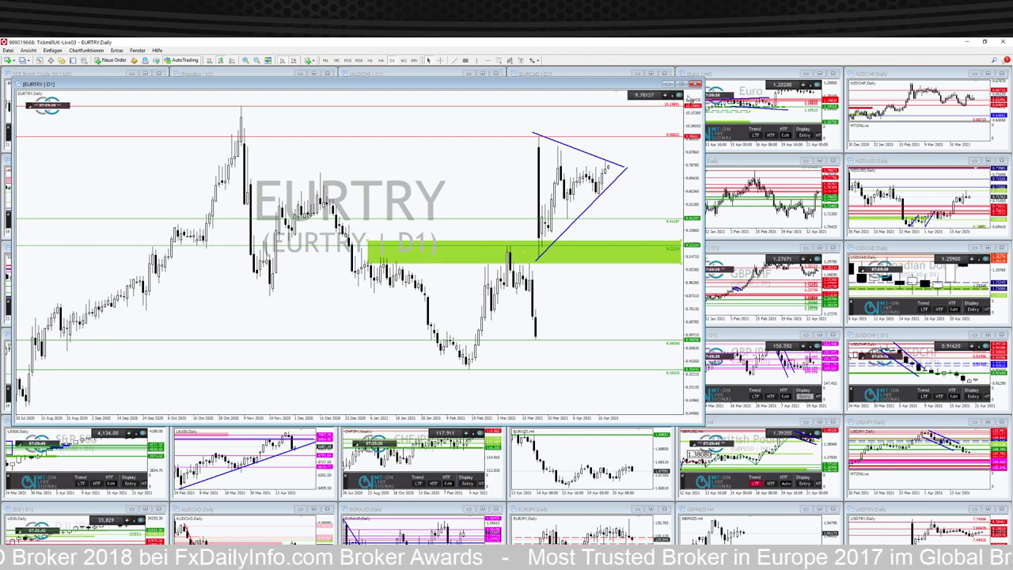
left_click(695, 84)
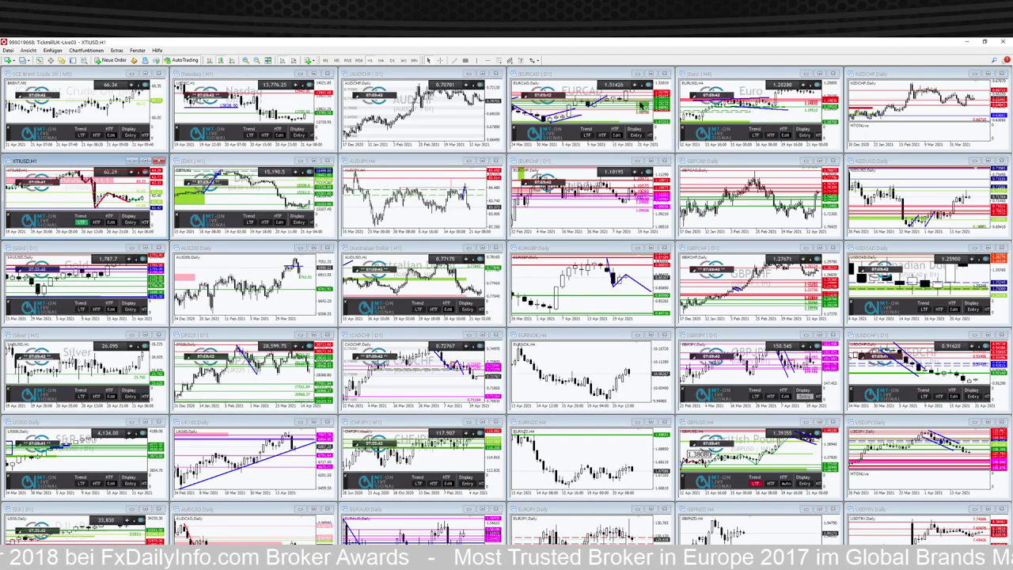
key("ctrl+n")
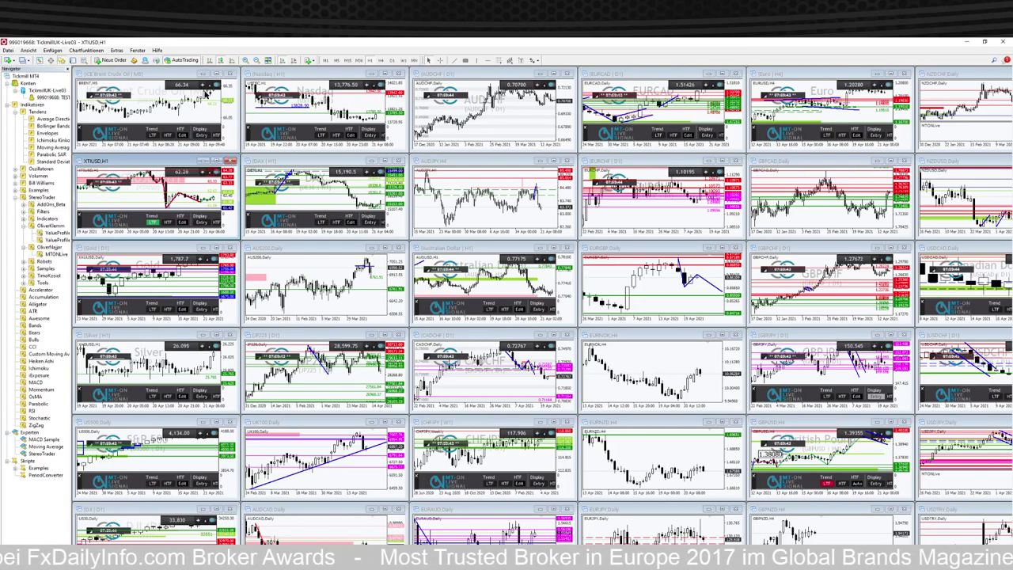
key("ctrl+n")
key("ctrl+m")
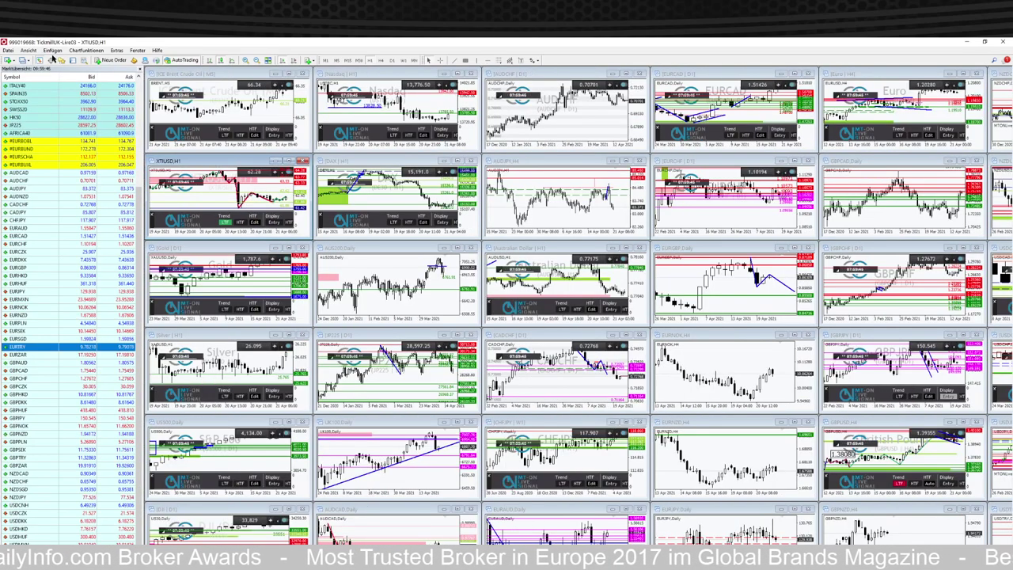
- Open a new USDNOK chart, hide the symbol list, and set the maximised chart to the daily timeframe
scroll(51, 316, "down", 1)
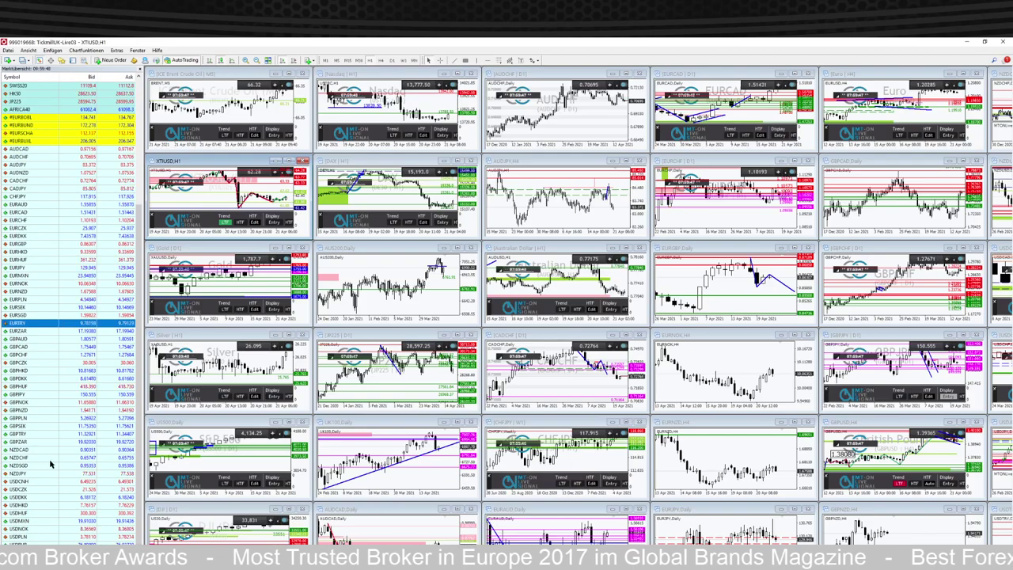
right_click(37, 529)
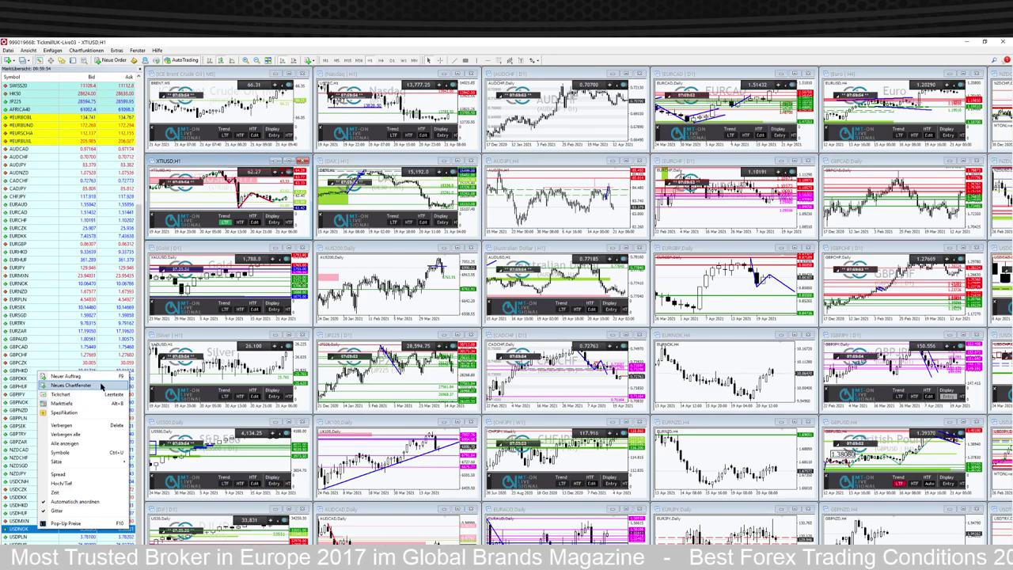
left_click(101, 386)
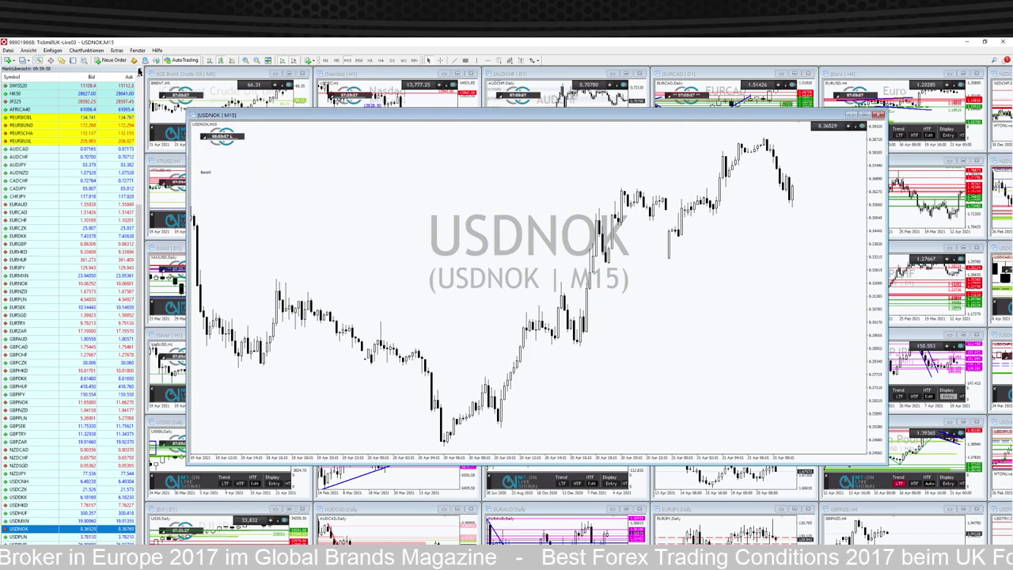
left_click(141, 69)
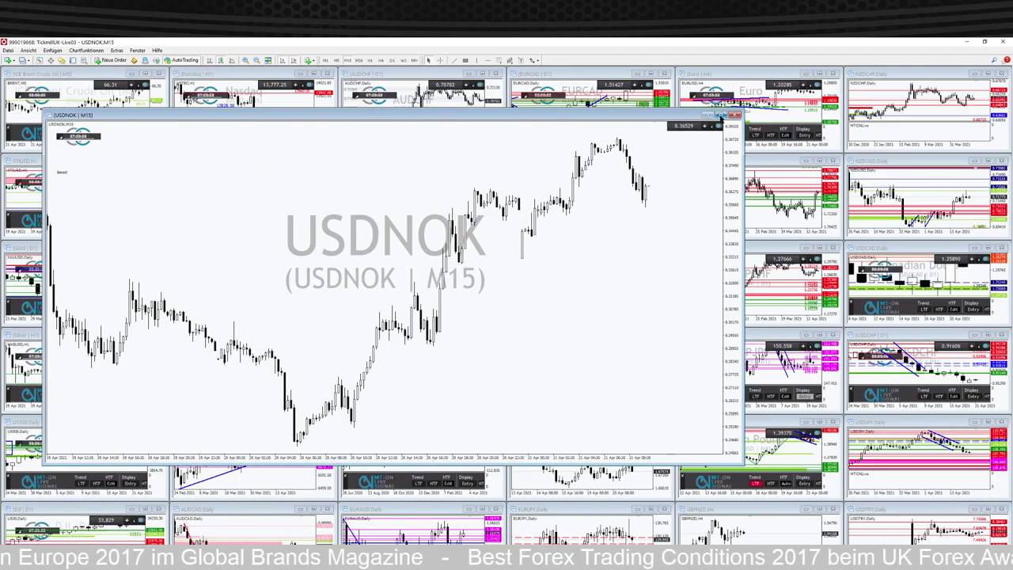
left_click(720, 115)
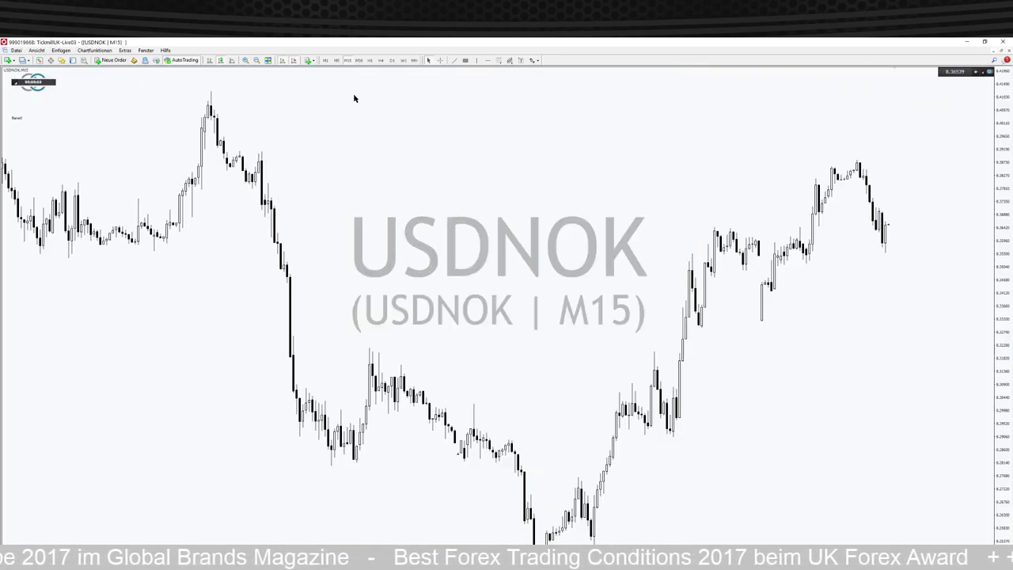
left_click(392, 61)
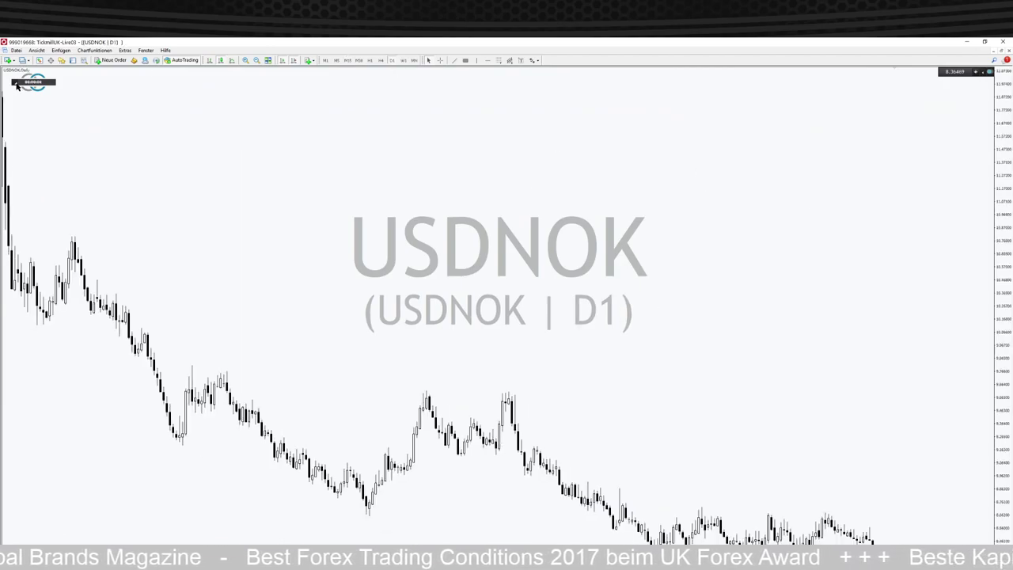
- Set the StereoTrader overlay to Aktiver Modus and draw light-green zones along the range's highs at about 8.66 and lows at about 8.35
left_click(16, 85)
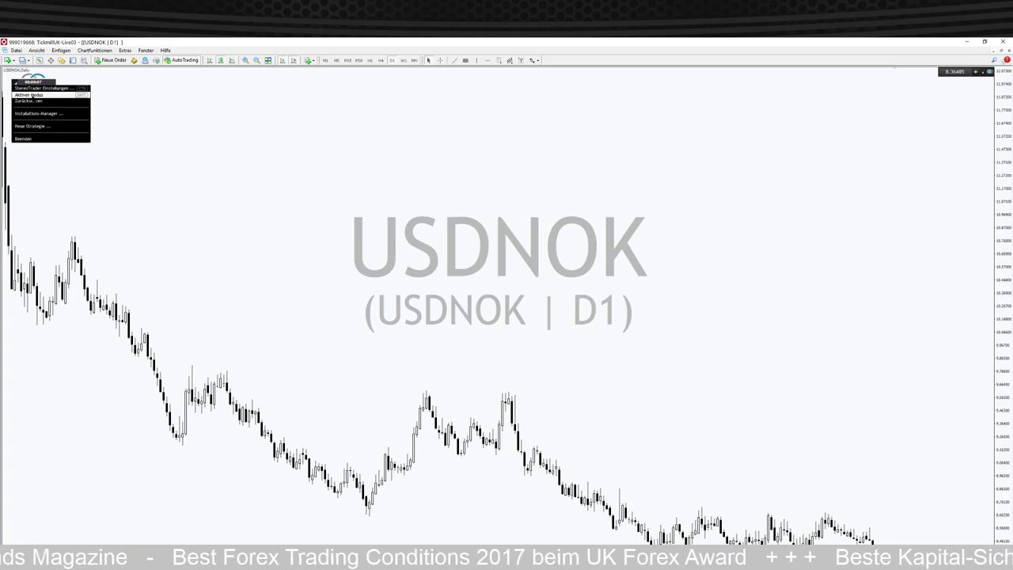
left_click(304, 147)
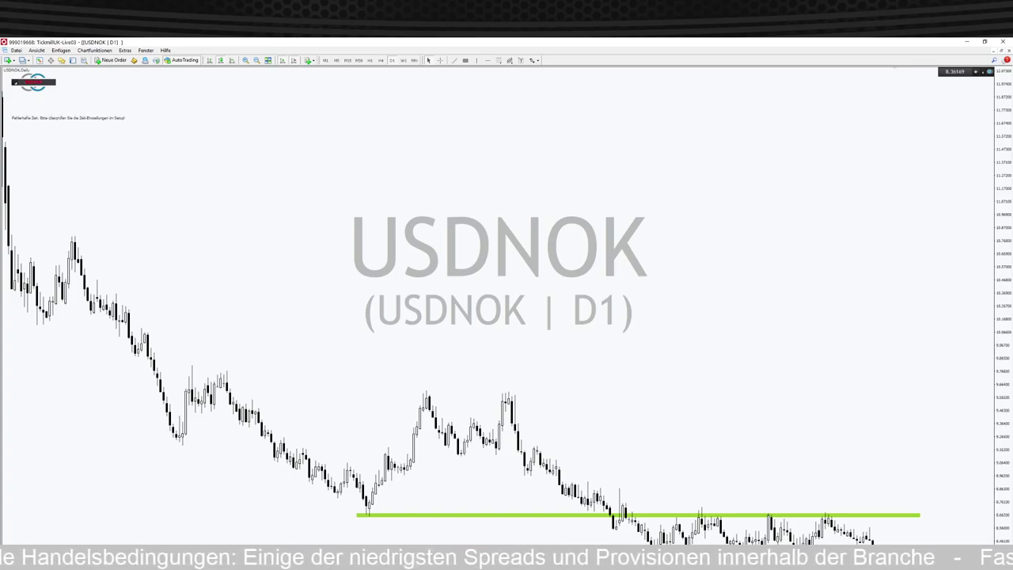
- Place a green horizontal level at the most recent USDNOK low at about 8.25
left_click(487, 60)
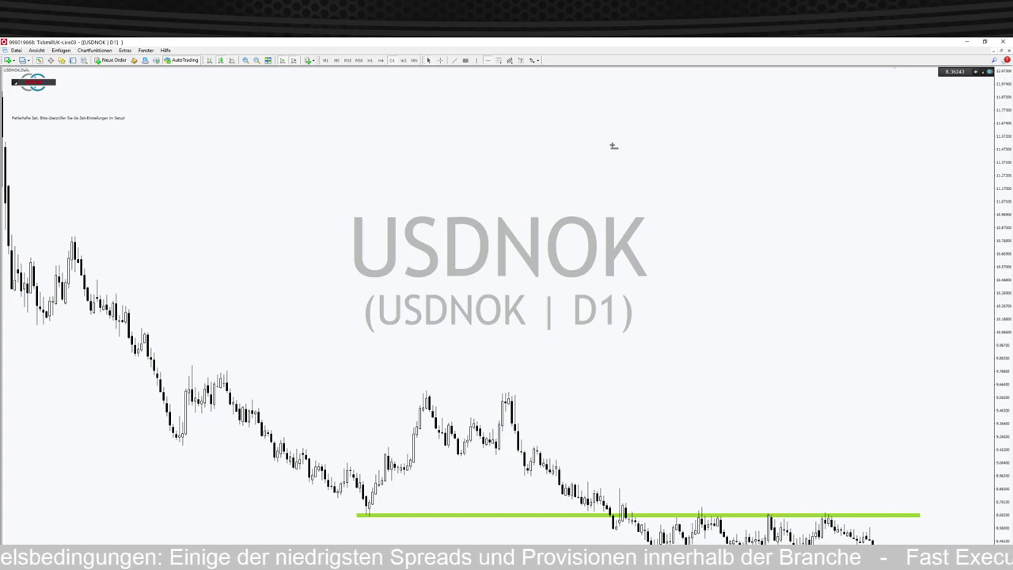
left_click_drag(625, 158, 768, 416)
key("ctrl+z")
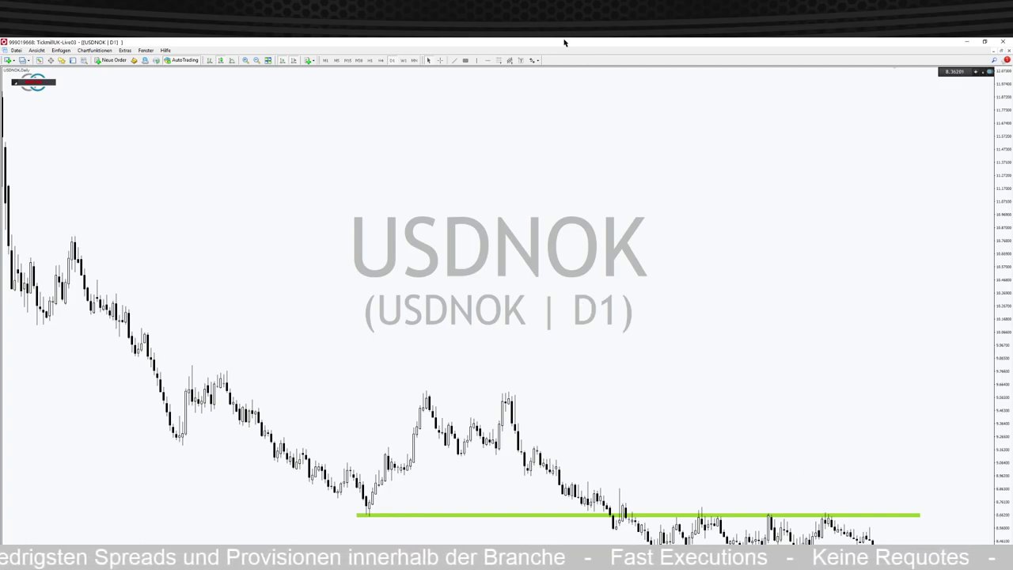
- On the weekly chart, mark older lows with green levels at about 8.09 and 7.98 and a light-green zone along the 8.09 level
left_click(403, 61)
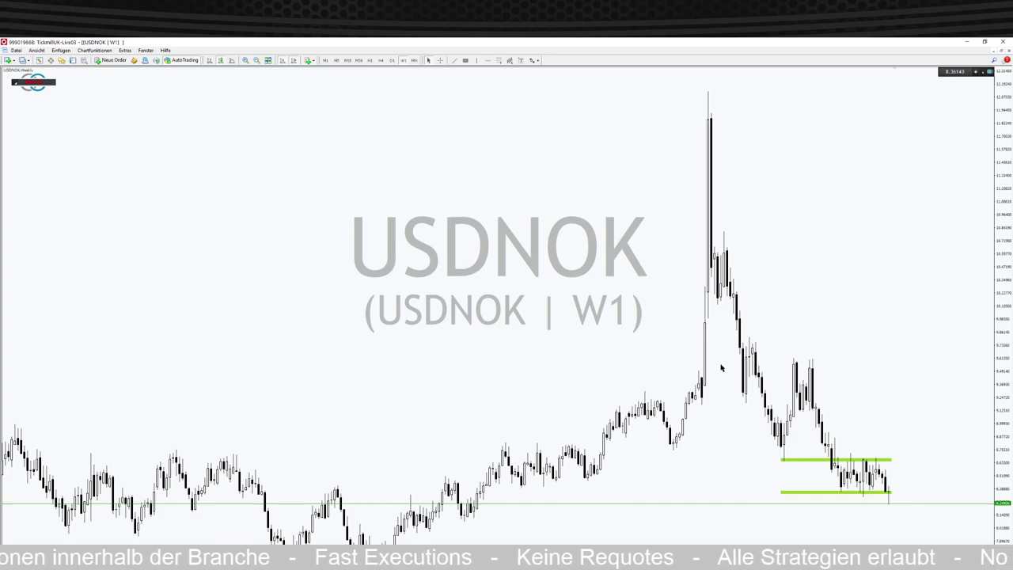
double_click(893, 460)
left_click_drag(841, 462, 507, 533)
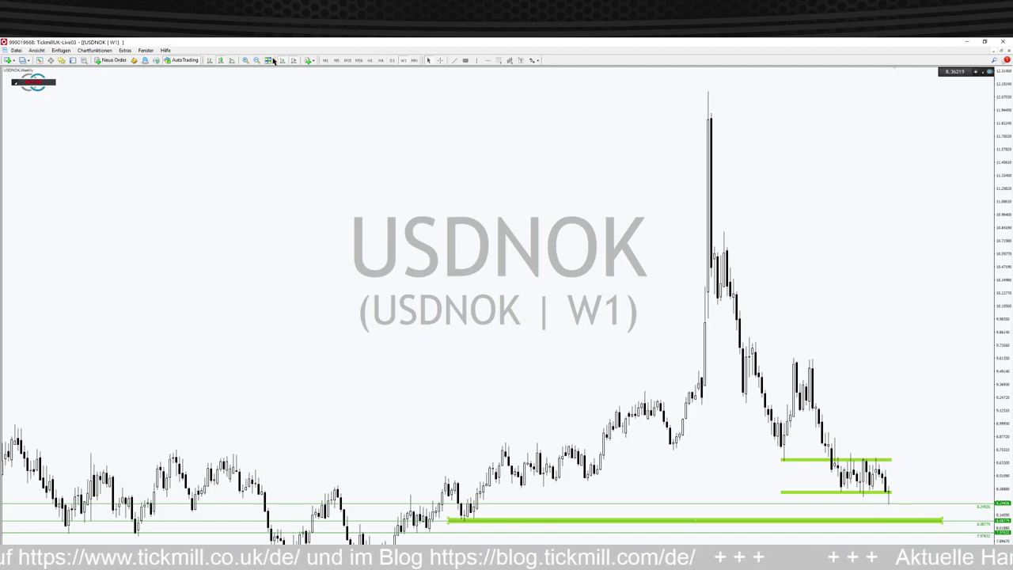
- On the daily chart with enlarged candles, draw a falling trend line from the last high at the upper zone to the recent low
left_click(246, 61)
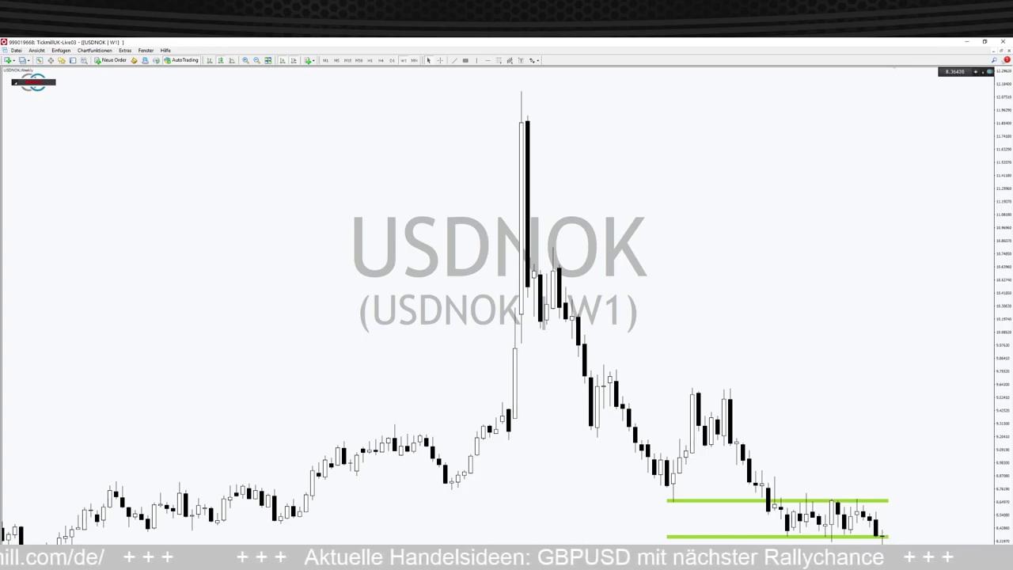
left_click(391, 61)
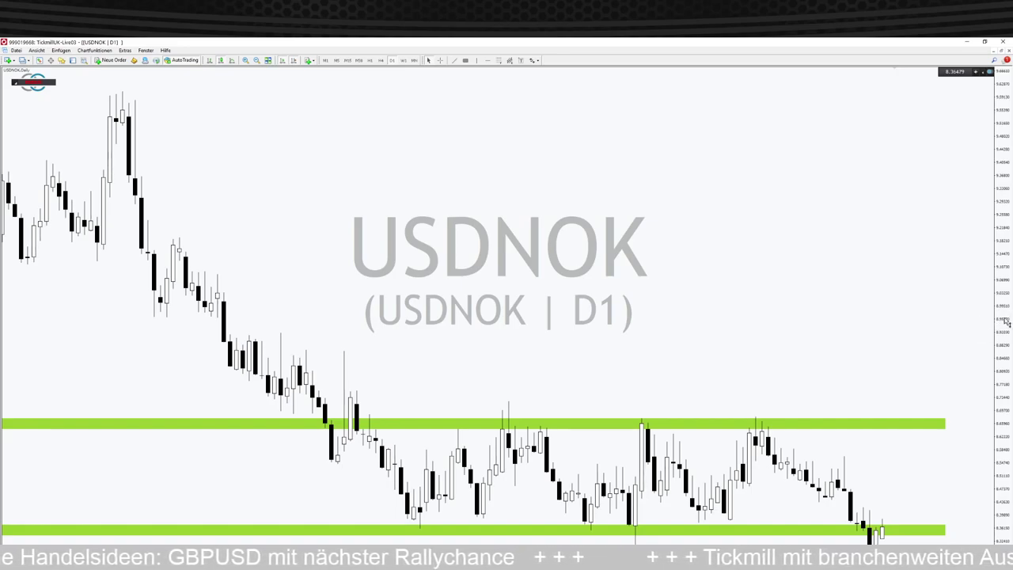
left_click_drag(1007, 320, 1004, 336)
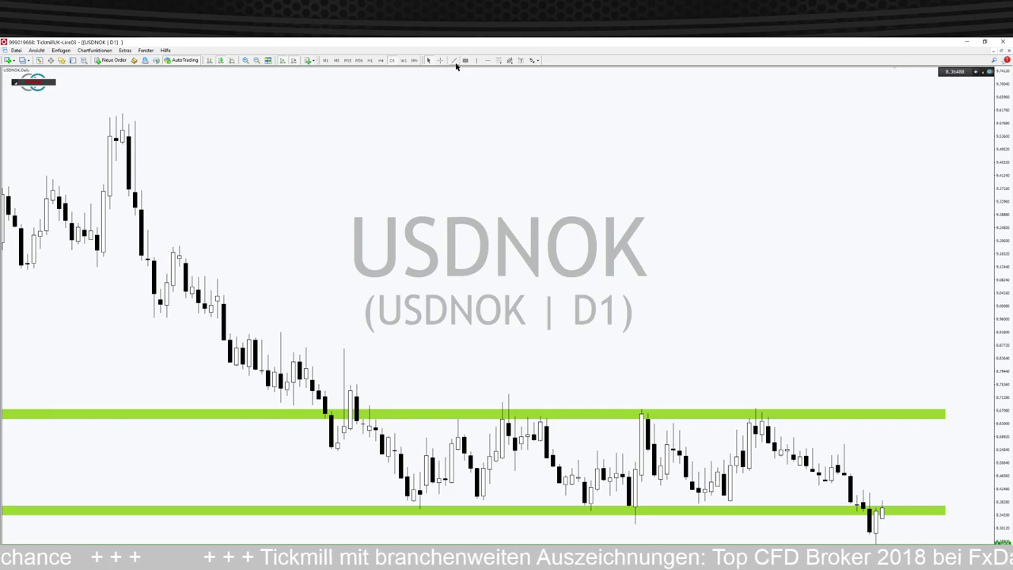
left_click_drag(754, 411, 871, 543)
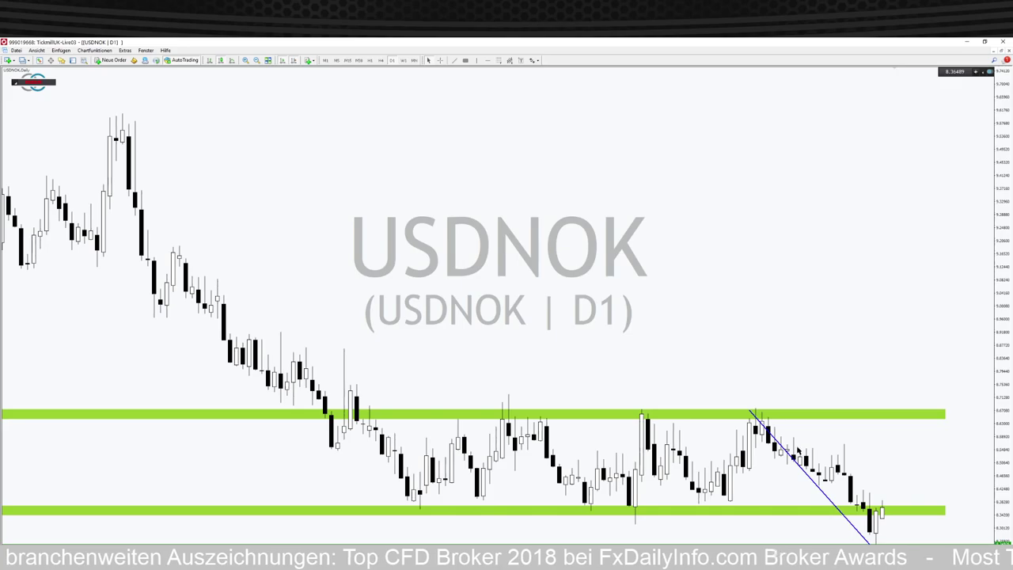
- Place a horizontal level near the last lower high at about 8.55 and colour it Red
left_click(488, 61)
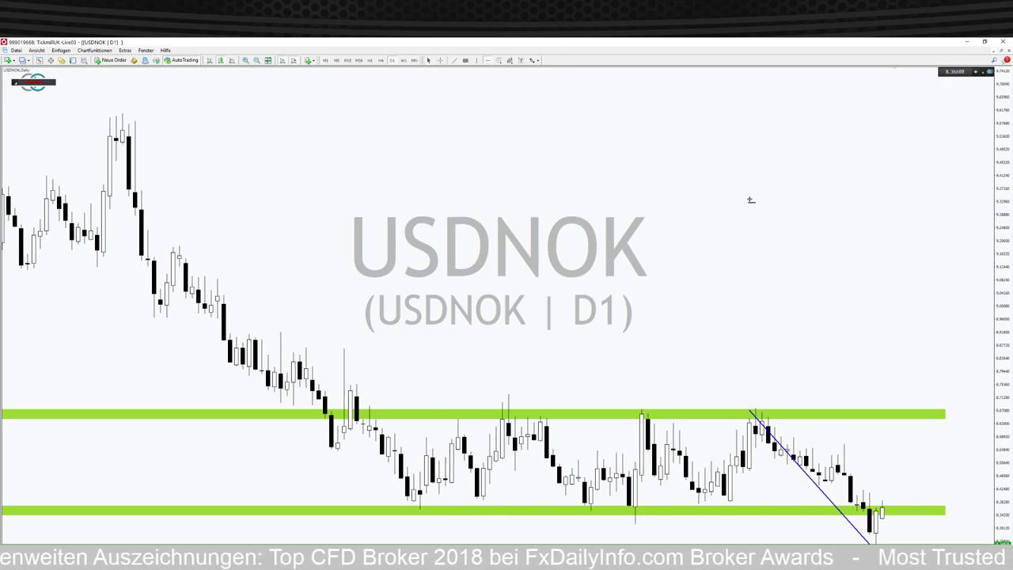
mouse_move(749, 200)
left_mouse_down()
mouse_move(925, 418)
mouse_move(887, 448)
mouse_move(859, 452)
left_mouse_up()
right_click(858, 452)
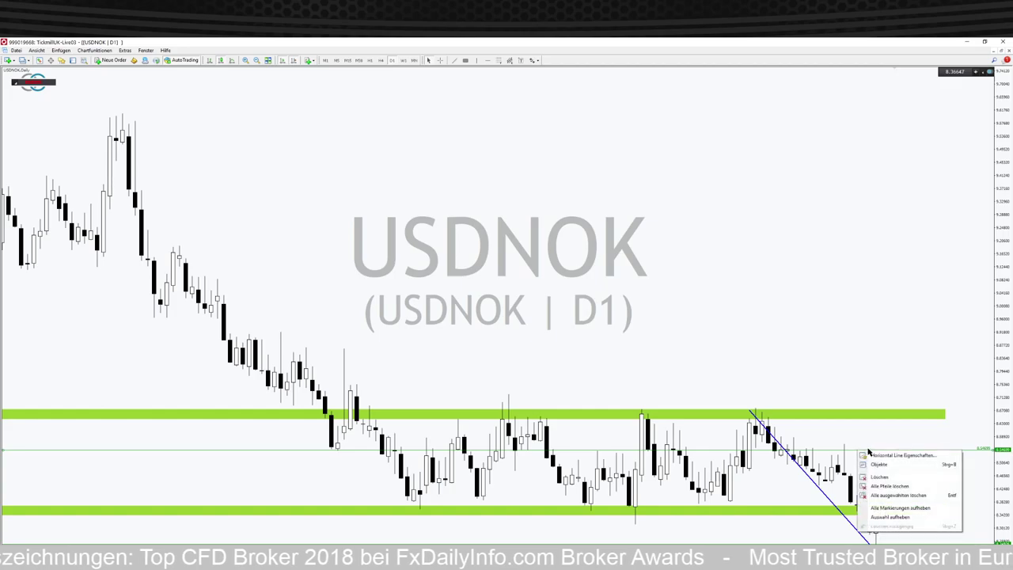
left_click(885, 457)
left_click(497, 331)
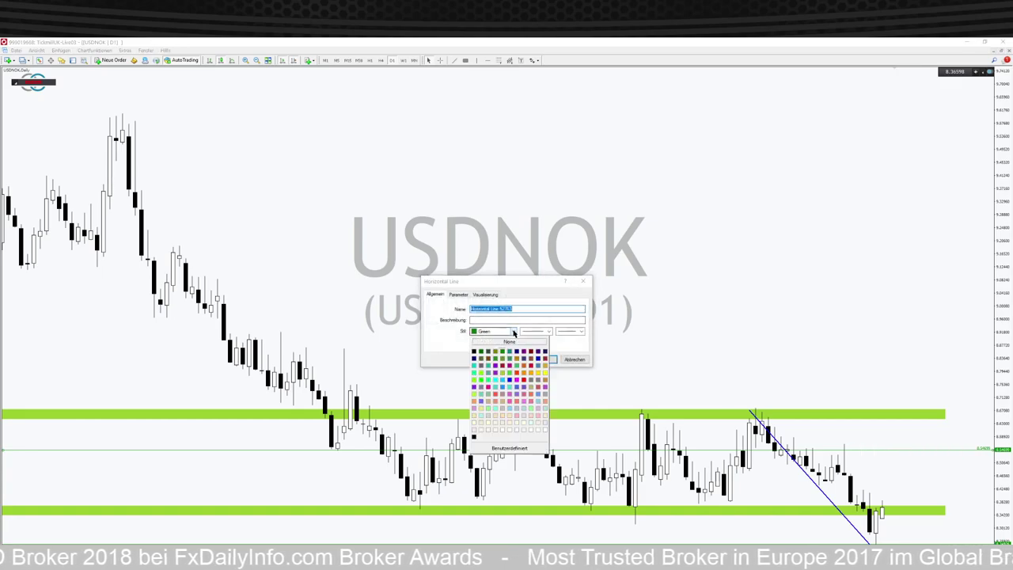
left_click(522, 379)
left_click(545, 359)
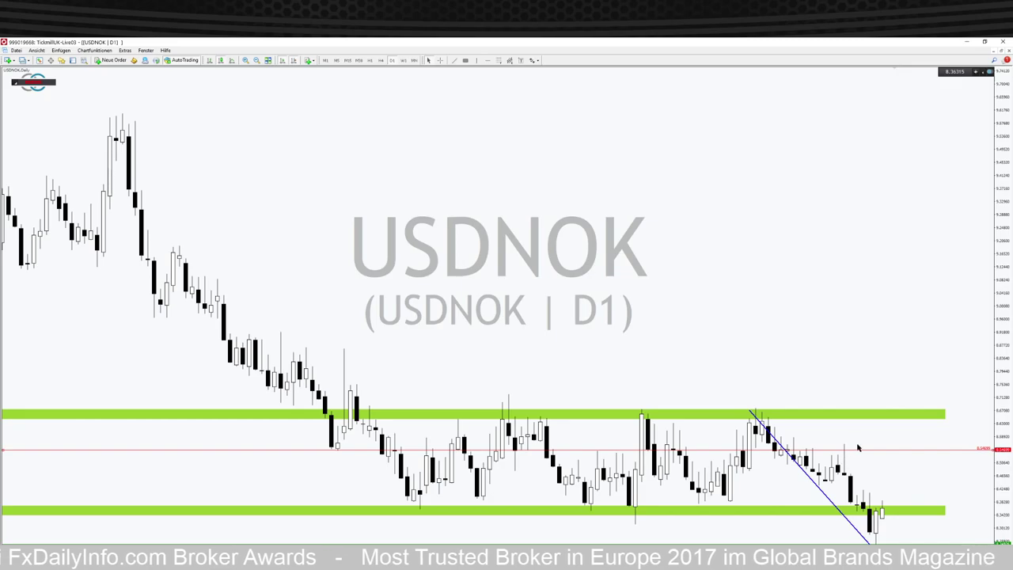
- On the H4 chart, stretch the price scale and draw a rising trend line along the rebound from the recent low through the lower zone
left_click(380, 60)
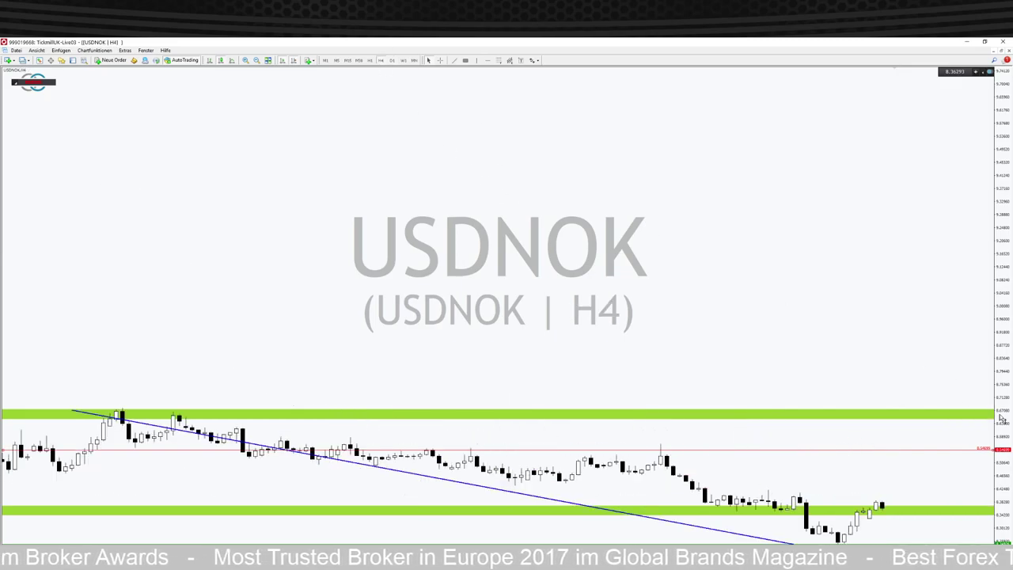
left_click_drag(1003, 419, 1004, 162)
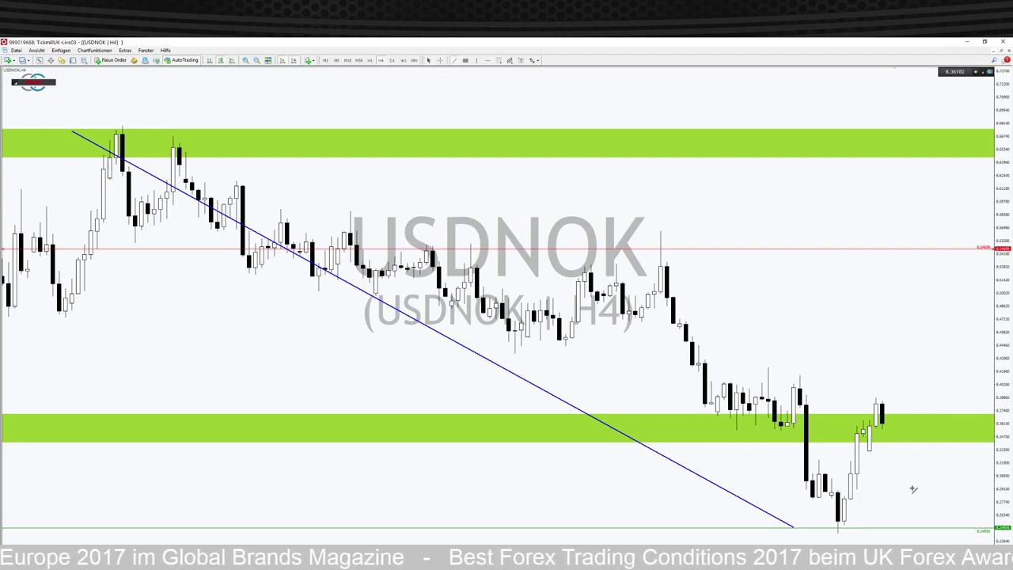
left_click_drag(857, 505, 893, 407)
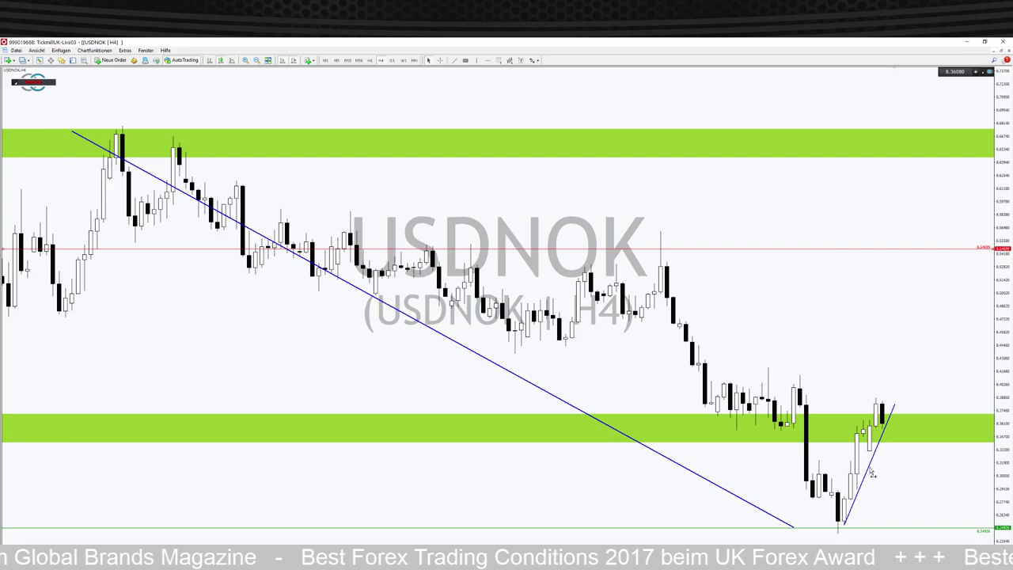
- Add a parallel upper line to the rising USDNOK trend line and a second red level at about 8.41 near the recent highs
left_click_drag(871, 472, 860, 431)
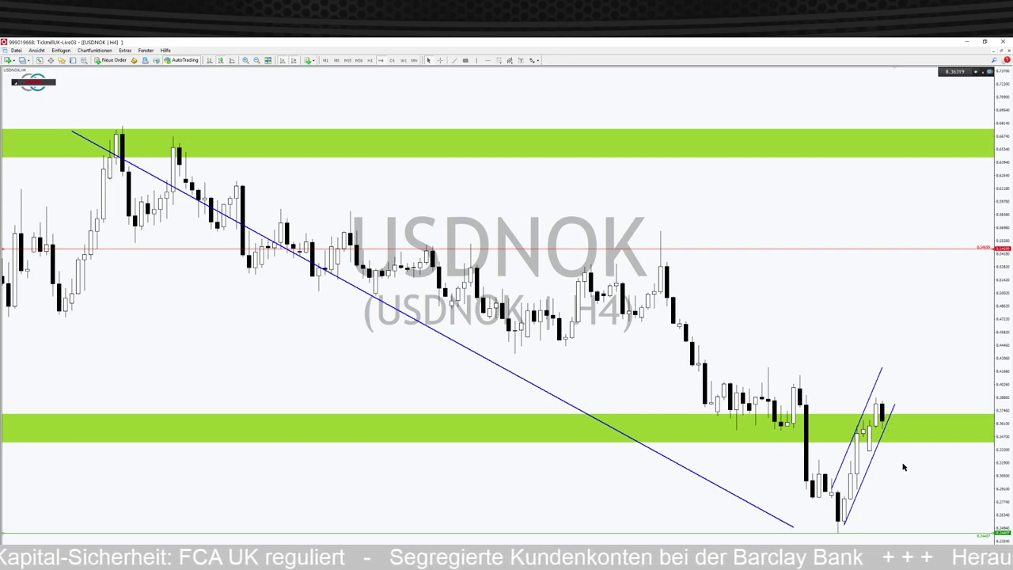
left_click_drag(811, 251, 834, 375)
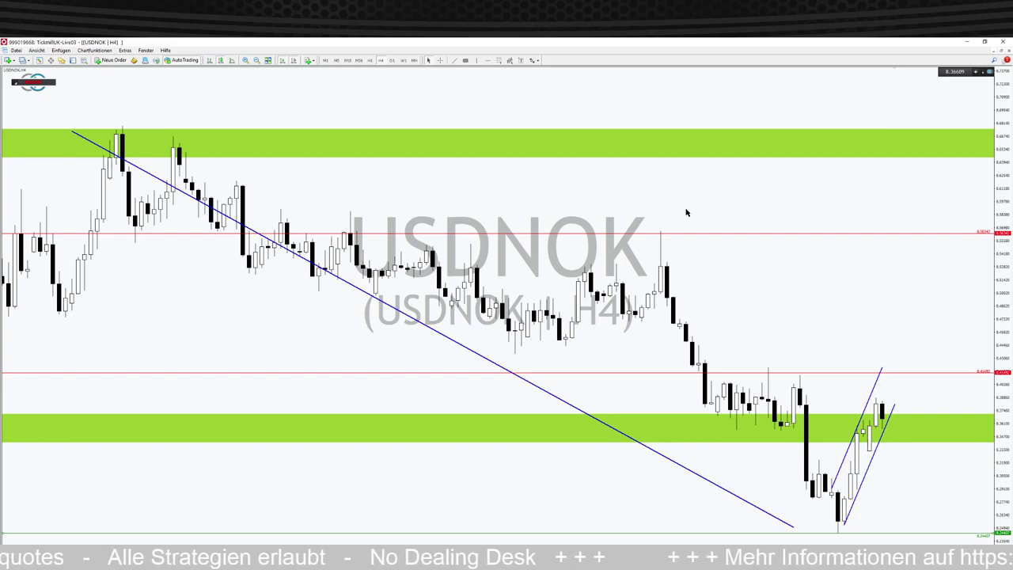
- On the M15 chart with smaller candles, add a green level at about 8.33 just below the lower light-green zone
left_click(347, 61)
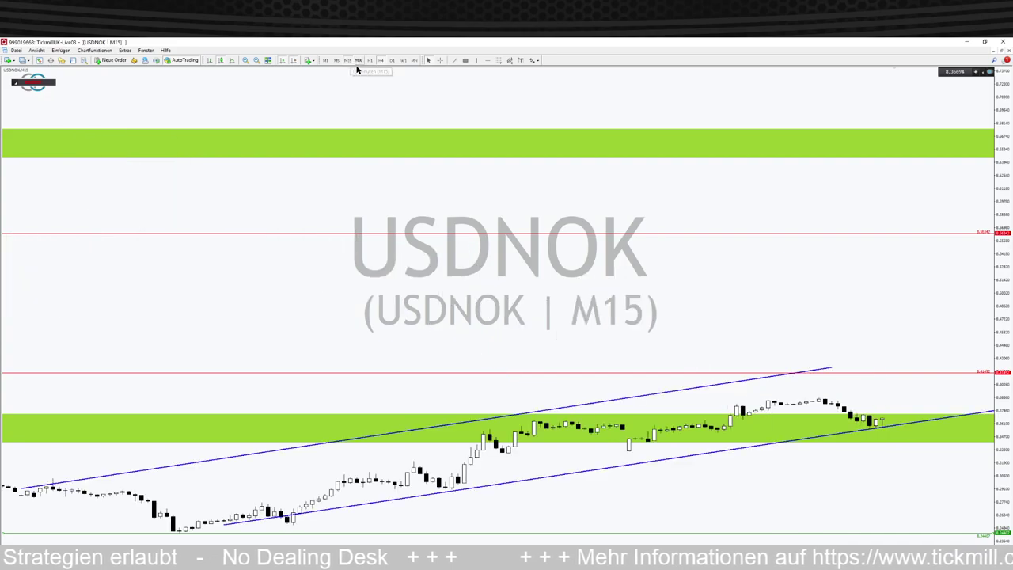
left_click(256, 61)
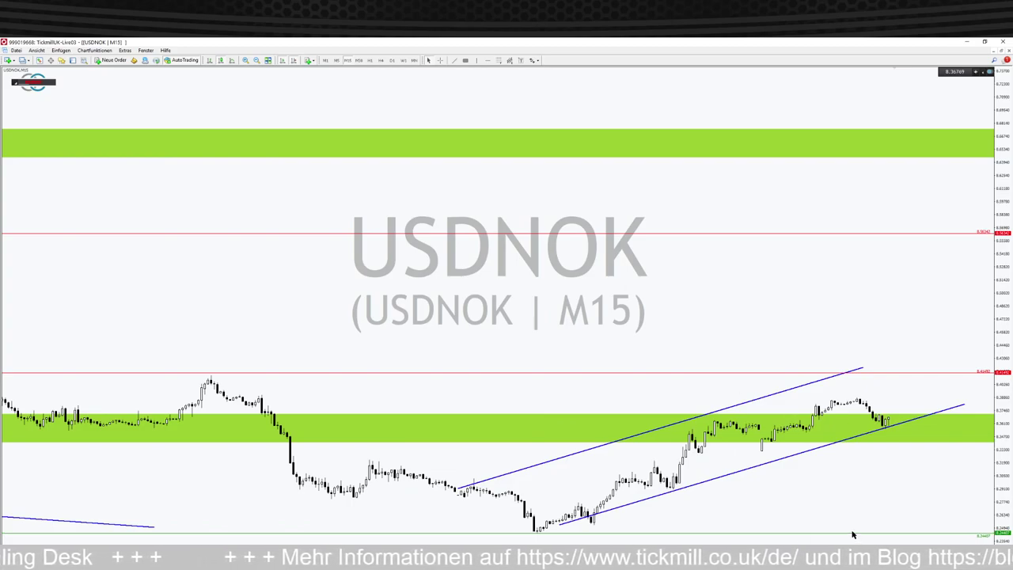
scroll(857, 515, "up", 1)
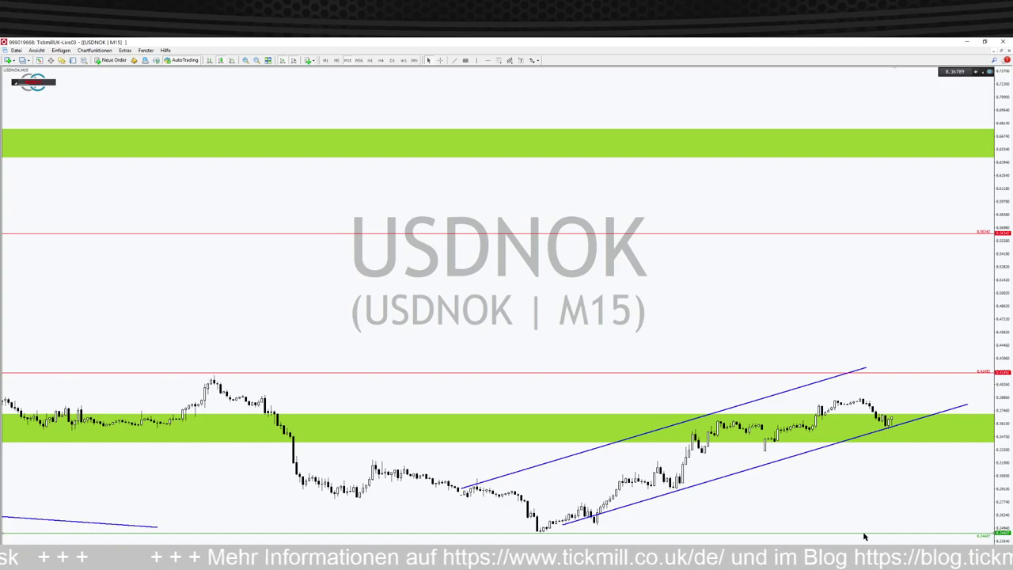
left_click_drag(863, 531, 852, 451)
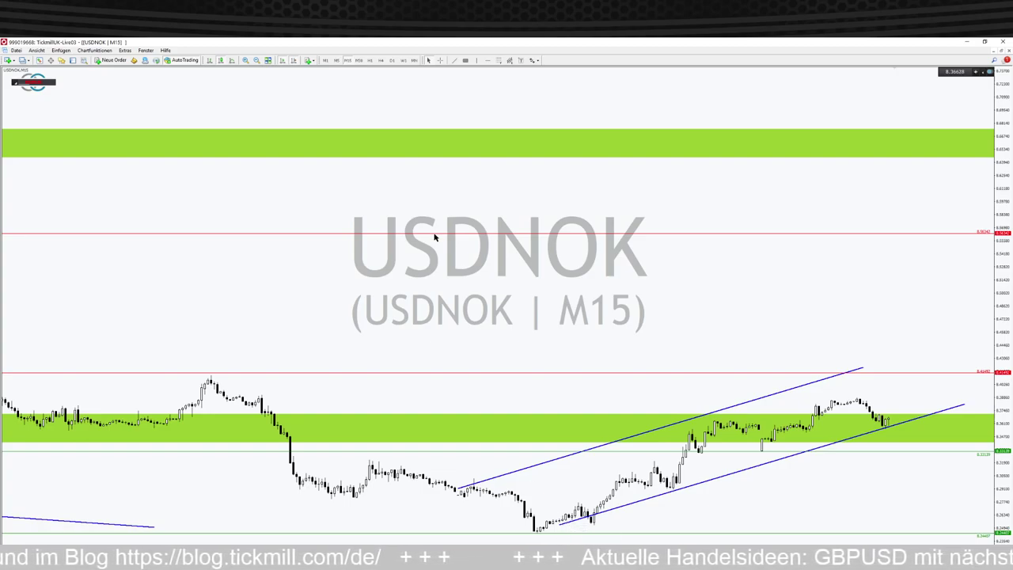
- Review the latest USDNOK decline and the green levels beneath it on the weekly chart
left_click(403, 61)
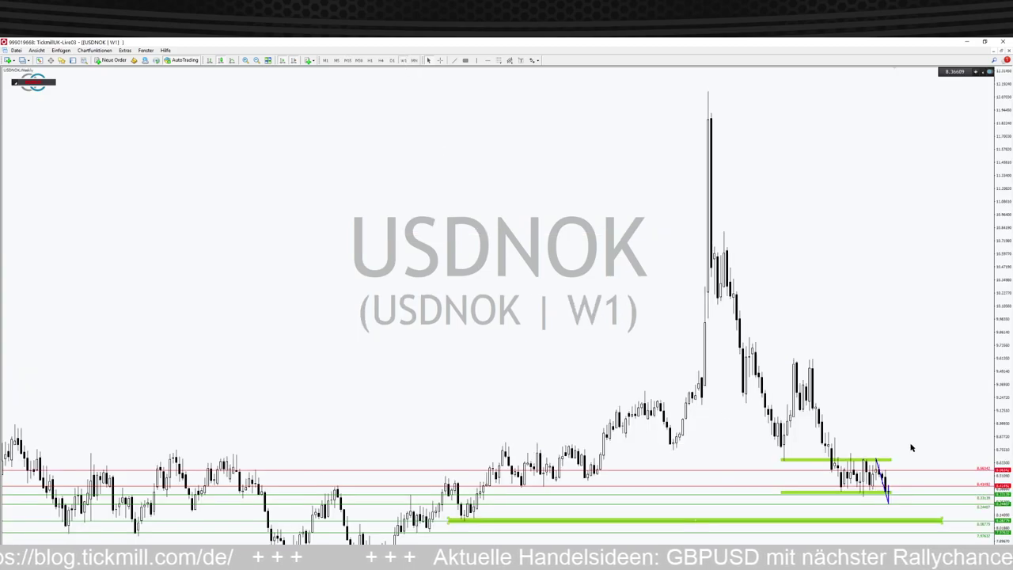
left_click_drag(884, 497, 891, 504)
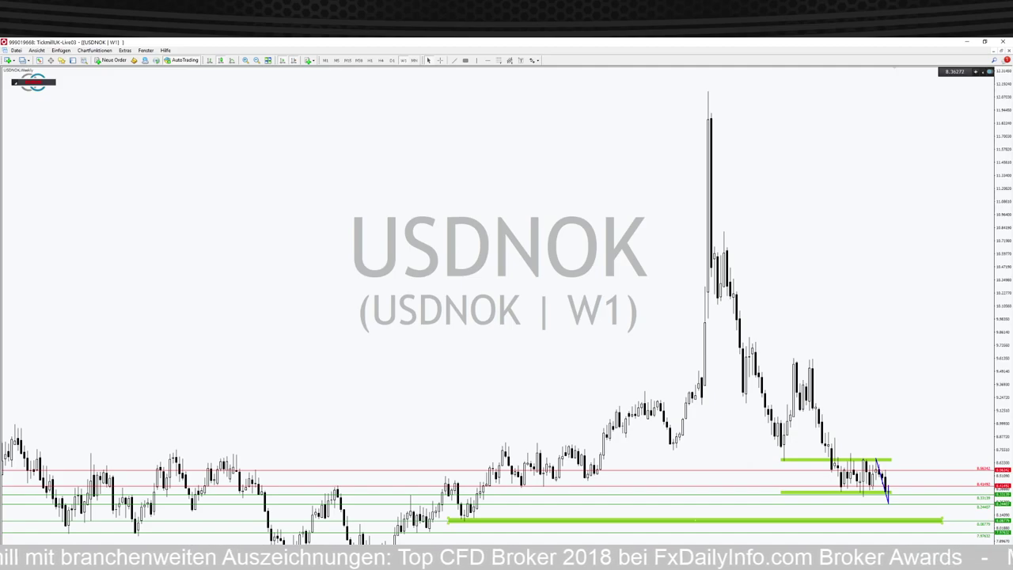
- Switch through the open index charts to the DAX H1 chart and lower the green level beneath the large zone to the latest swing low
key("ctrl+Tab")
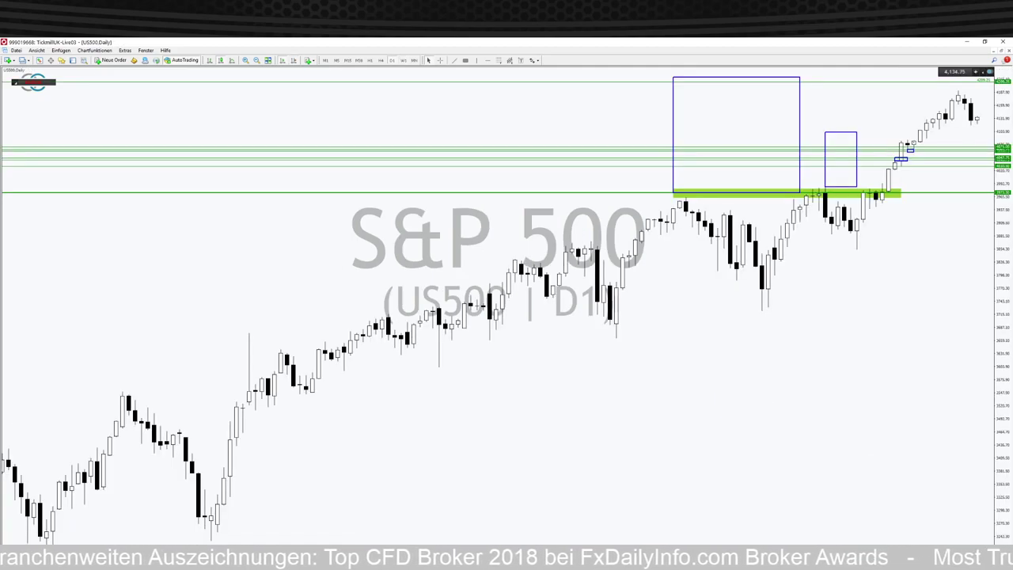
key("ctrl+Tab")
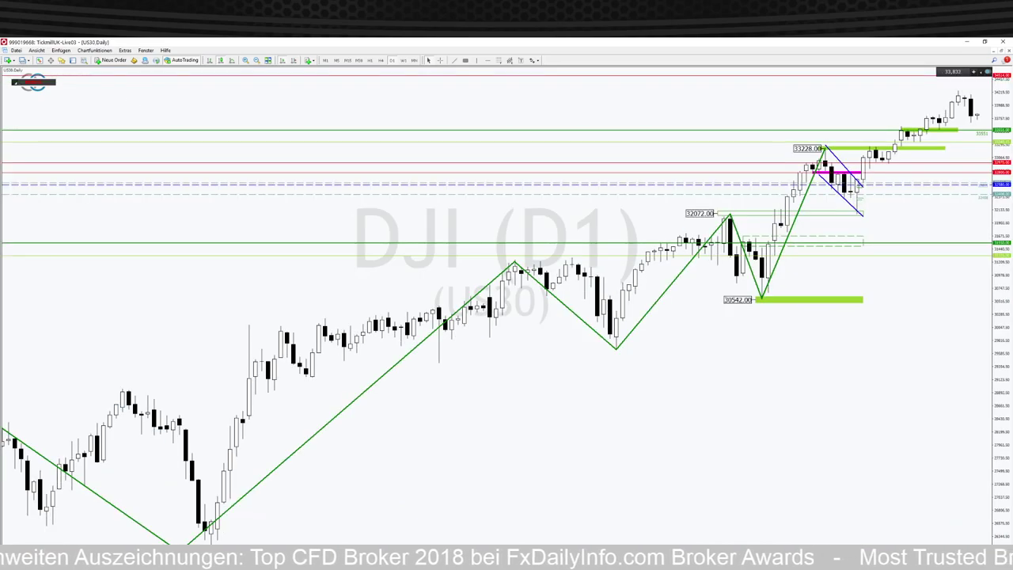
key("ctrl+Tab")
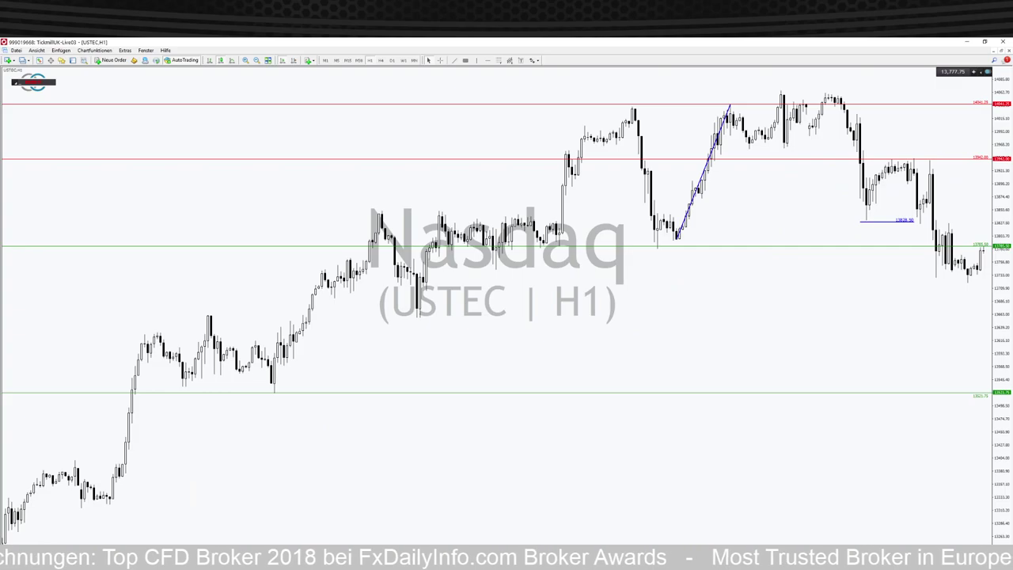
key("ctrl+Tab")
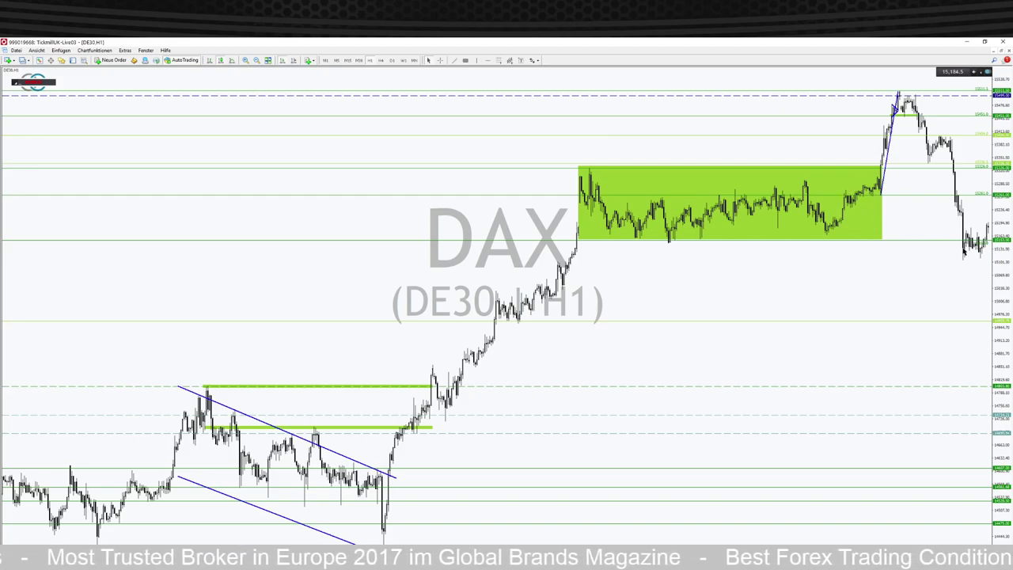
left_click_drag(944, 242, 944, 262)
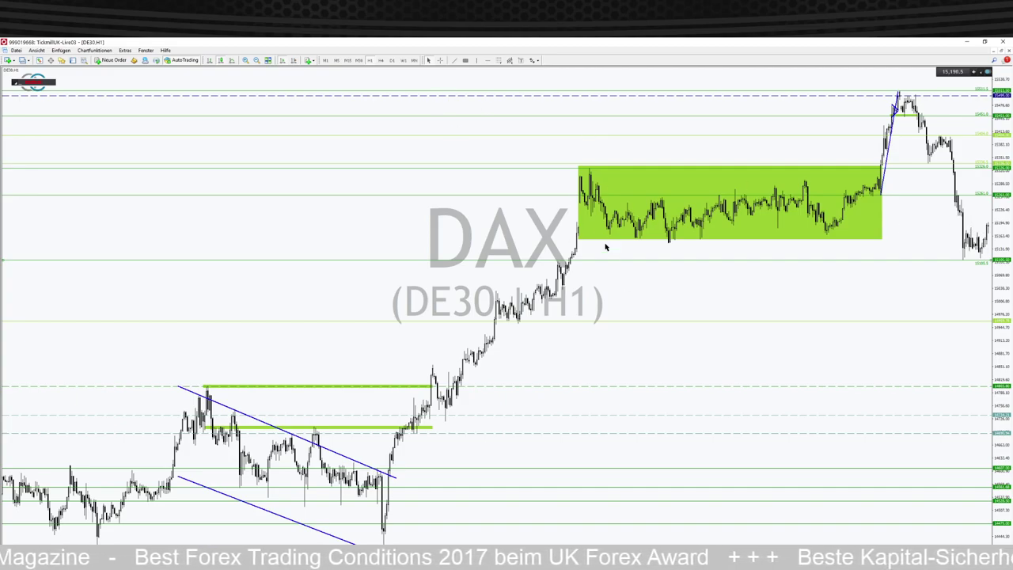
- On the DAX daily chart with enlarged candles, set the yellow-green level just below the latest low to Green with a thicker line
left_click(391, 61)
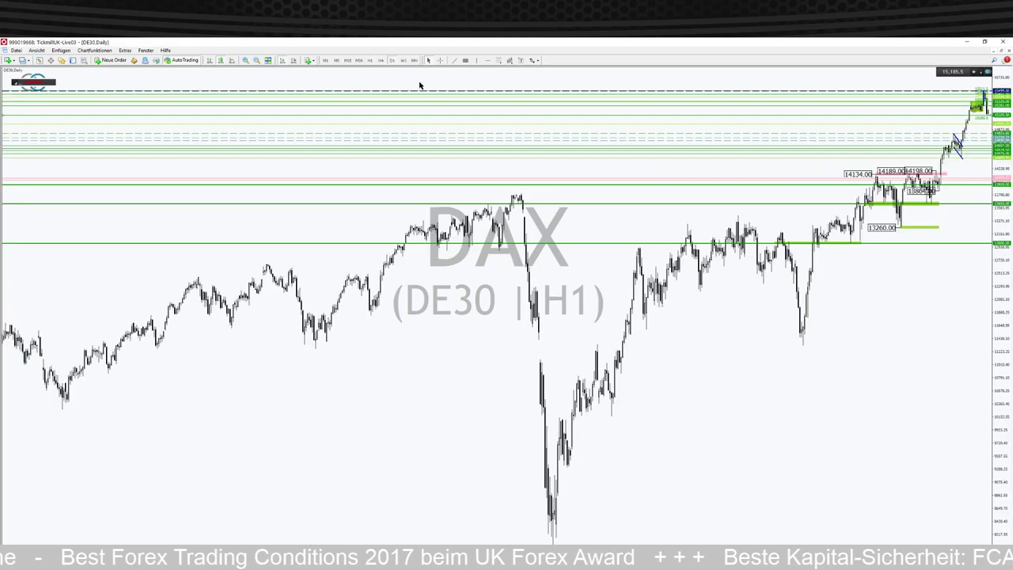
left_click(245, 61)
left_click(245, 61)
left_click(245, 60)
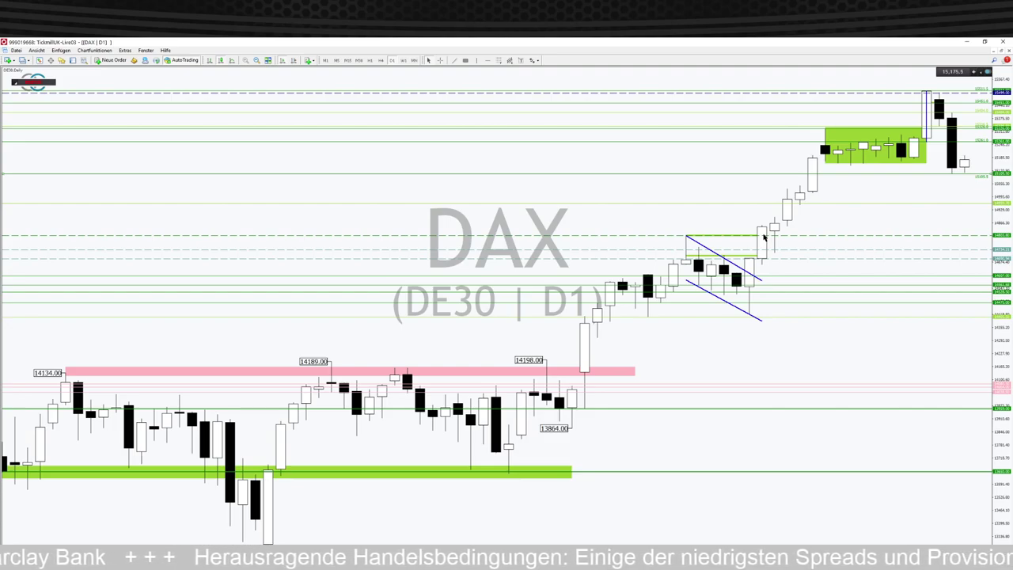
right_click(832, 206)
left_click(839, 209)
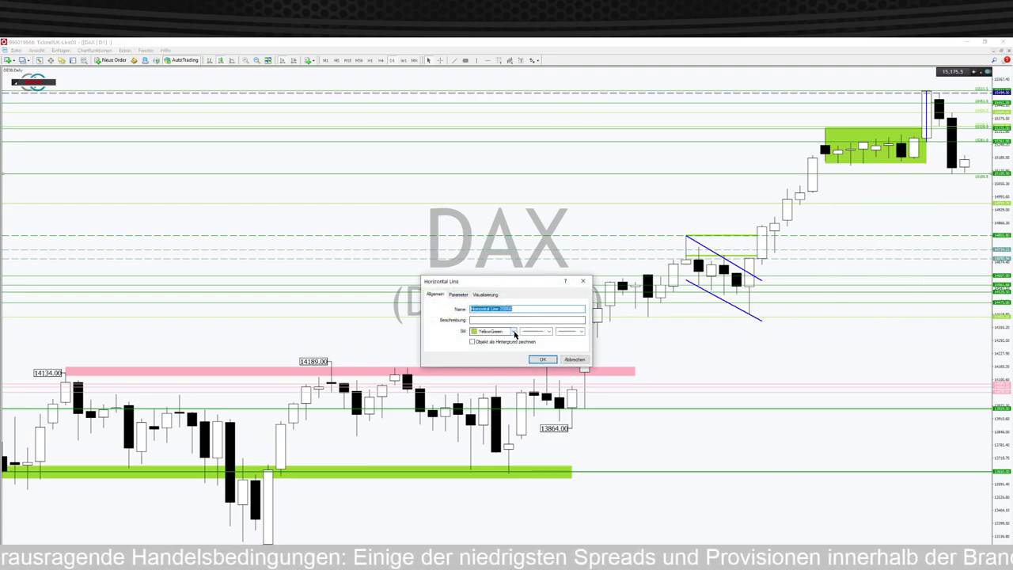
left_click(507, 331)
left_click(505, 354)
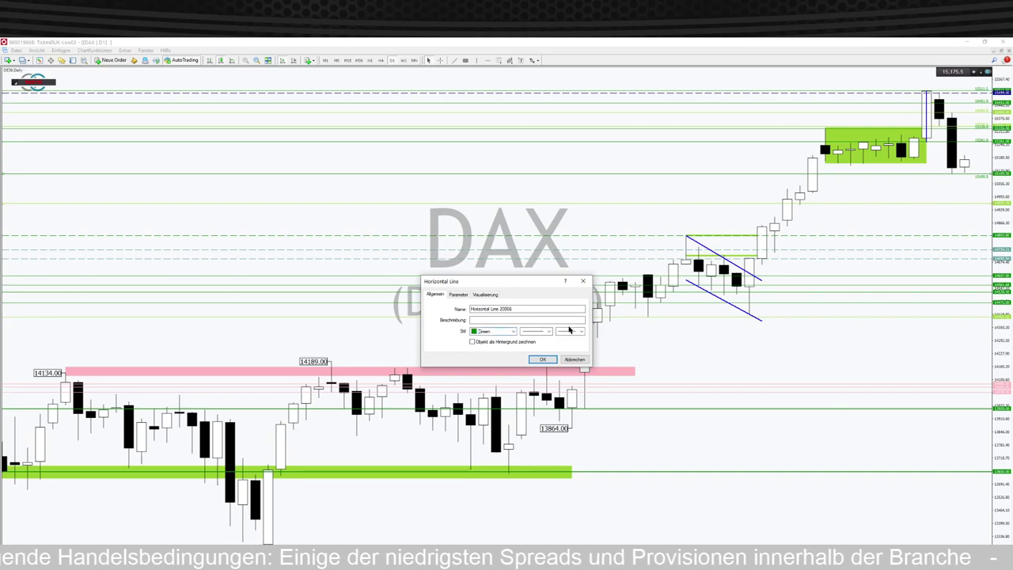
left_click(570, 331)
left_click(572, 359)
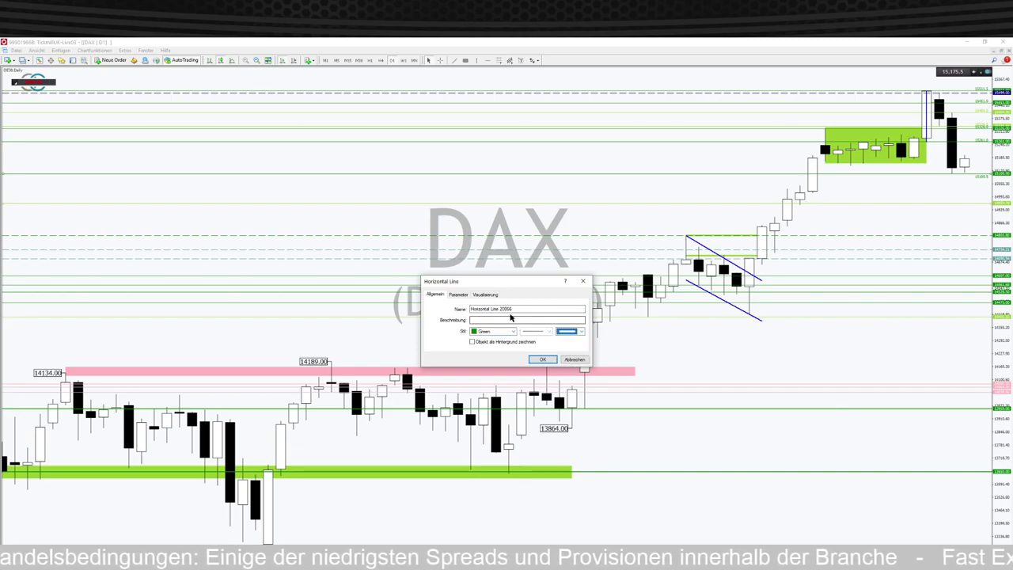
- Set the thick green level's value to 15000 and apply the line properties
left_click(458, 295)
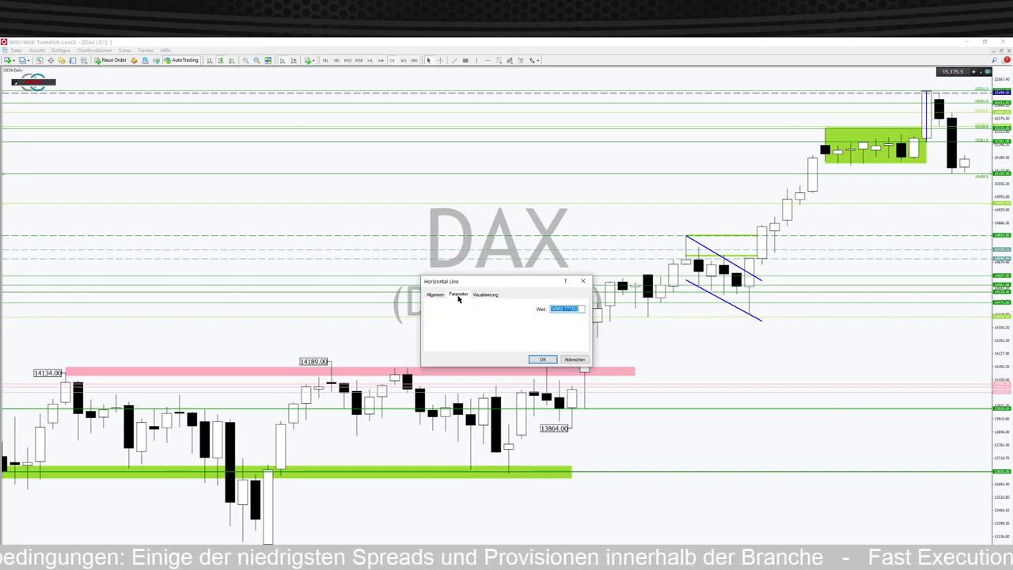
type("1")
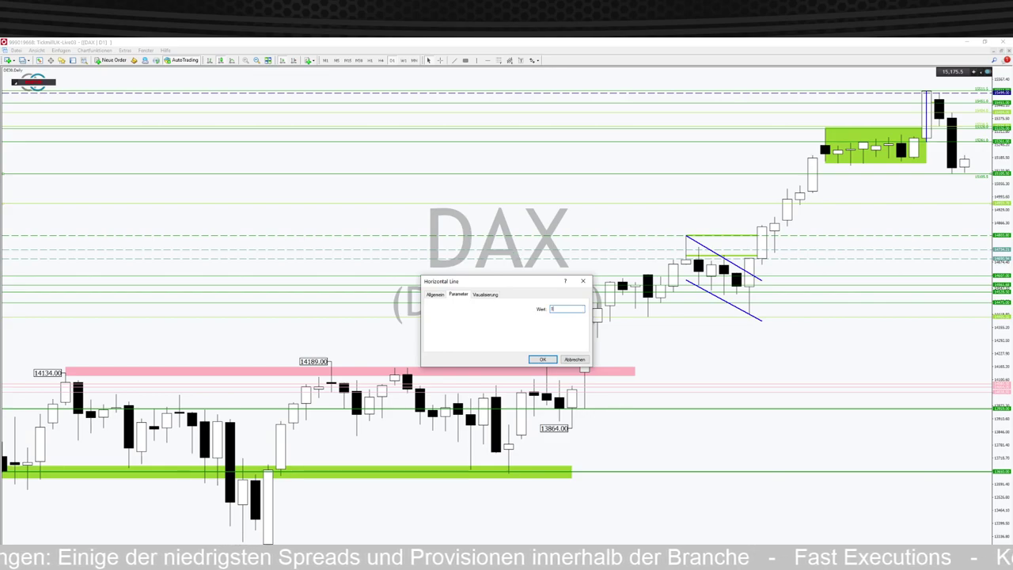
type("5000")
key("Return")
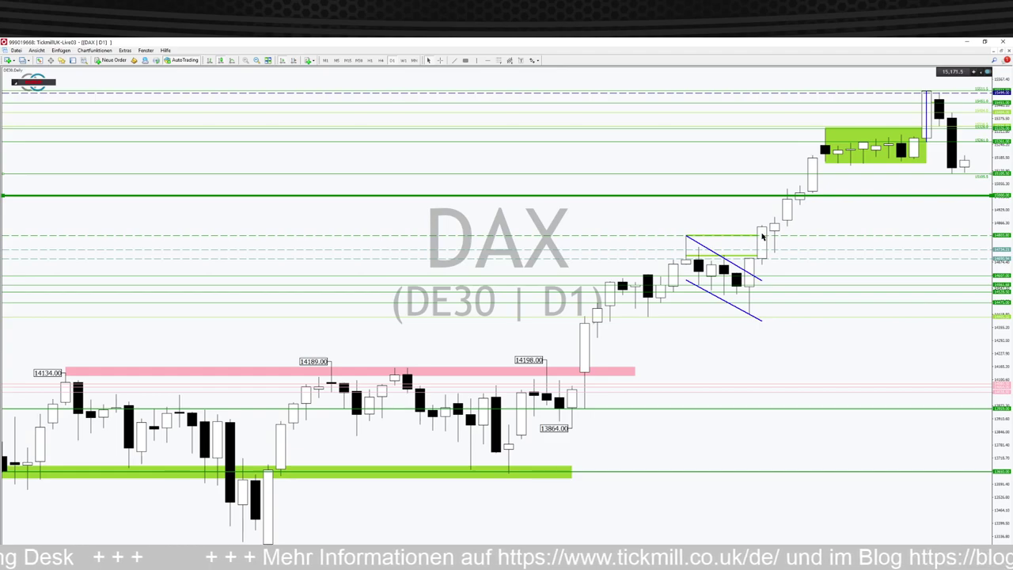
- On the DAX H1 chart with smaller candles, move the light-green level beneath the top down to just above 15000 and place a second one beside it
left_click(369, 61)
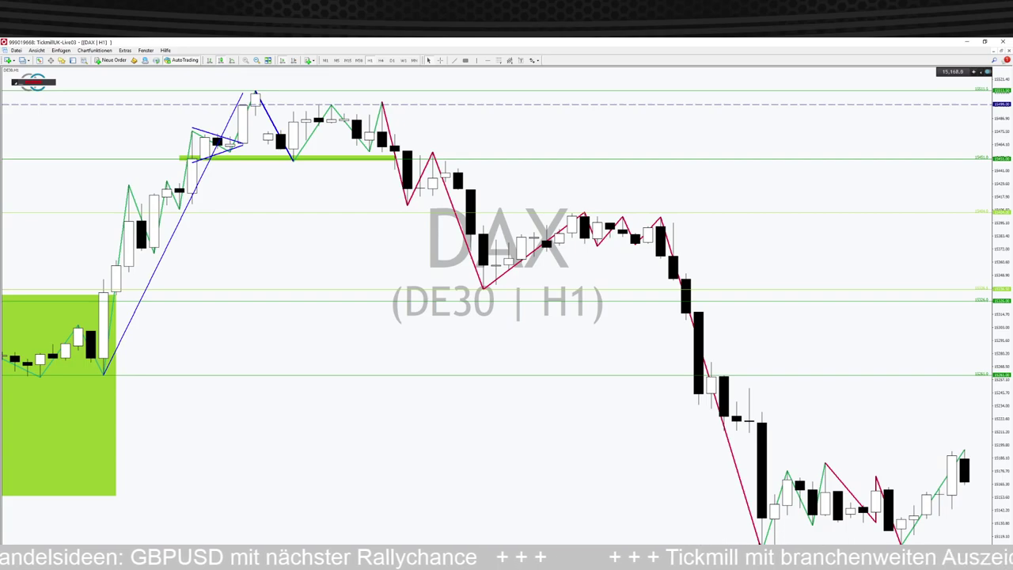
left_click(256, 61)
left_click(256, 61)
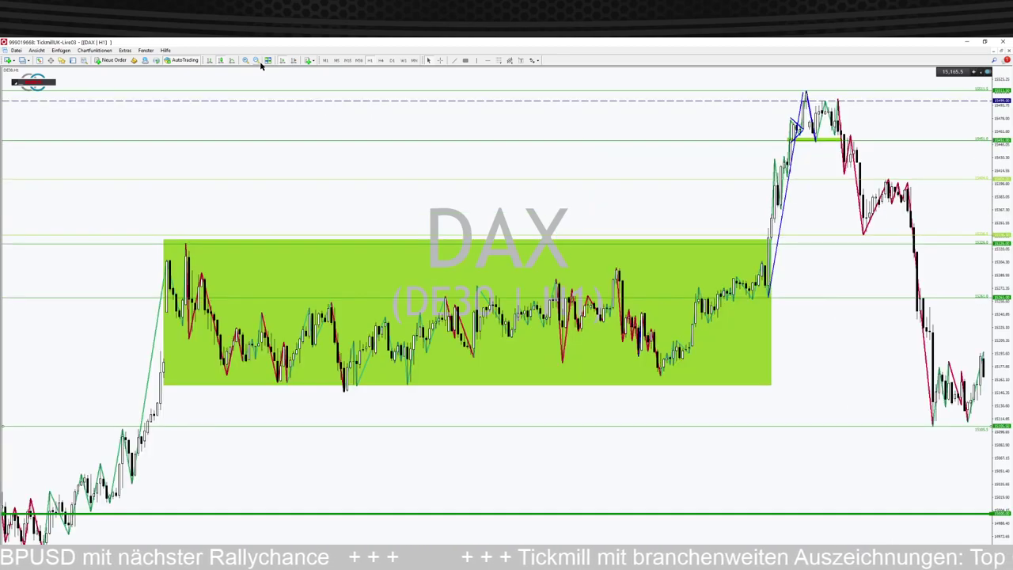
key("plus")
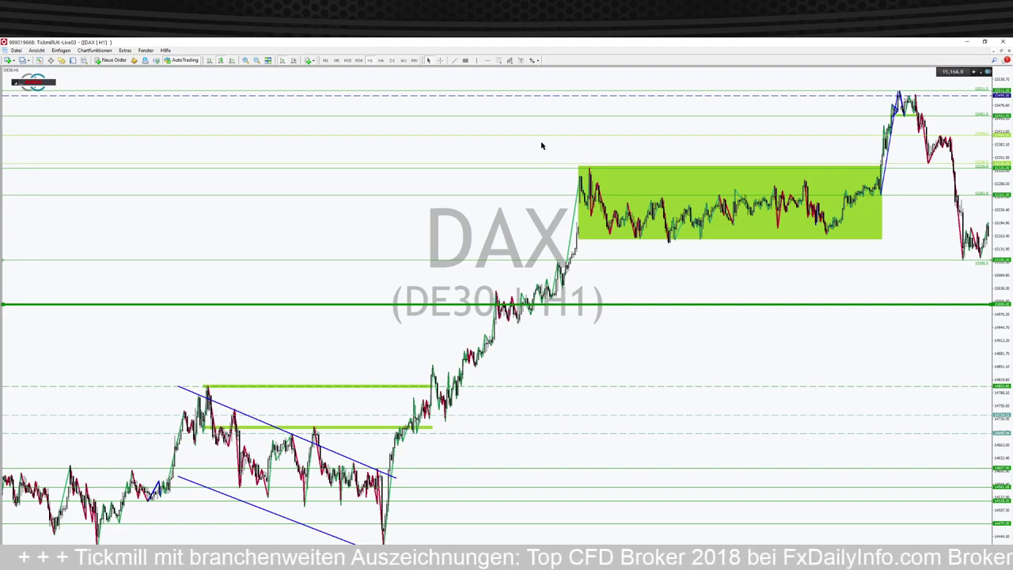
left_click_drag(631, 137, 560, 300)
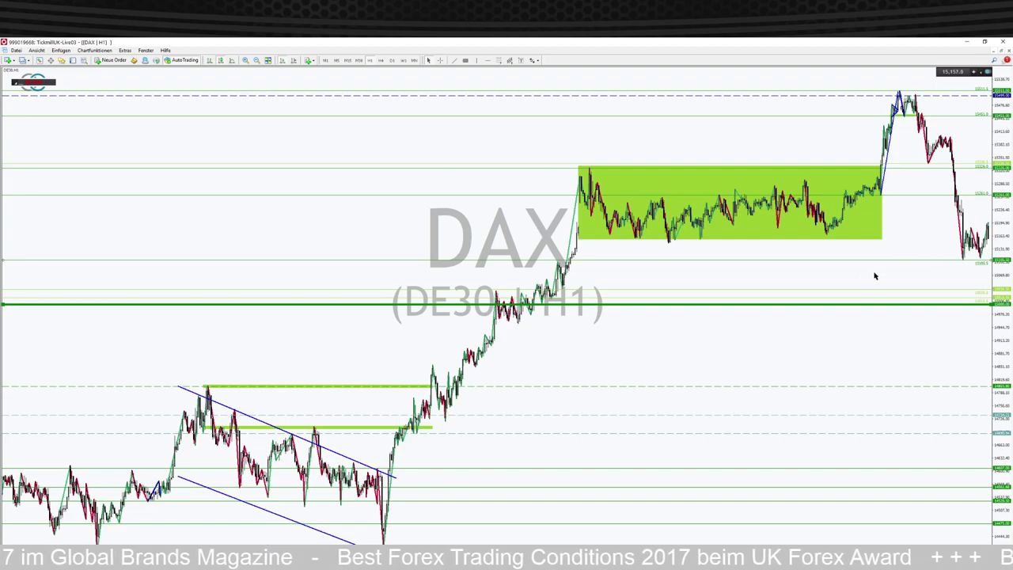
- On the DAX M1 chart, place thick green horizontal levels at the recent lows at 15143, 15137 and 15121
left_click(324, 61)
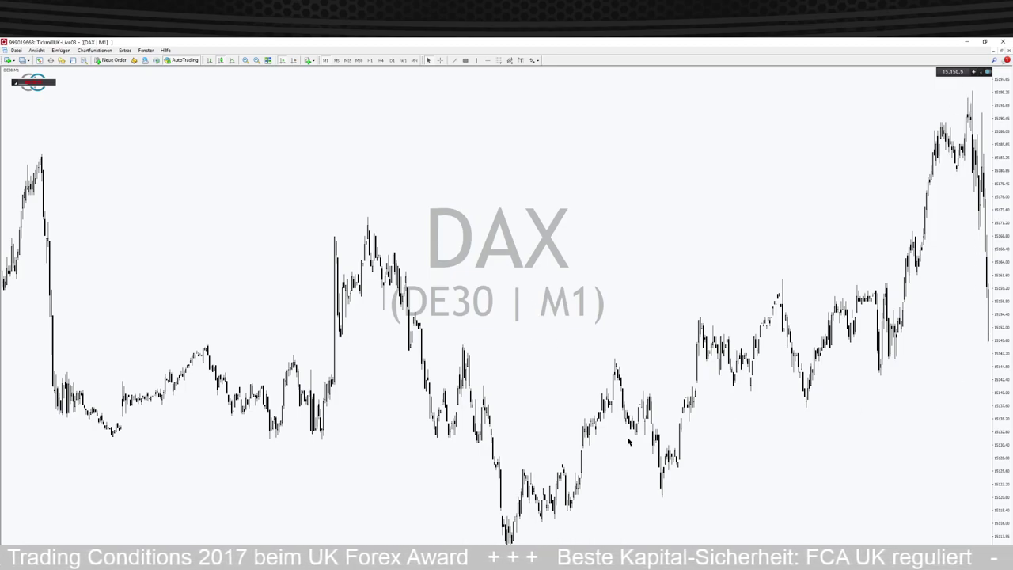
left_click(487, 60)
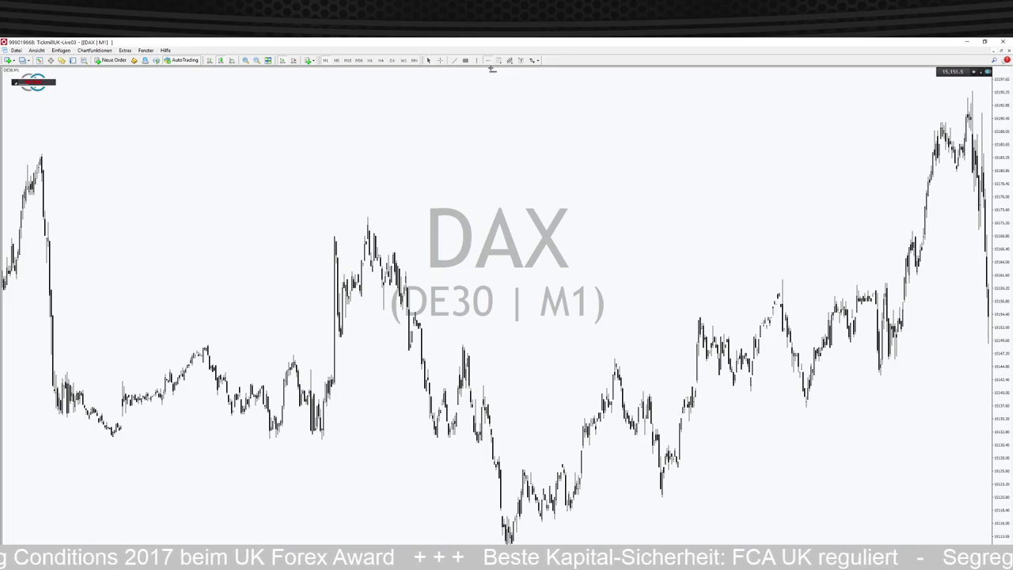
left_click_drag(862, 400, 855, 378)
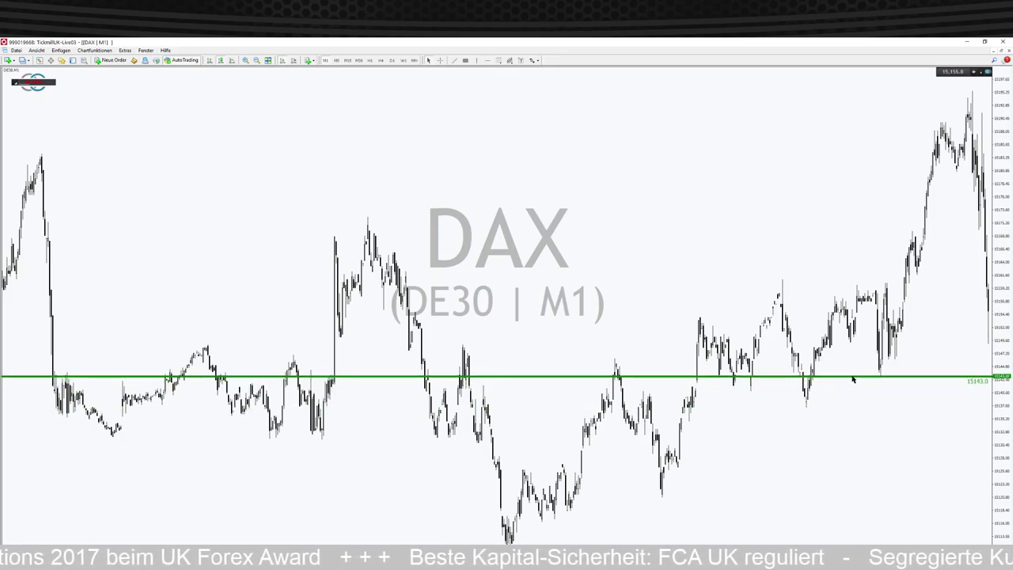
left_click_drag(790, 377, 724, 498)
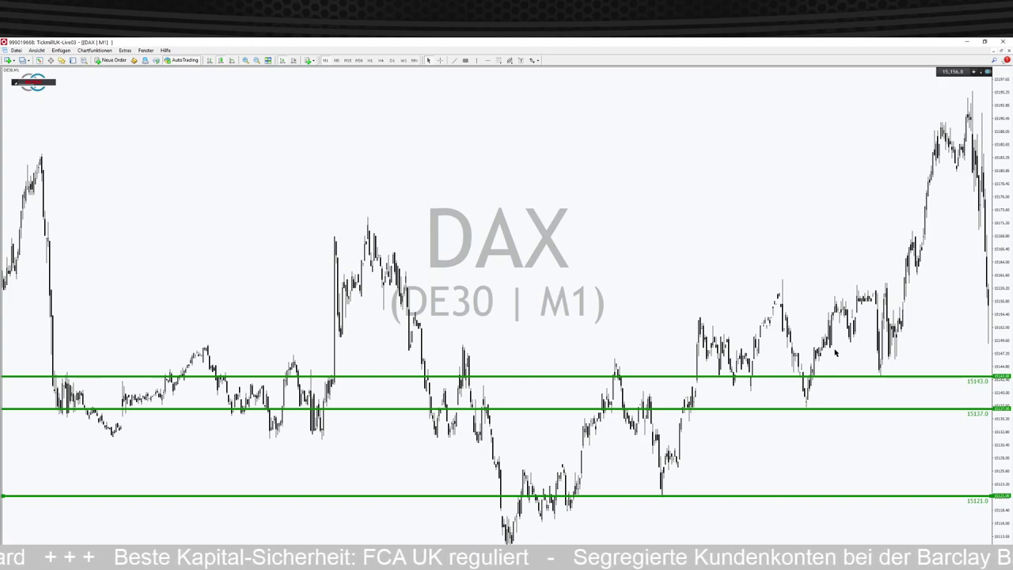